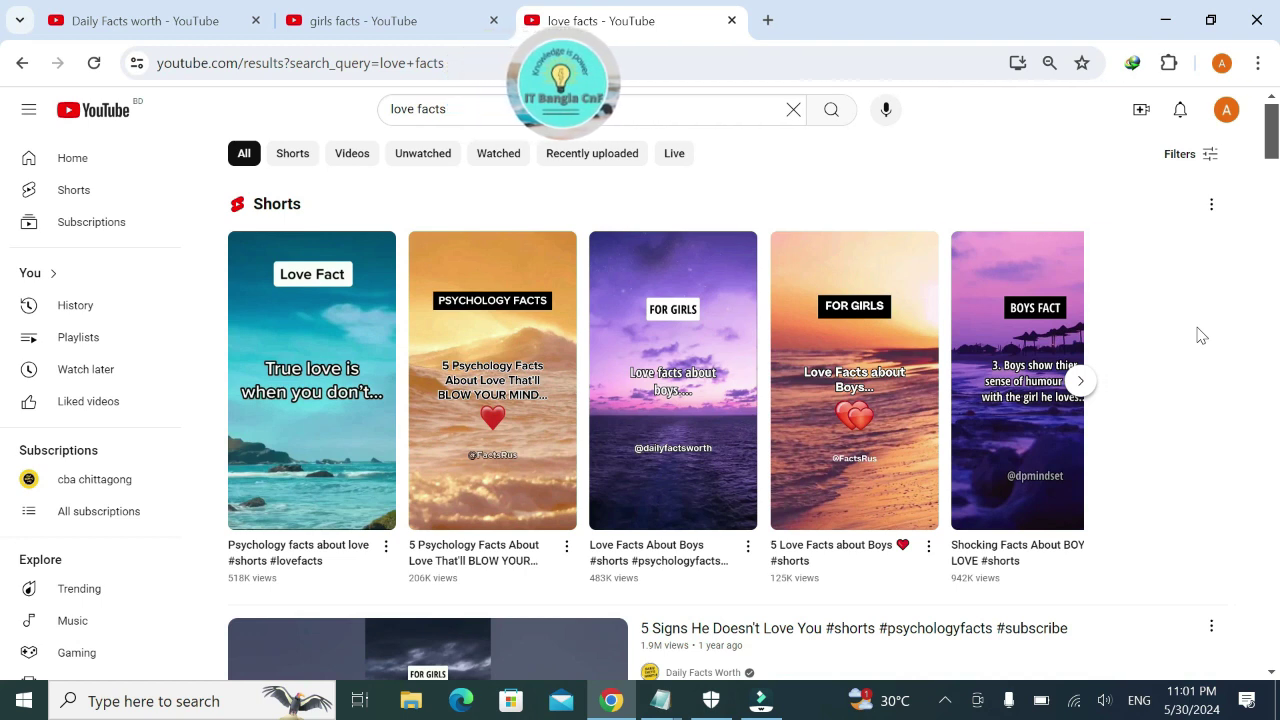
- Switch to the Daily Facts worth YouTube search results
{"action": "scroll", "coordinate": [1120, 334], "scroll_direction": "down", "scroll_amount": 2}
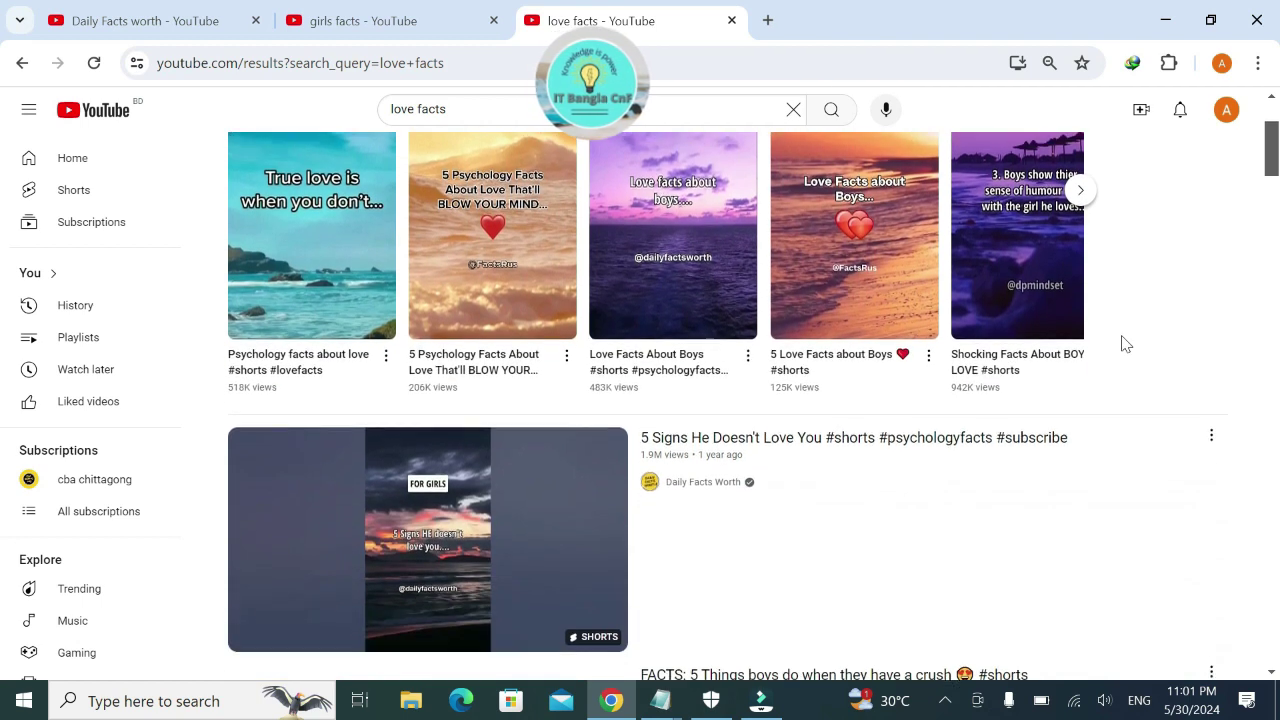
{"action": "scroll", "coordinate": [1110, 344], "scroll_direction": "up", "scroll_amount": 1}
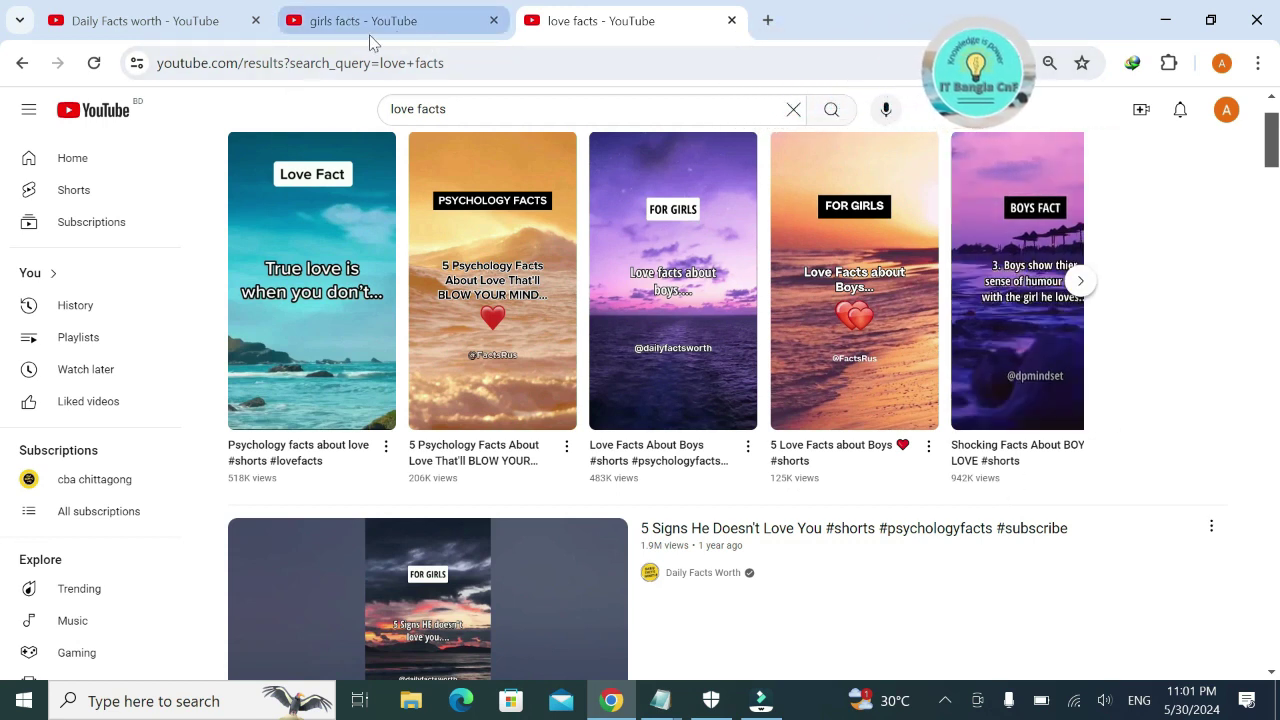
{"action": "left_click", "coordinate": [173, 28]}
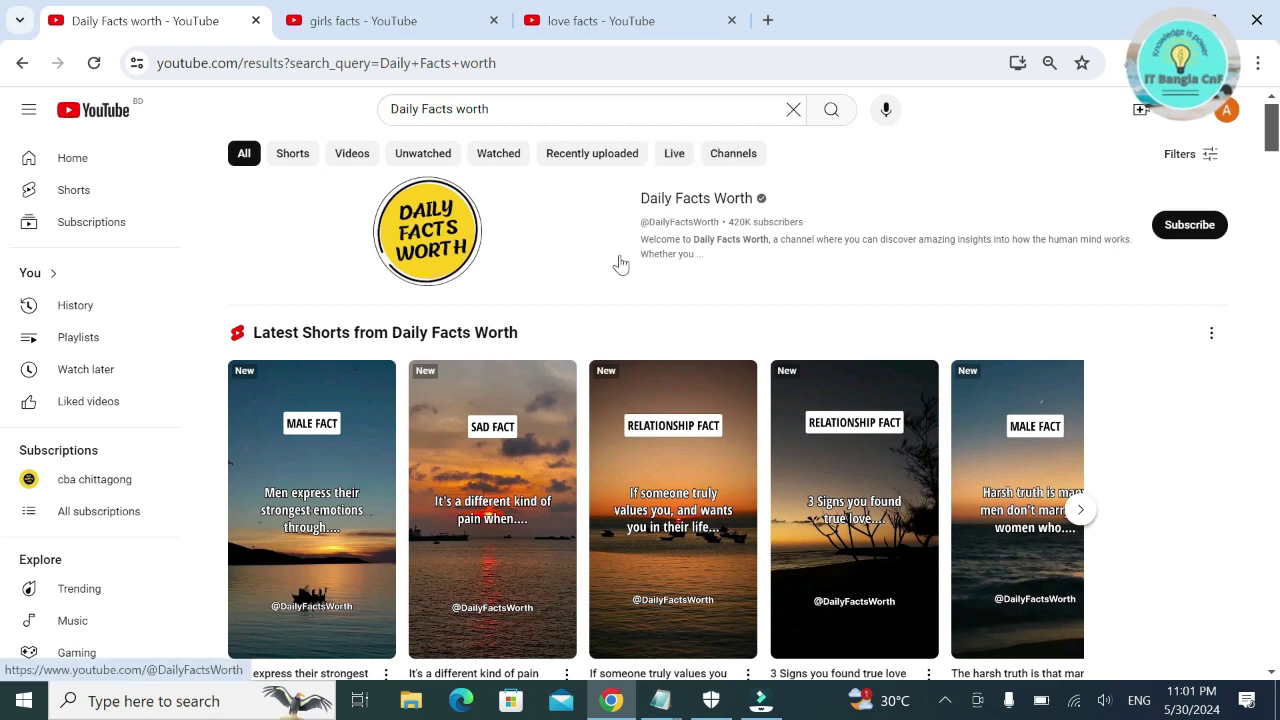
{"action": "scroll", "coordinate": [580, 271], "scroll_direction": "down", "scroll_amount": 4}
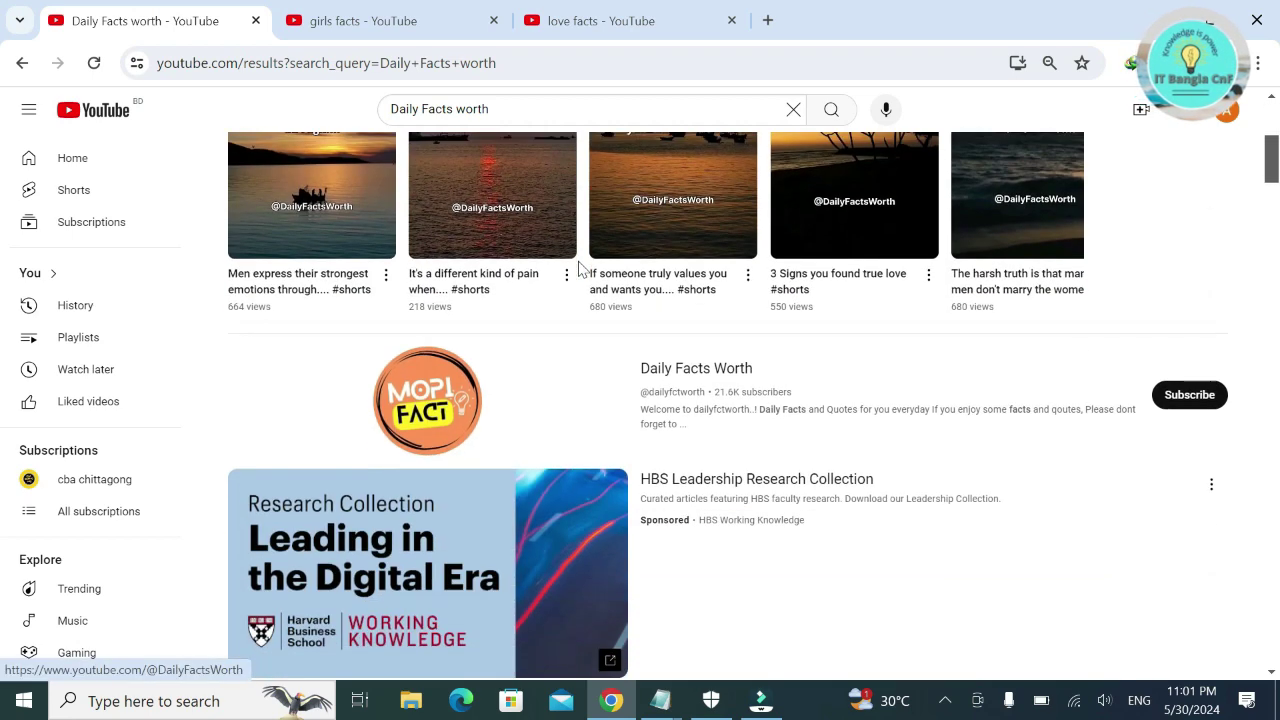
{"action": "scroll", "coordinate": [571, 371], "scroll_direction": "up", "scroll_amount": 3}
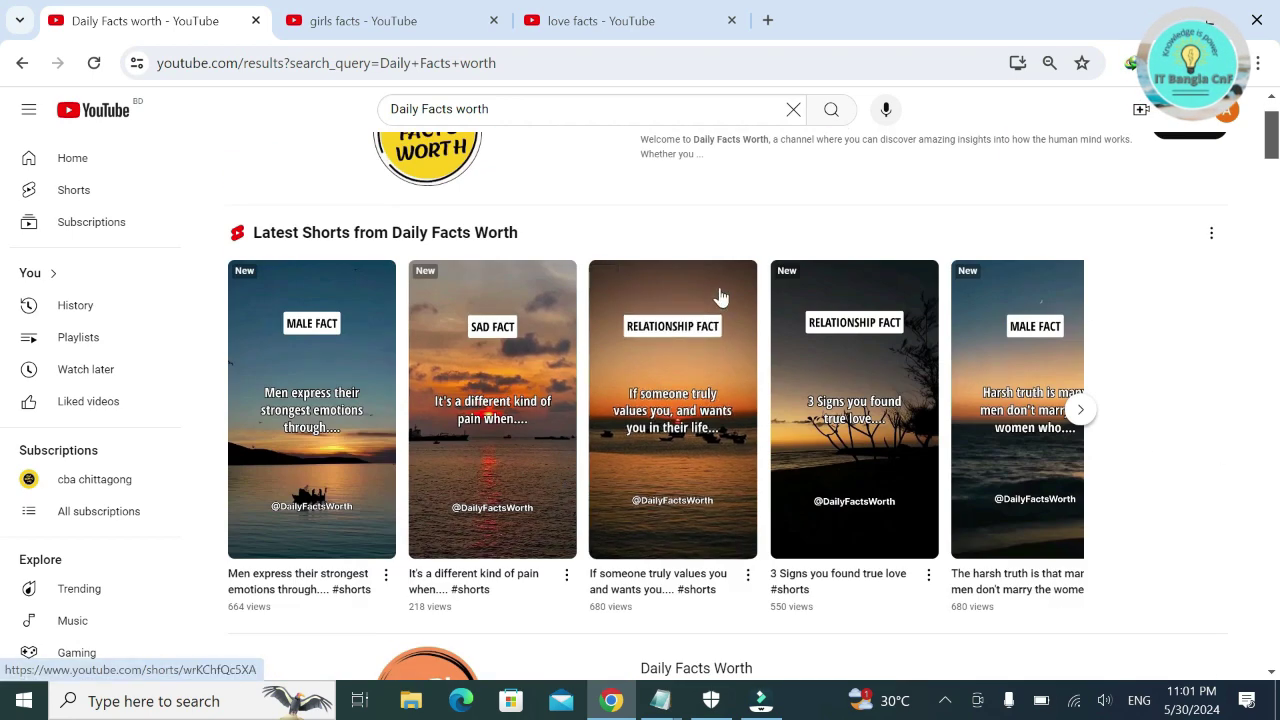
{"action": "scroll", "coordinate": [720, 294], "scroll_direction": "up", "scroll_amount": 1}
- Filter the results to Shorts, browse the fact Shorts, then bring up the girls facts results
{"action": "left_click", "coordinate": [292, 153]}
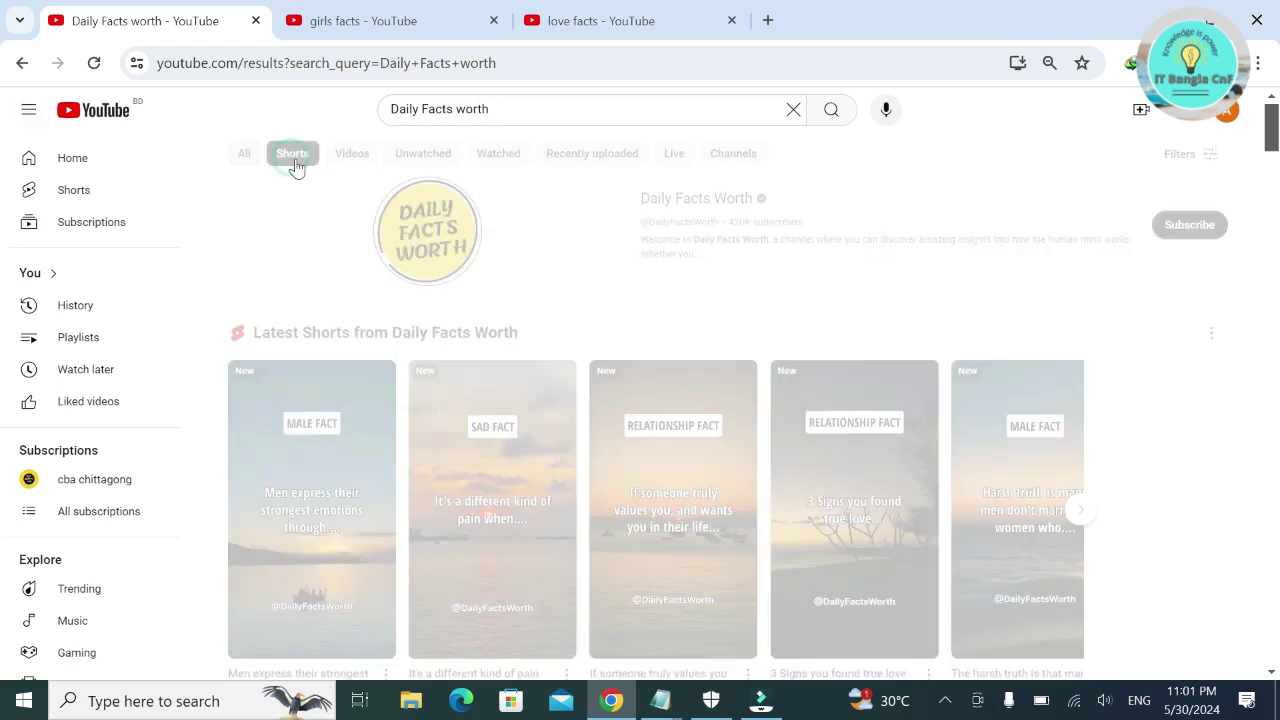
{"action": "scroll", "coordinate": [1152, 360], "scroll_direction": "down", "scroll_amount": 3}
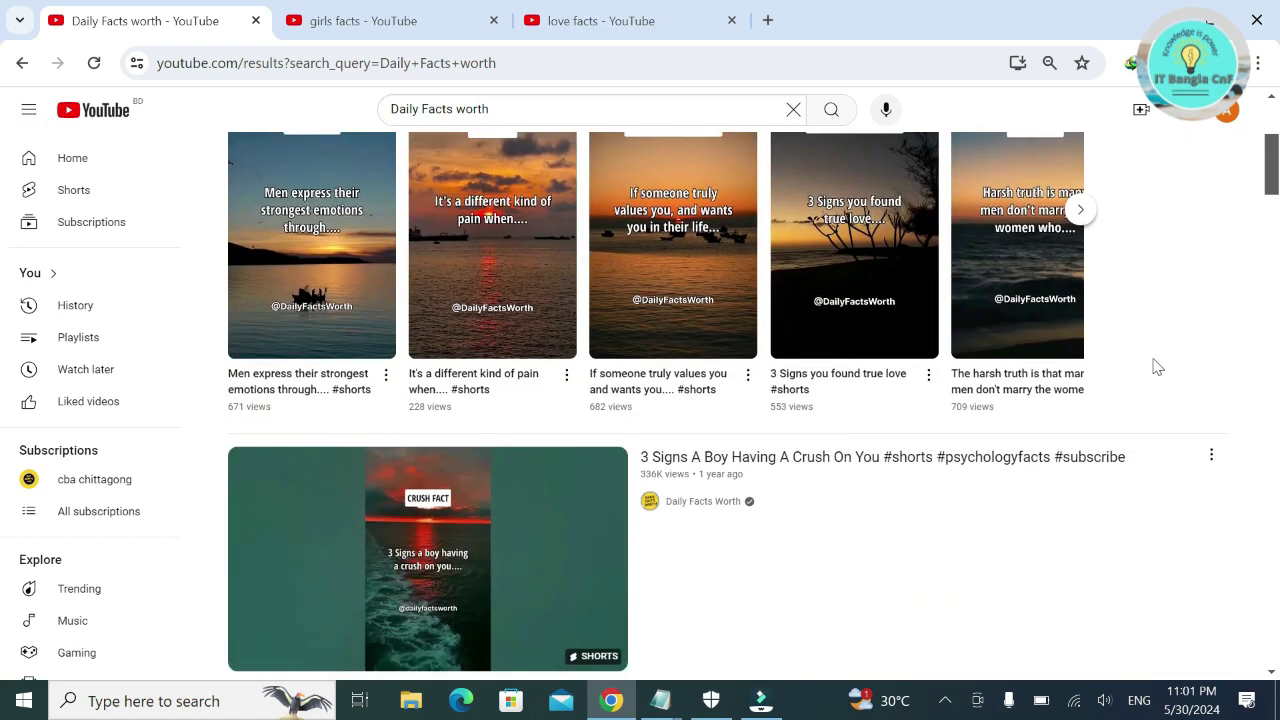
{"action": "scroll", "coordinate": [1152, 360], "scroll_direction": "up", "scroll_amount": 3}
{"action": "scroll", "coordinate": [676, 592], "scroll_direction": "down", "scroll_amount": 4}
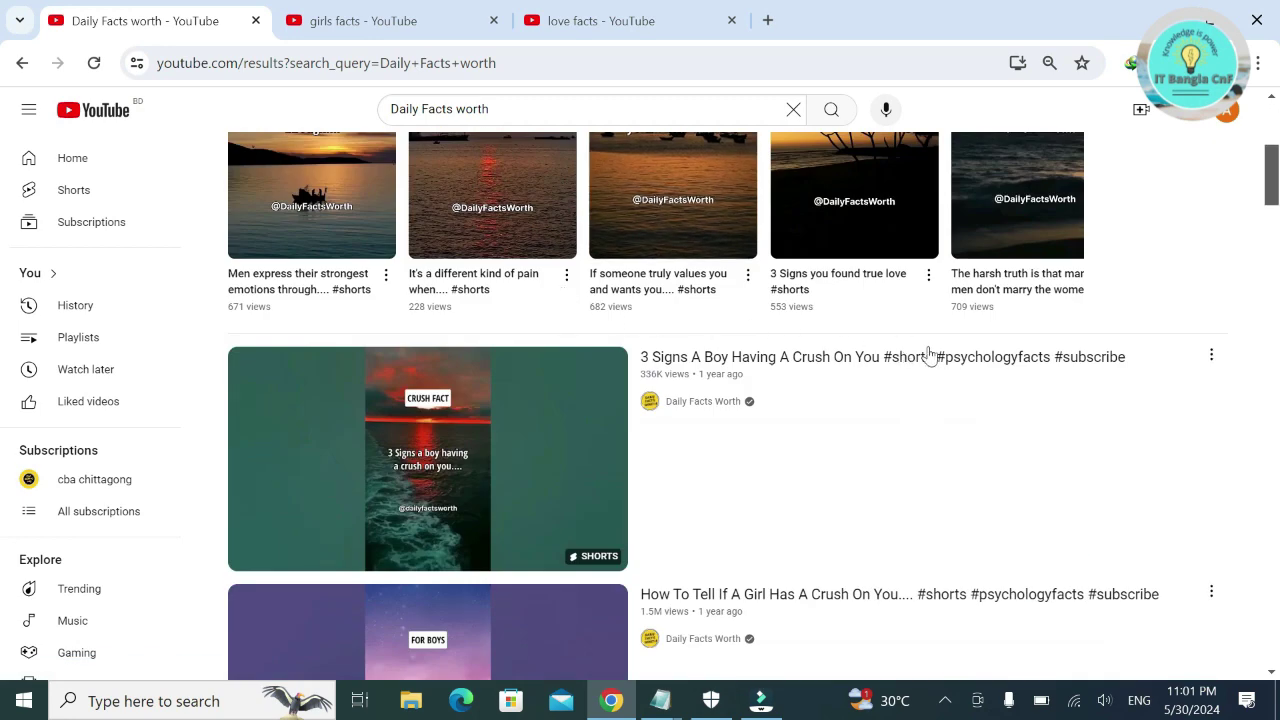
{"action": "scroll", "coordinate": [660, 463], "scroll_direction": "down", "scroll_amount": 3}
{"action": "scroll", "coordinate": [743, 463], "scroll_direction": "down", "scroll_amount": 4}
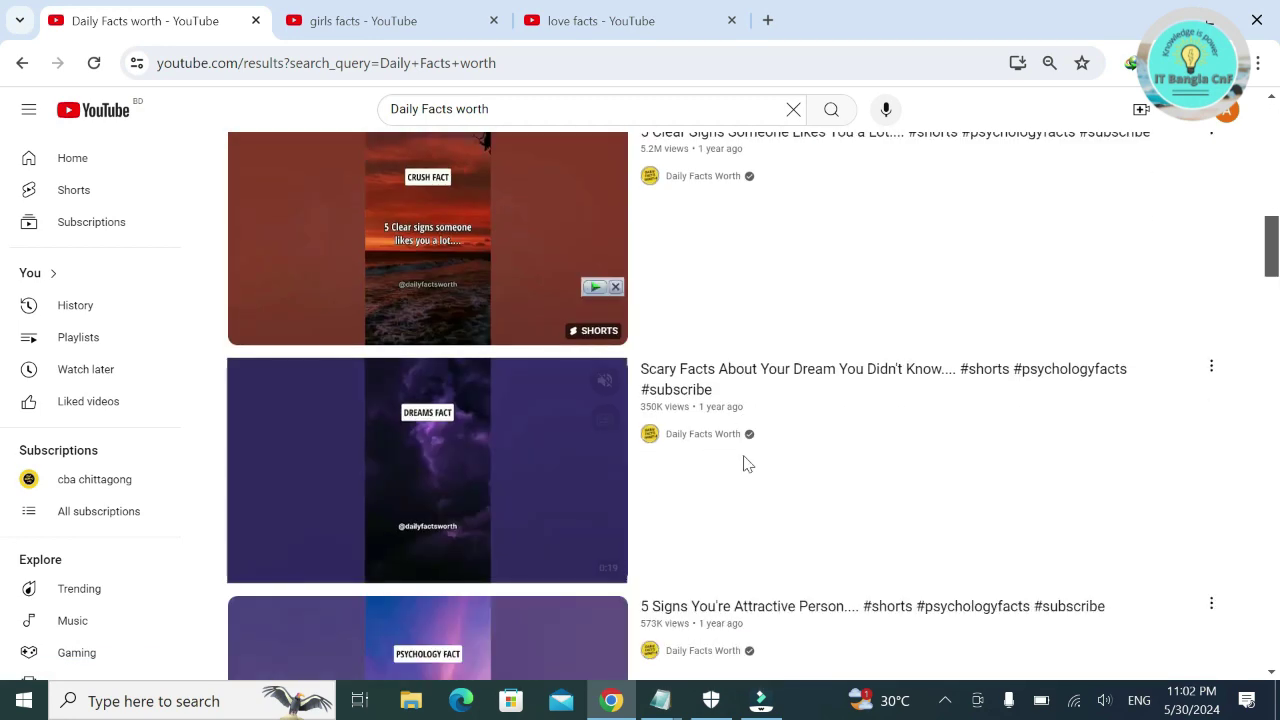
{"action": "scroll", "coordinate": [743, 463], "scroll_direction": "down", "scroll_amount": 3}
{"action": "scroll", "coordinate": [743, 463], "scroll_direction": "down", "scroll_amount": 3}
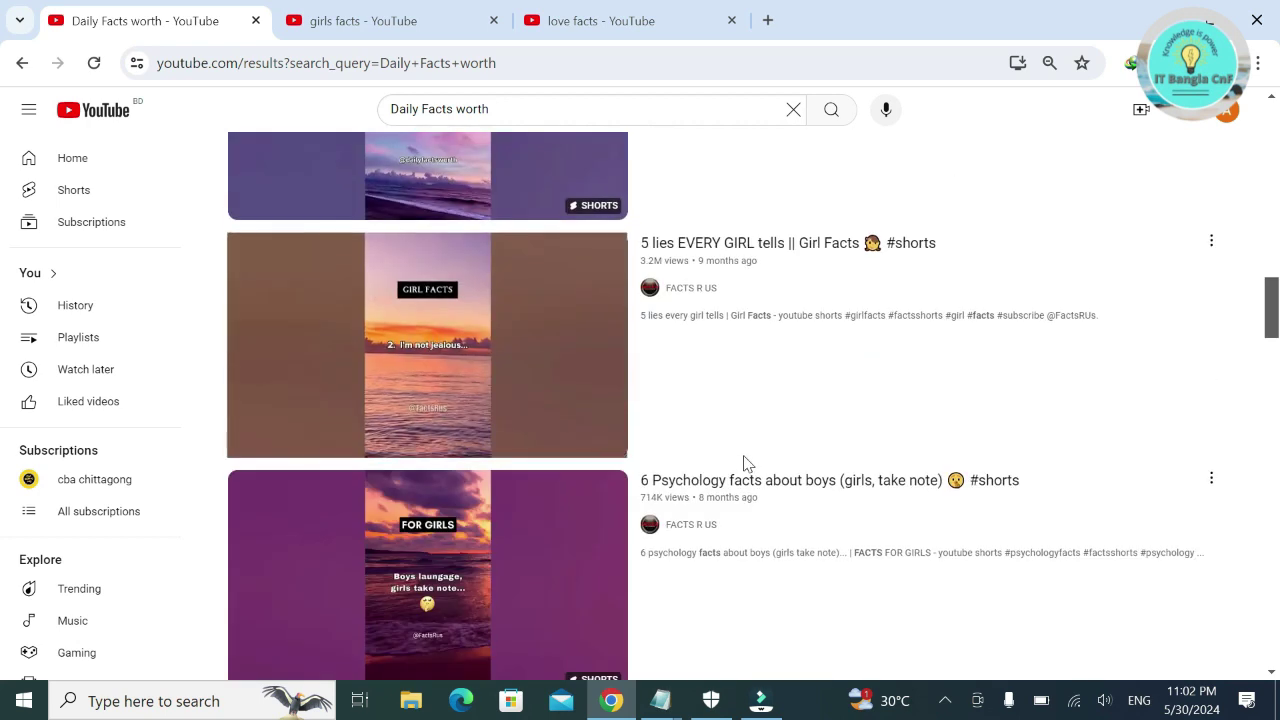
{"action": "scroll", "coordinate": [743, 463], "scroll_direction": "down", "scroll_amount": 4}
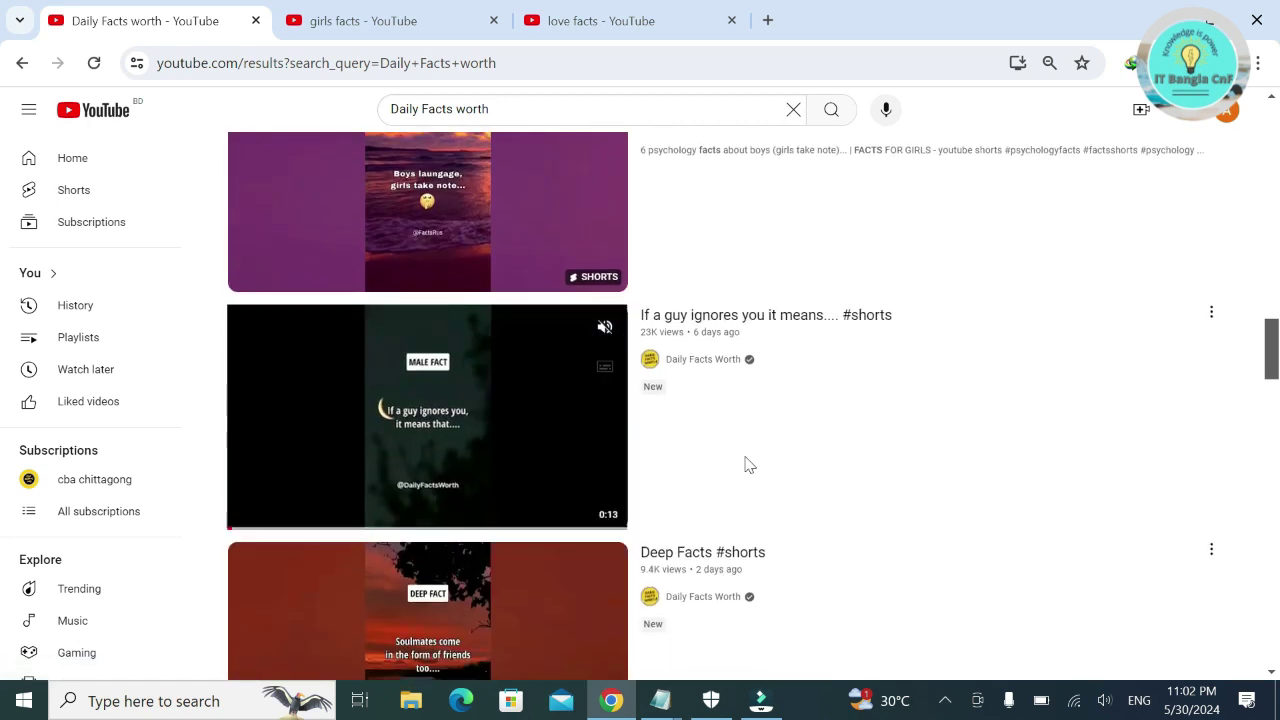
{"action": "scroll", "coordinate": [749, 465], "scroll_direction": "down", "scroll_amount": 3}
{"action": "scroll", "coordinate": [750, 465], "scroll_direction": "down", "scroll_amount": 2}
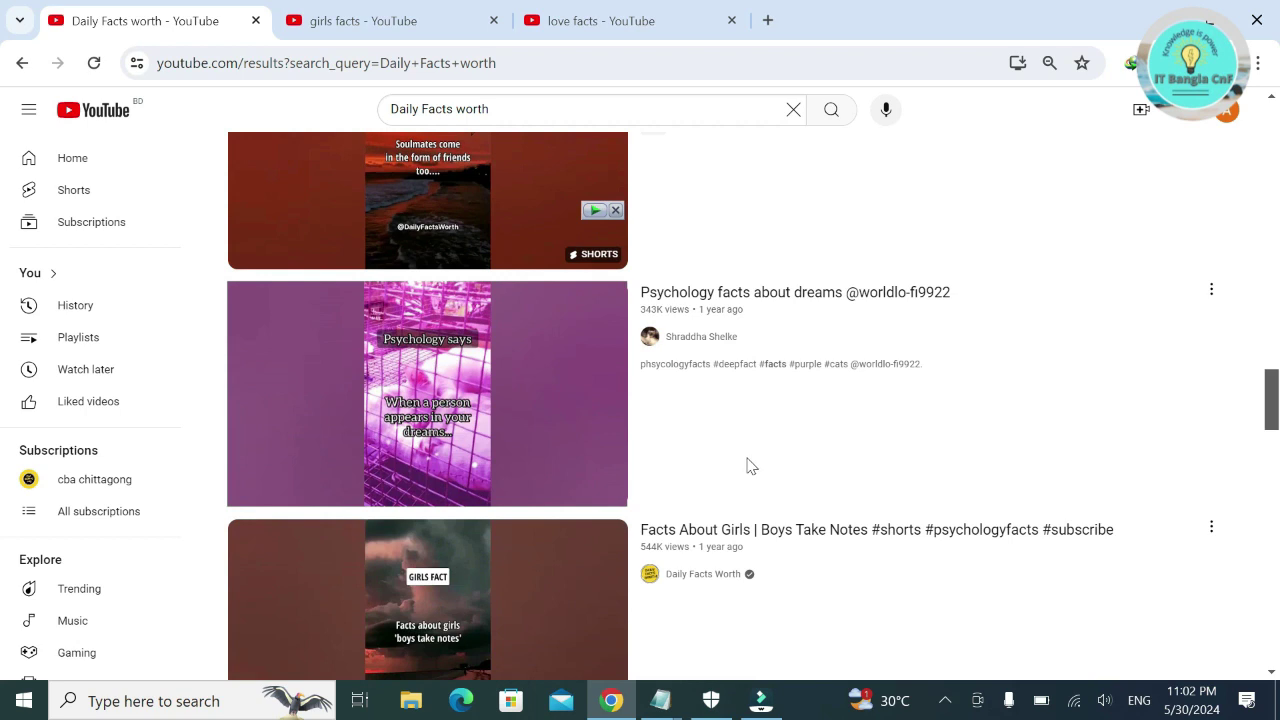
{"action": "scroll", "coordinate": [750, 465], "scroll_direction": "down", "scroll_amount": 4}
{"action": "scroll", "coordinate": [750, 465], "scroll_direction": "down", "scroll_amount": 3}
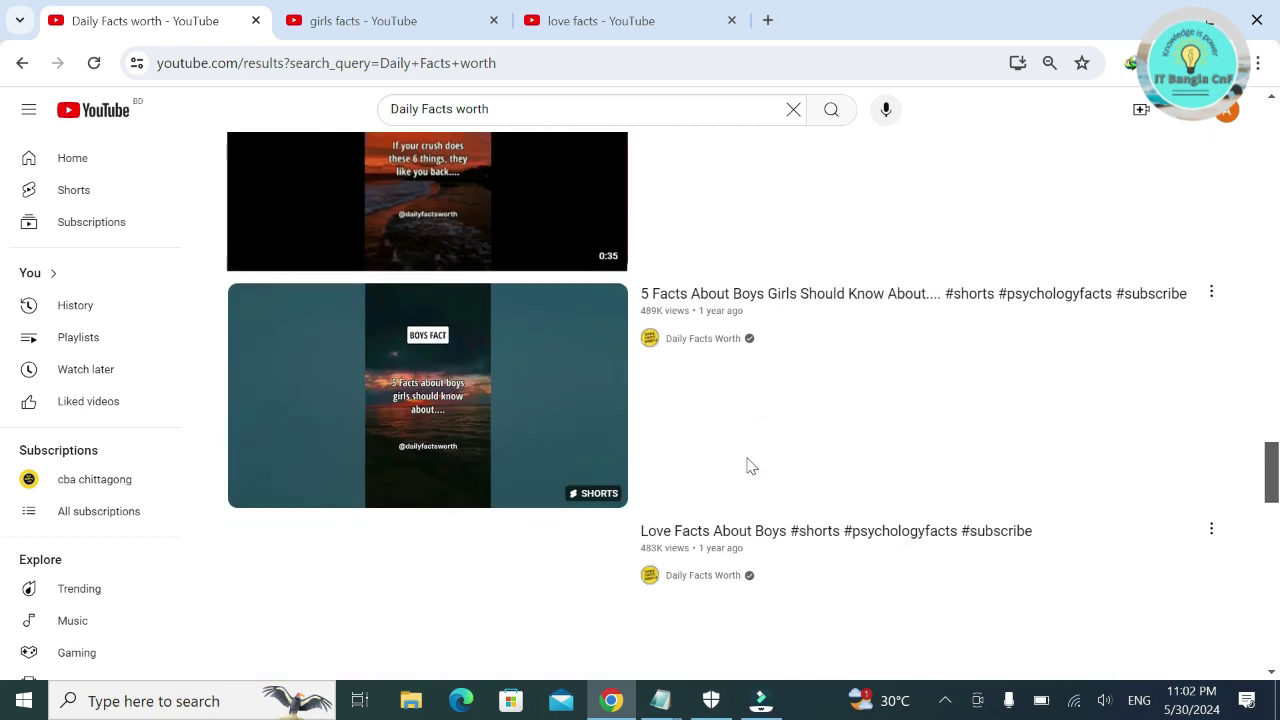
{"action": "scroll", "coordinate": [750, 465], "scroll_direction": "down", "scroll_amount": 1}
{"action": "scroll", "coordinate": [750, 465], "scroll_direction": "down", "scroll_amount": 3}
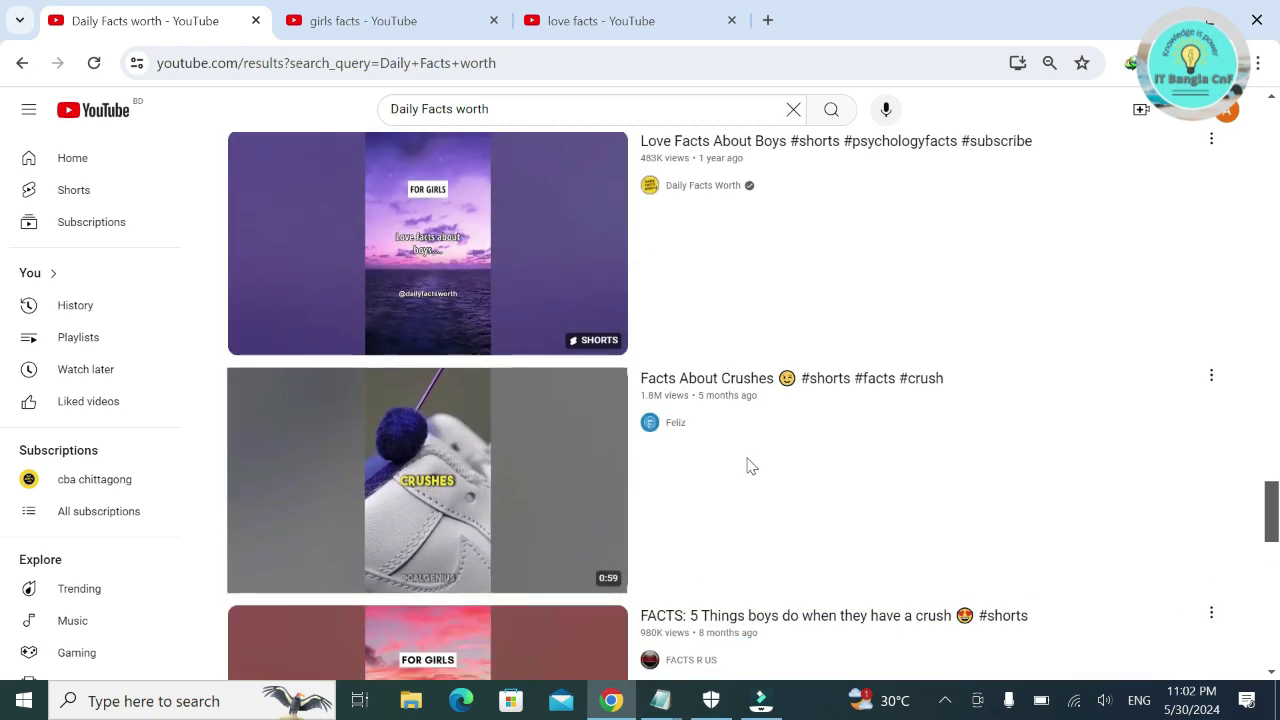
{"action": "scroll", "coordinate": [750, 465], "scroll_direction": "down", "scroll_amount": 3}
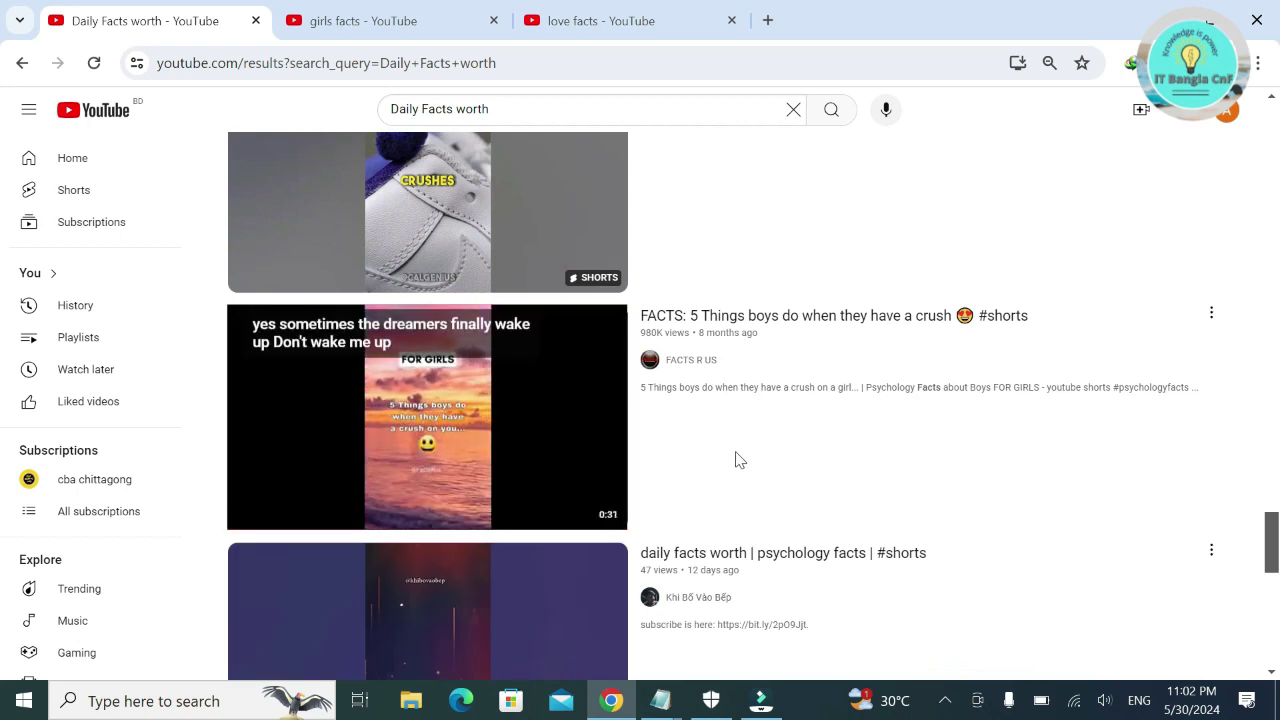
{"action": "scroll", "coordinate": [740, 460], "scroll_direction": "down", "scroll_amount": 4}
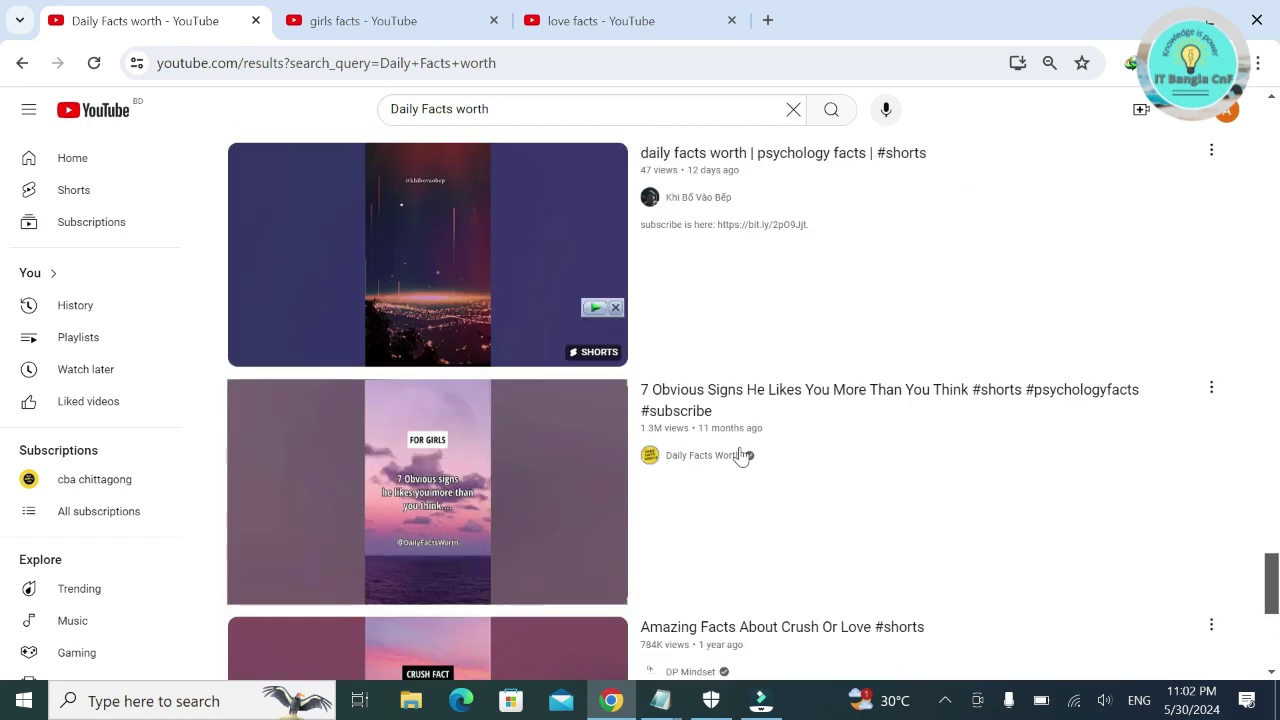
{"action": "scroll", "coordinate": [740, 455], "scroll_direction": "up", "scroll_amount": 5}
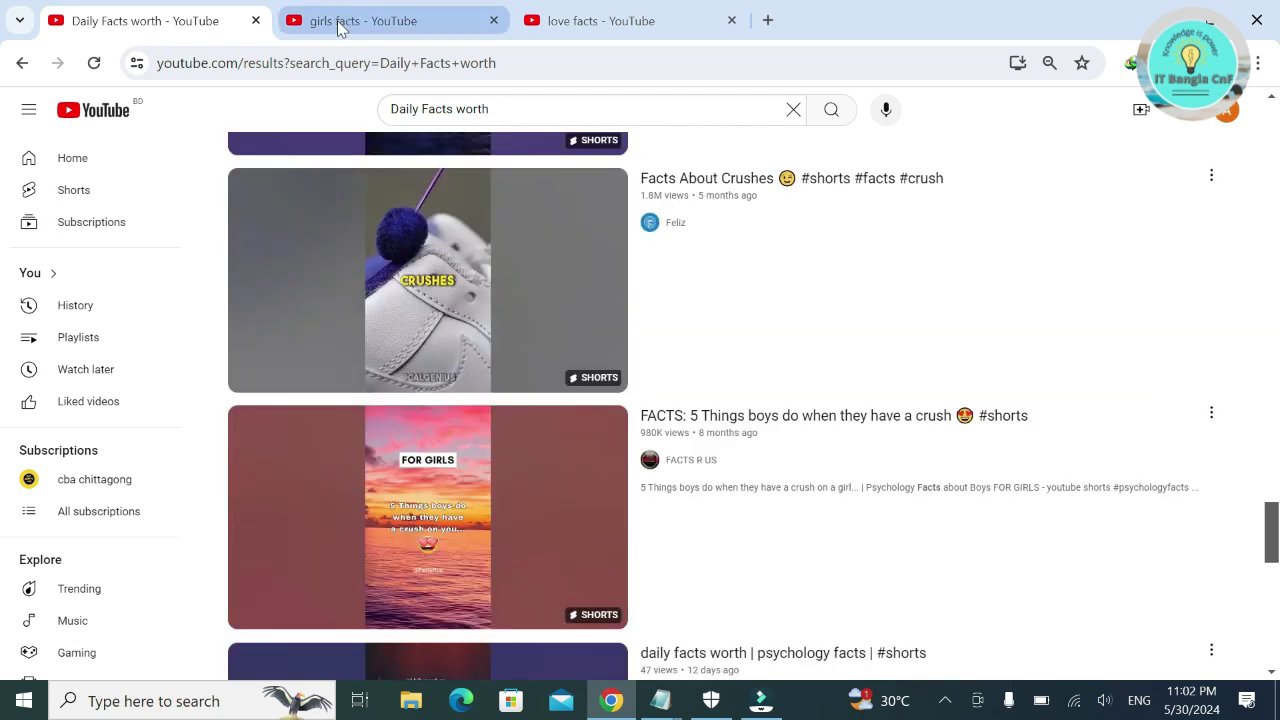
{"action": "left_click", "coordinate": [340, 22]}
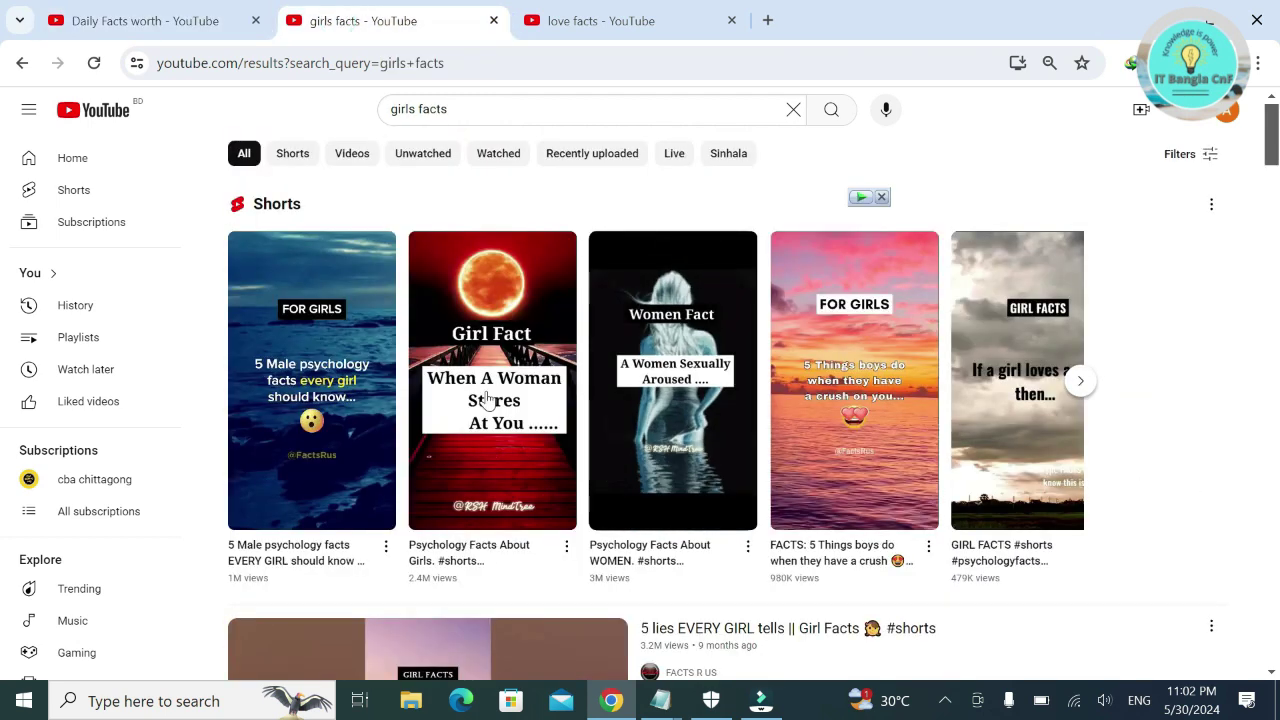
- Google 'social blade' in a new tab and open the socialblade.com home page
{"action": "left_click", "coordinate": [768, 21]}
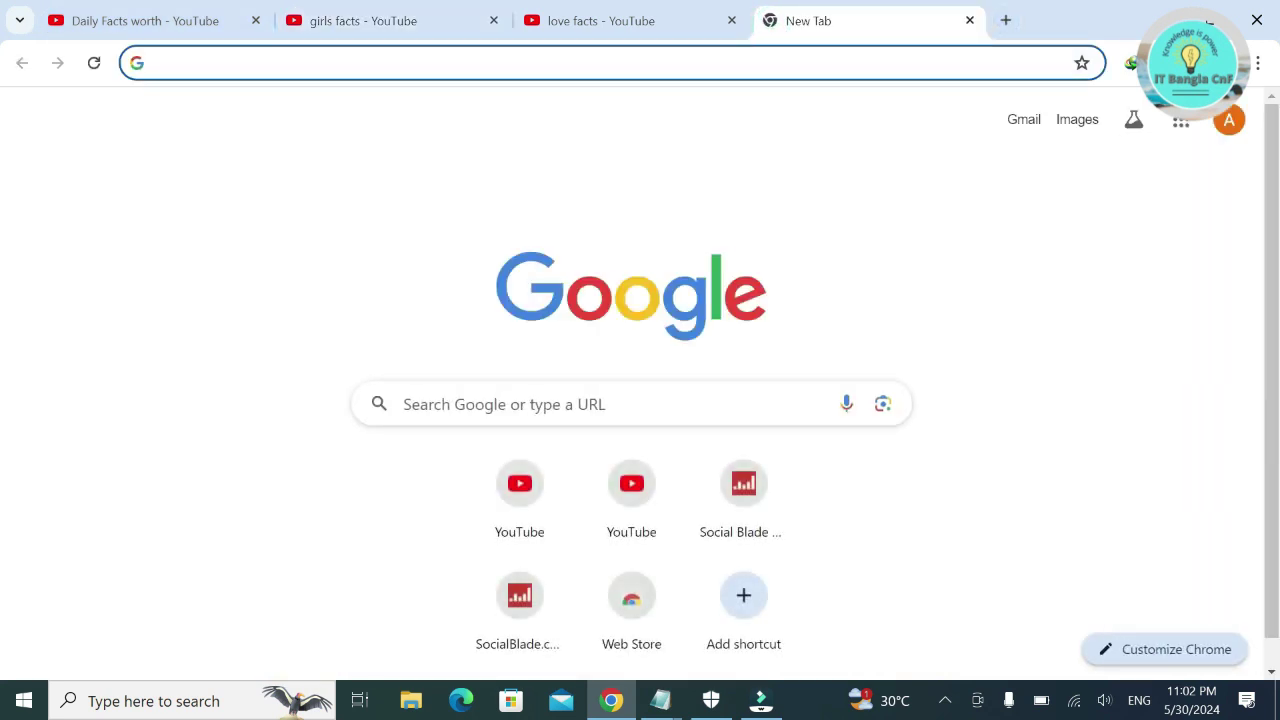
{"action": "left_click", "coordinate": [404, 403]}
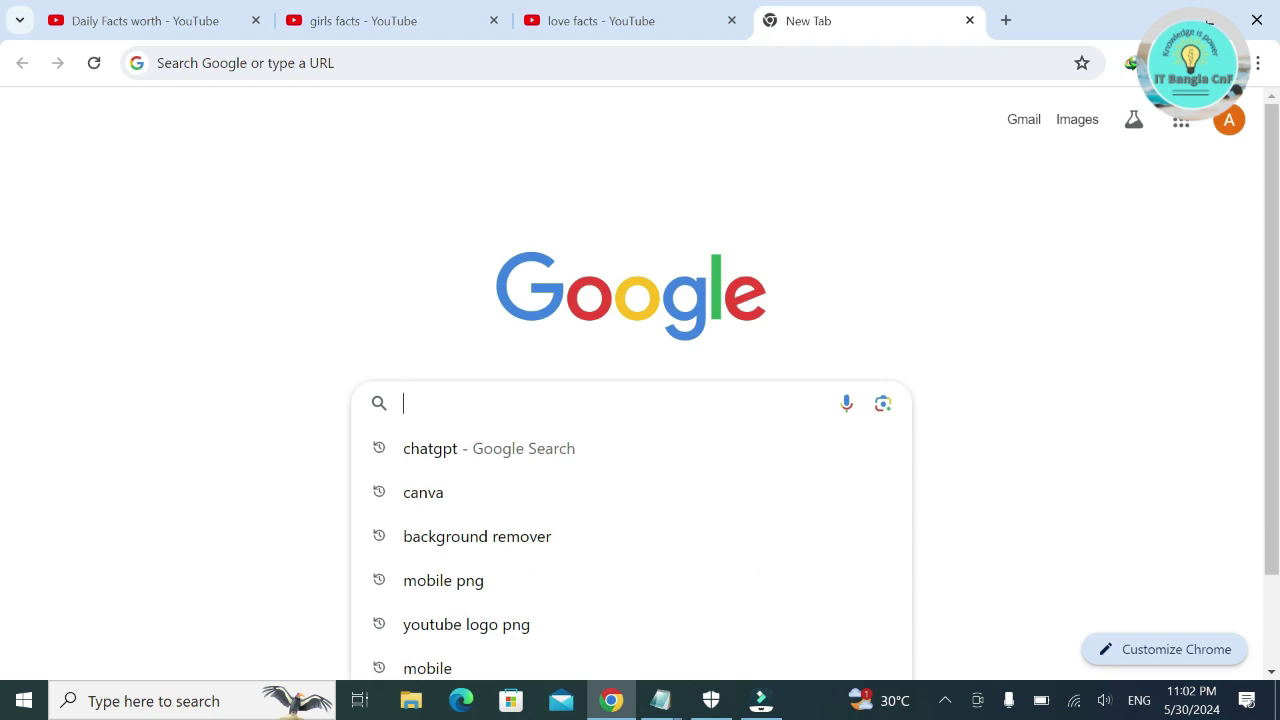
{"action": "type", "text": "social"}
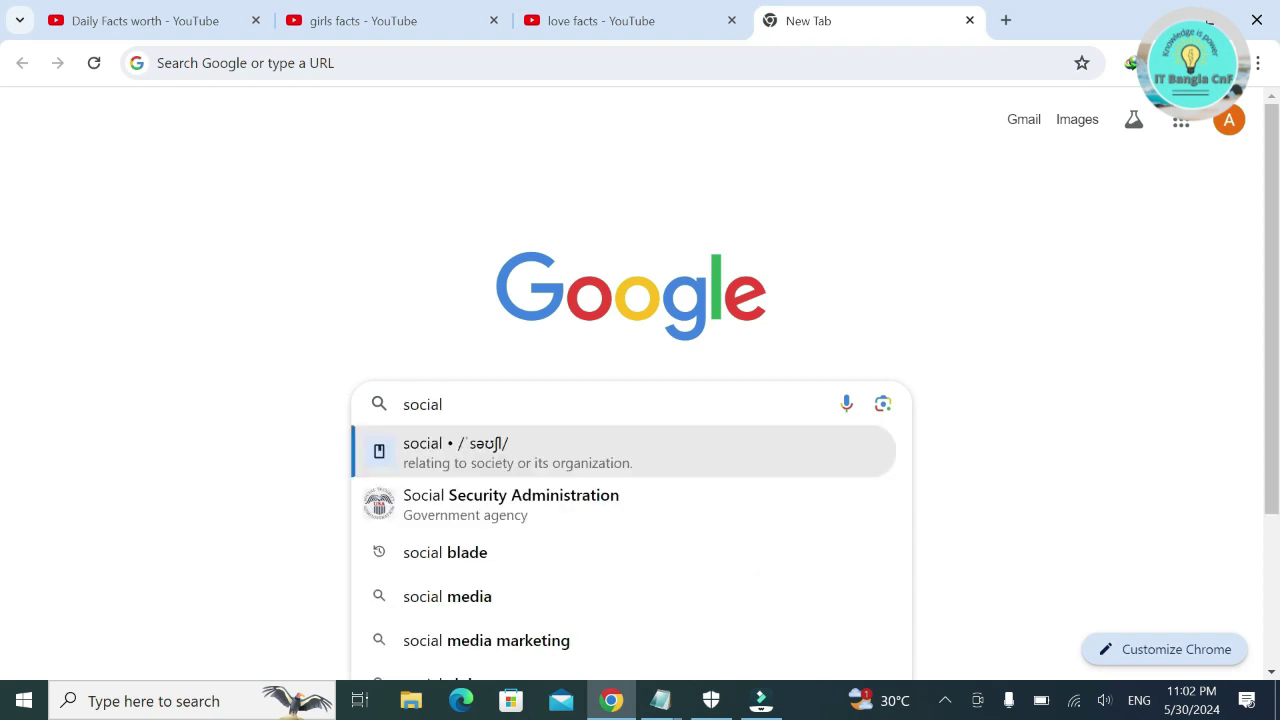
{"action": "left_click", "coordinate": [485, 555]}
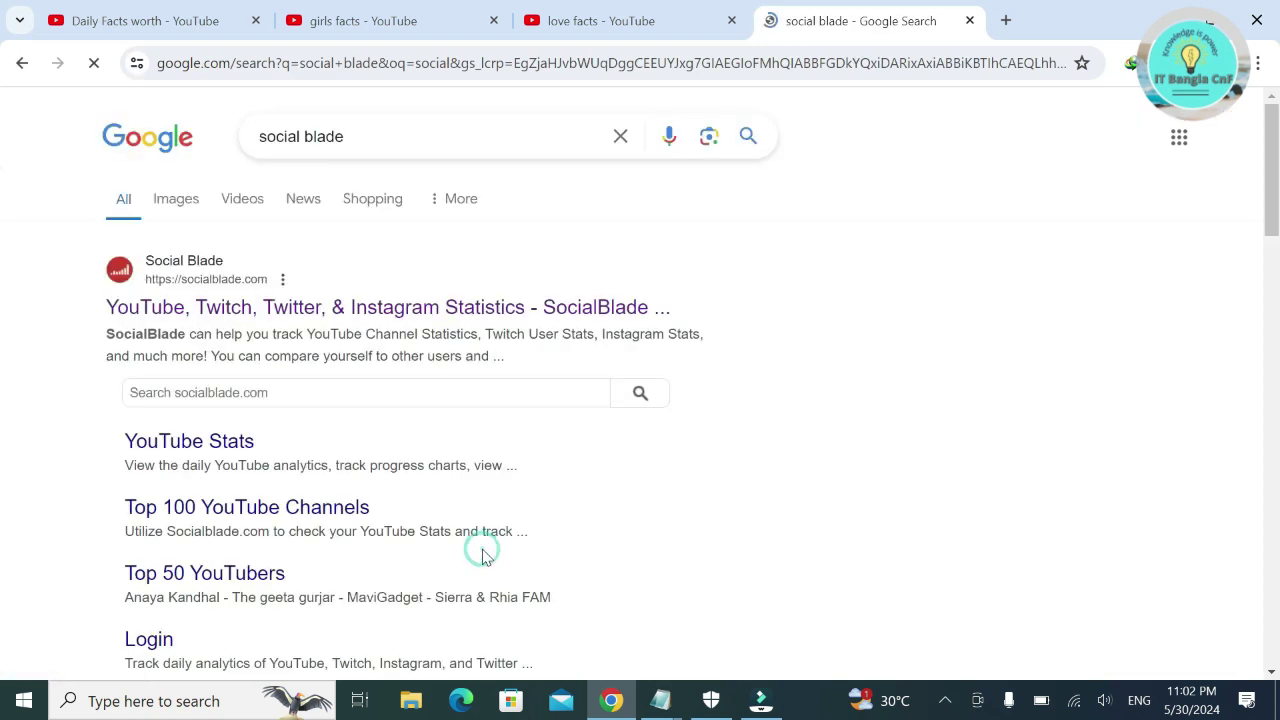
{"action": "left_click", "coordinate": [345, 312]}
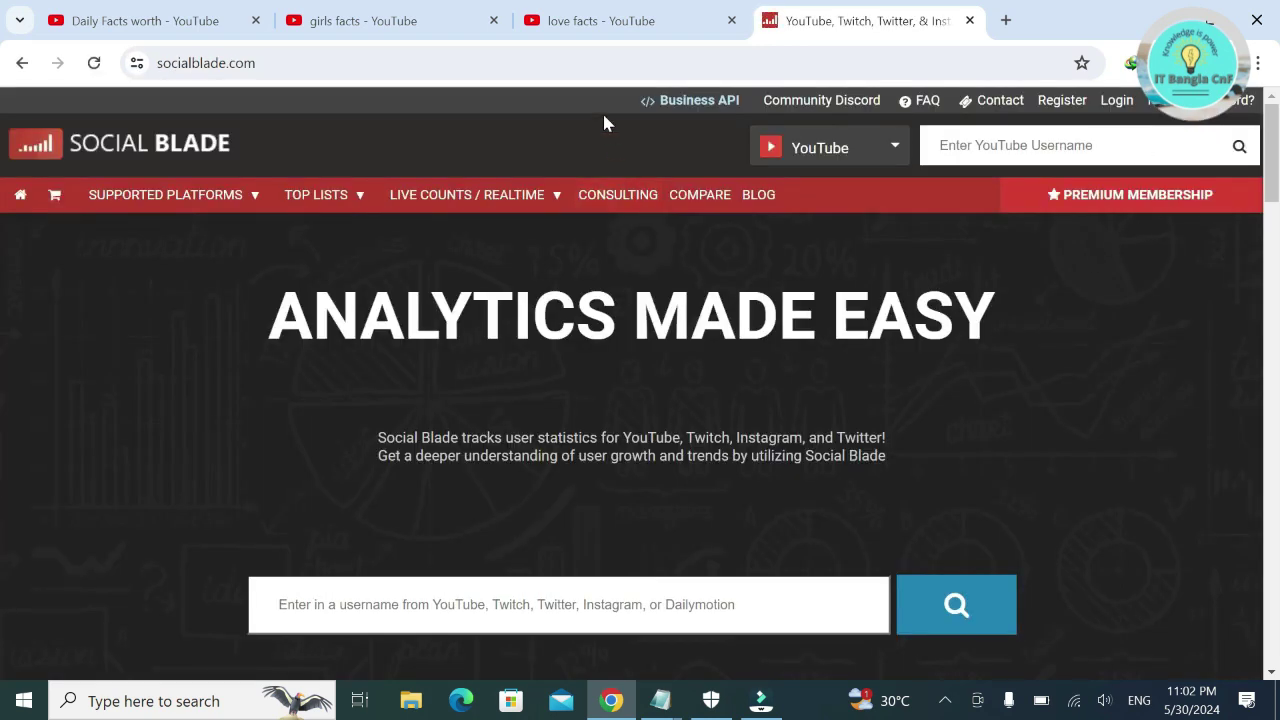
{"action": "left_click", "coordinate": [165, 30]}
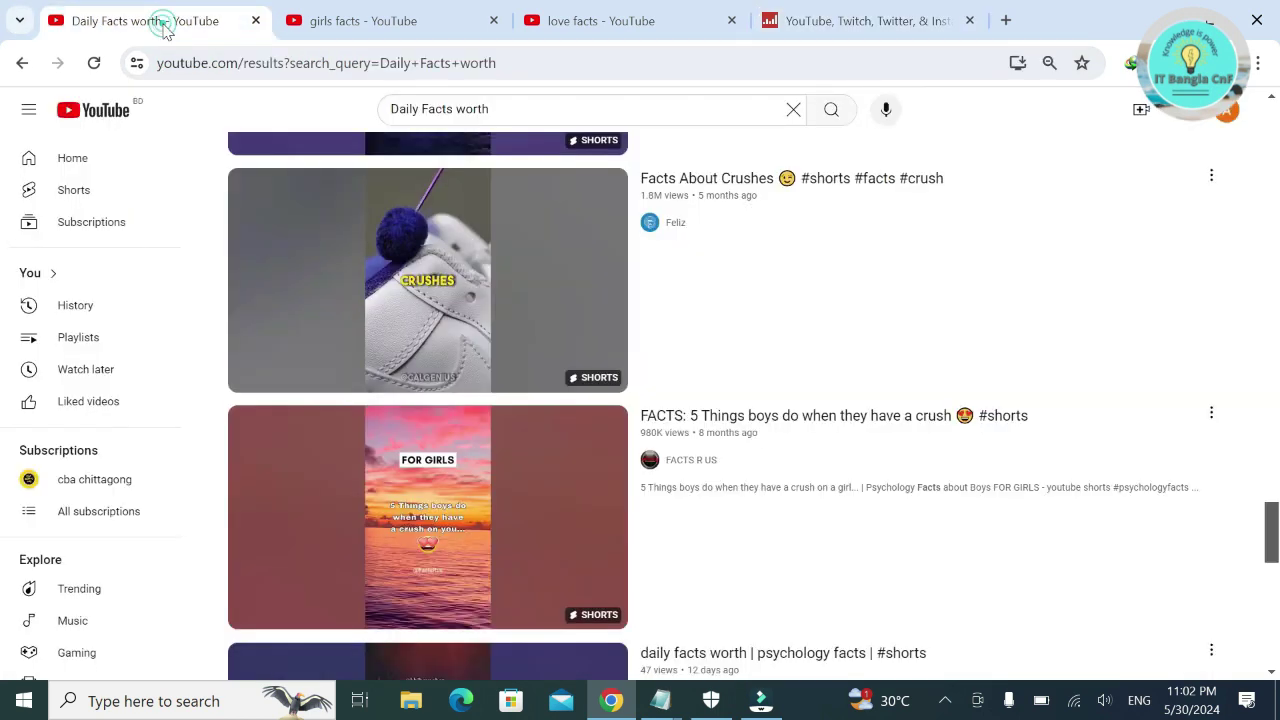
- Open the Daily Facts Worth channel page and copy its web address
{"action": "scroll", "coordinate": [508, 284], "scroll_direction": "up", "scroll_amount": 15}
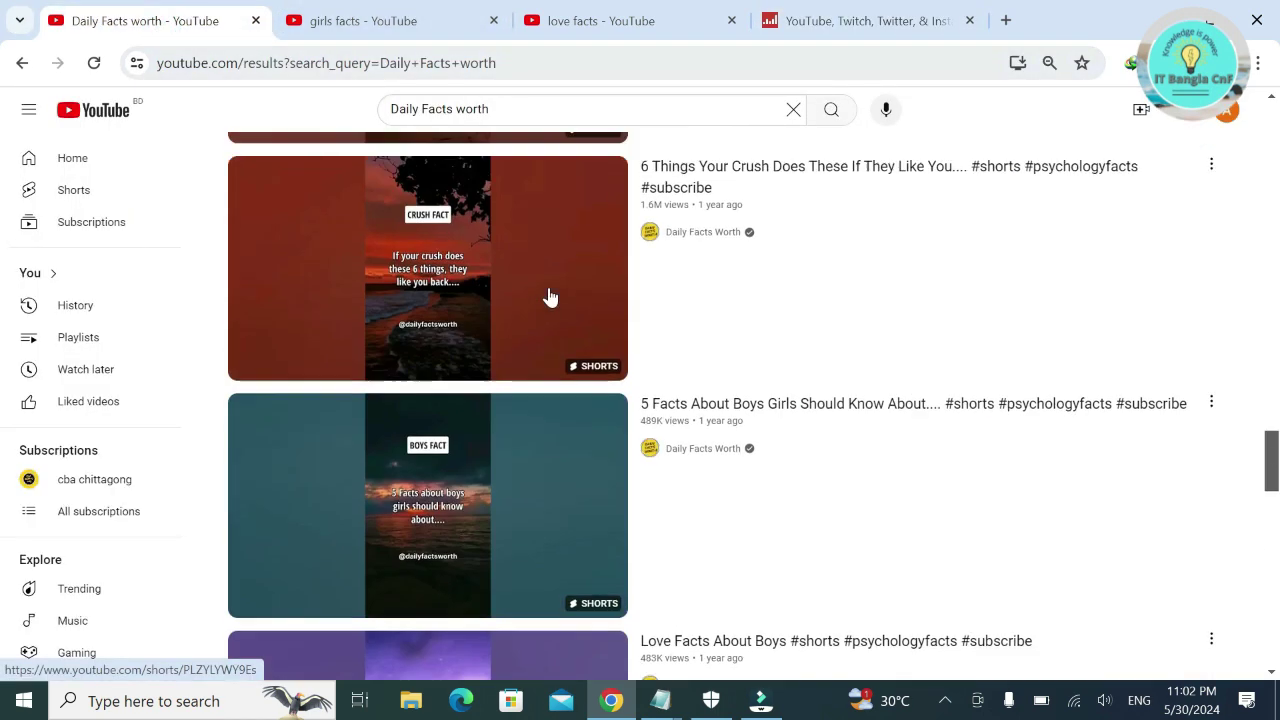
{"action": "left_click", "coordinate": [548, 296]}
{"action": "left_click", "coordinate": [372, 63]}
{"action": "key", "text": "ctrl+c"}
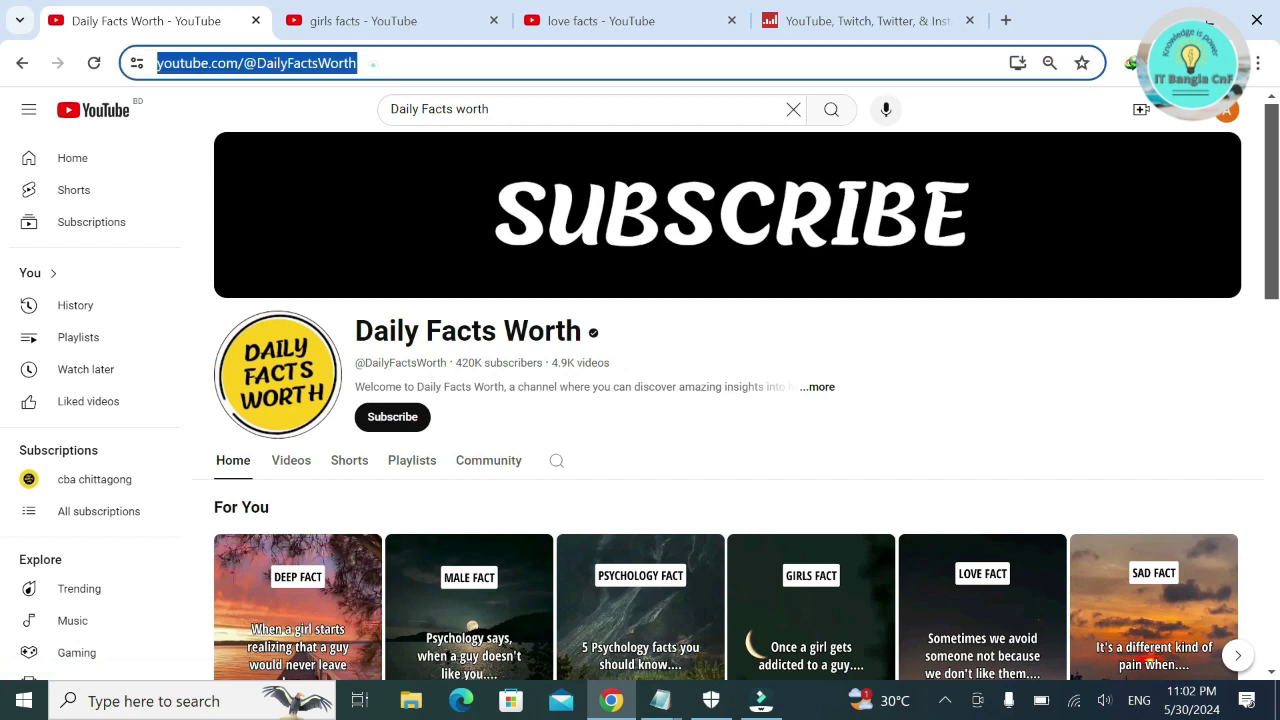
{"action": "right_click", "coordinate": [299, 72]}
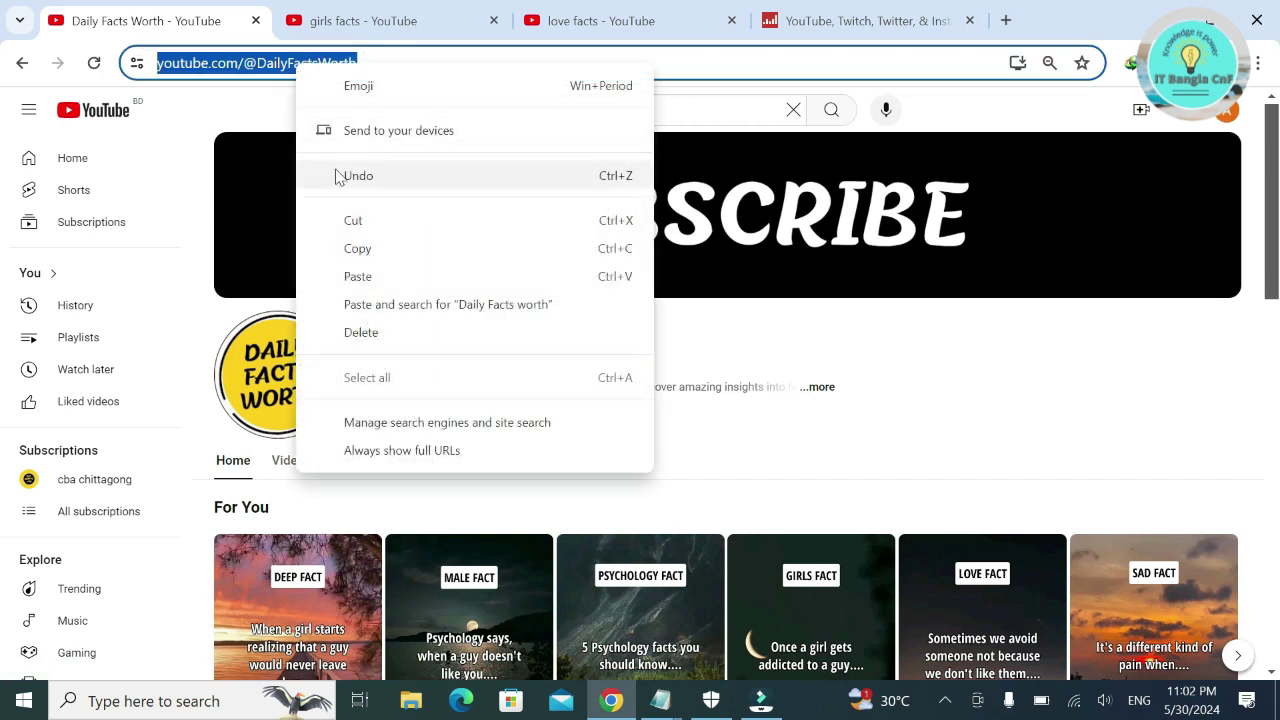
{"action": "left_click", "coordinate": [358, 248]}
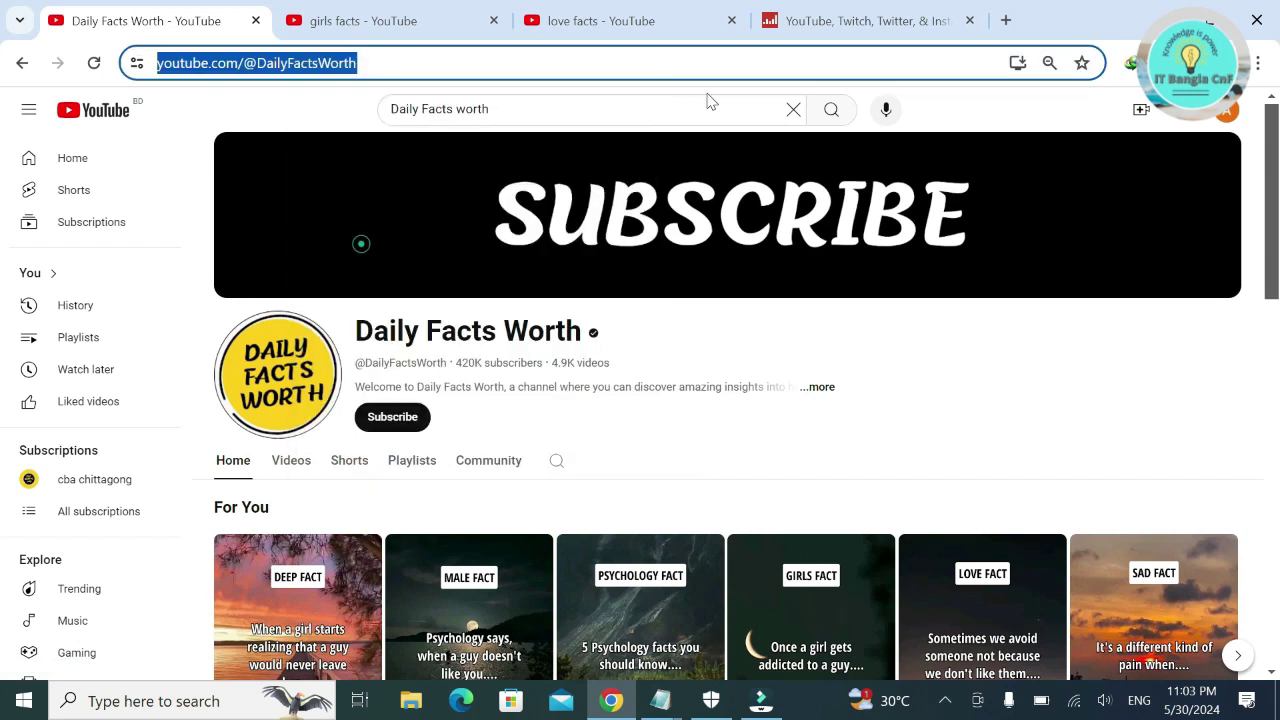
{"action": "left_click", "coordinate": [828, 20]}
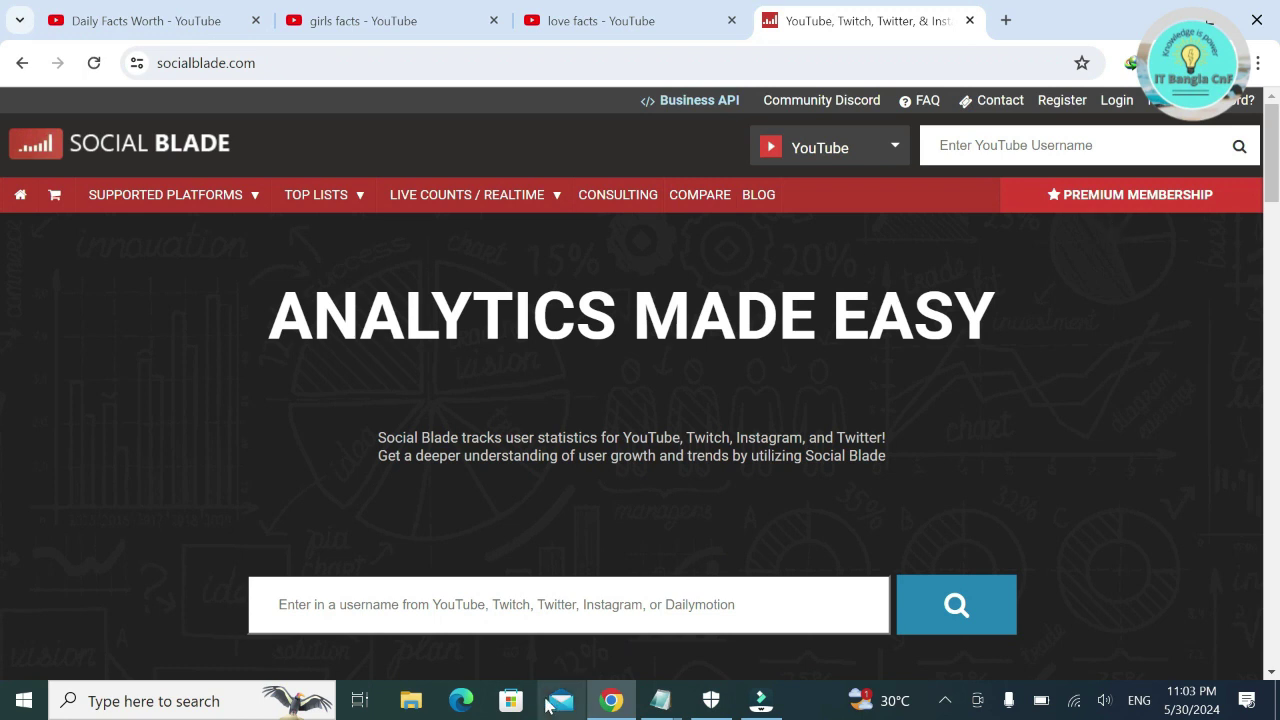
- Paste the channel URL into Social Blade and review its stats, estimating $2K–$32.1K monthly
{"action": "left_click", "coordinate": [485, 606]}
{"action": "key", "text": "ctrl+v"}
{"action": "left_click", "coordinate": [963, 622]}
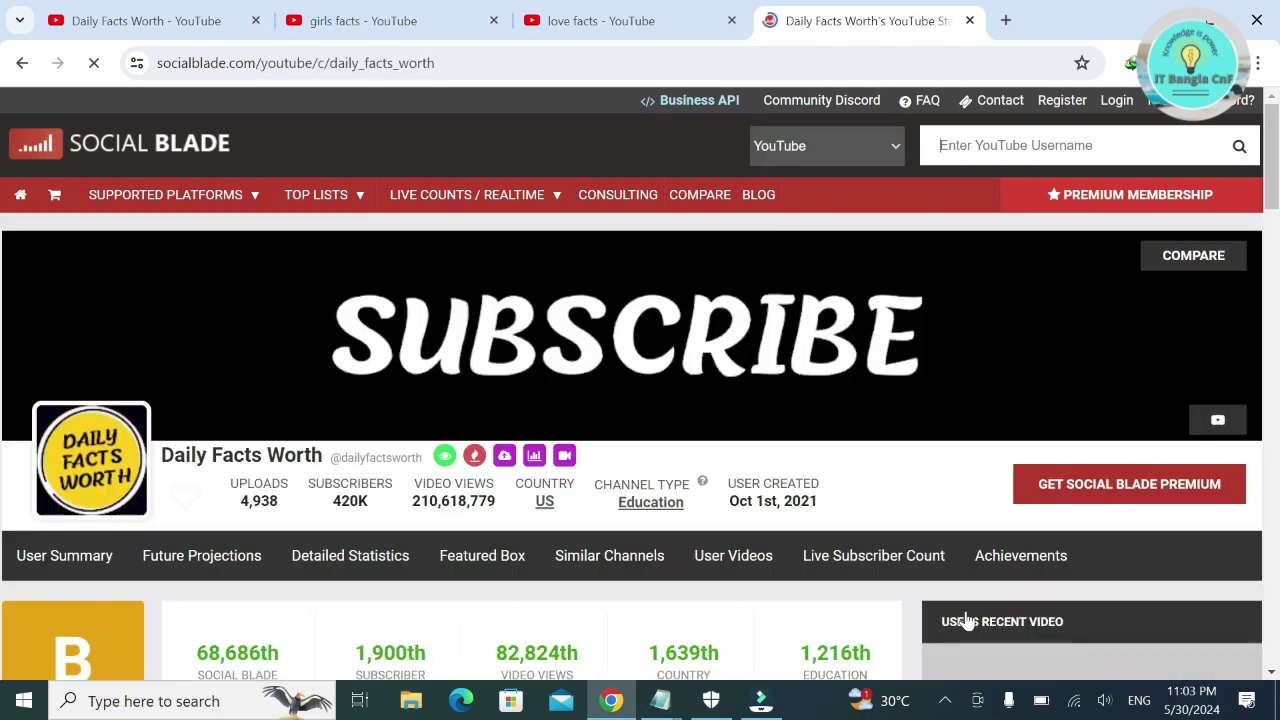
{"action": "scroll", "coordinate": [915, 440], "scroll_direction": "down", "scroll_amount": 3}
{"action": "scroll", "coordinate": [920, 448], "scroll_direction": "down", "scroll_amount": 2}
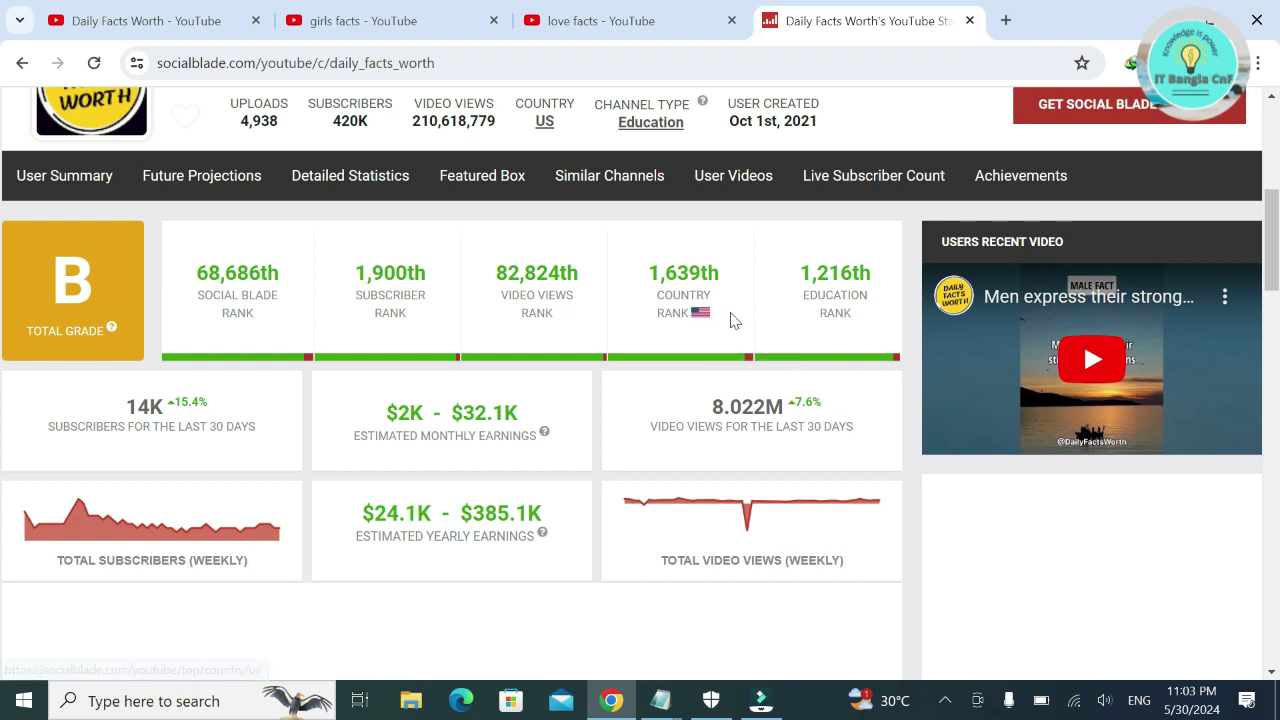
{"action": "scroll", "coordinate": [754, 323], "scroll_direction": "down", "scroll_amount": 2}
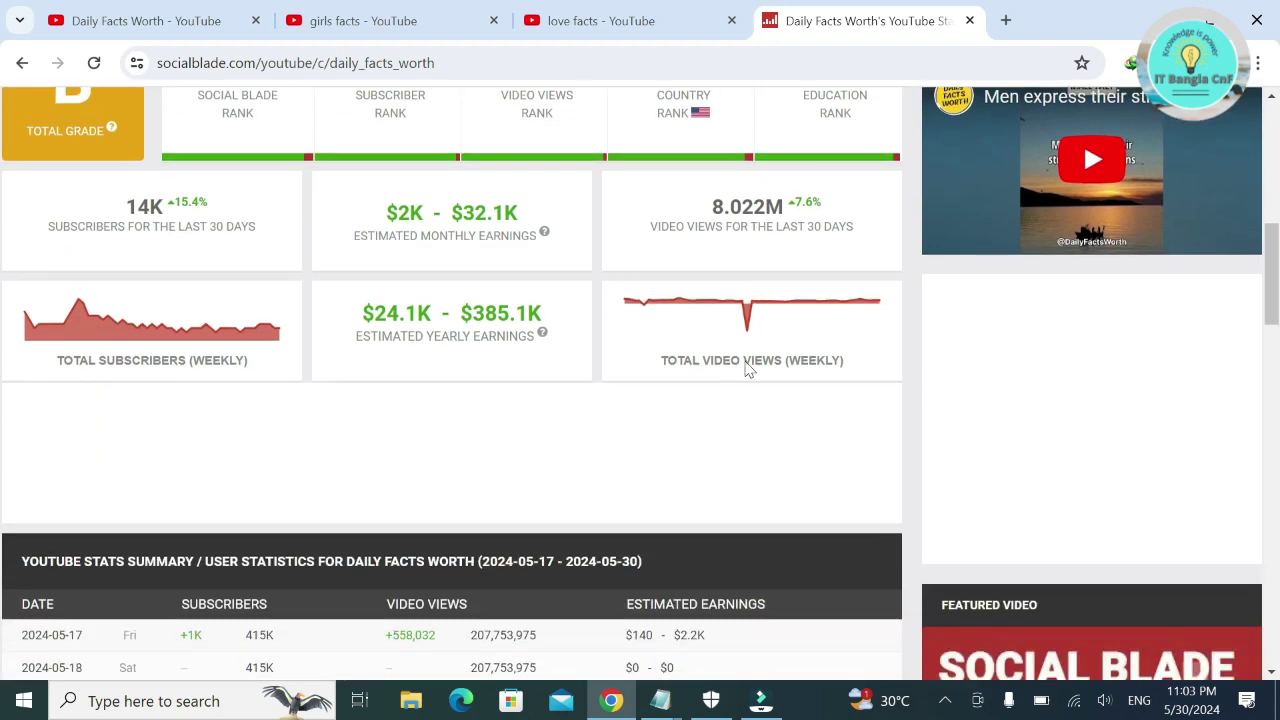
{"action": "scroll", "coordinate": [694, 449], "scroll_direction": "up", "scroll_amount": 2}
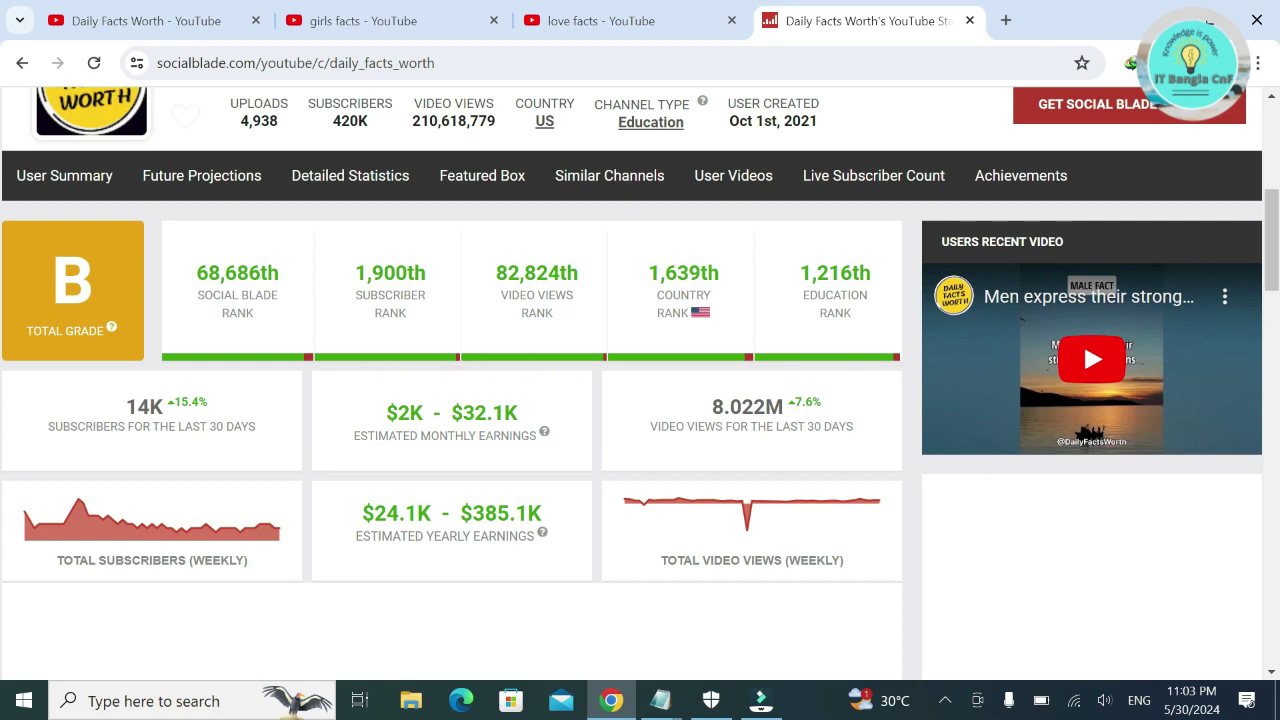
{"action": "scroll", "coordinate": [522, 434], "scroll_direction": "down", "scroll_amount": 2}
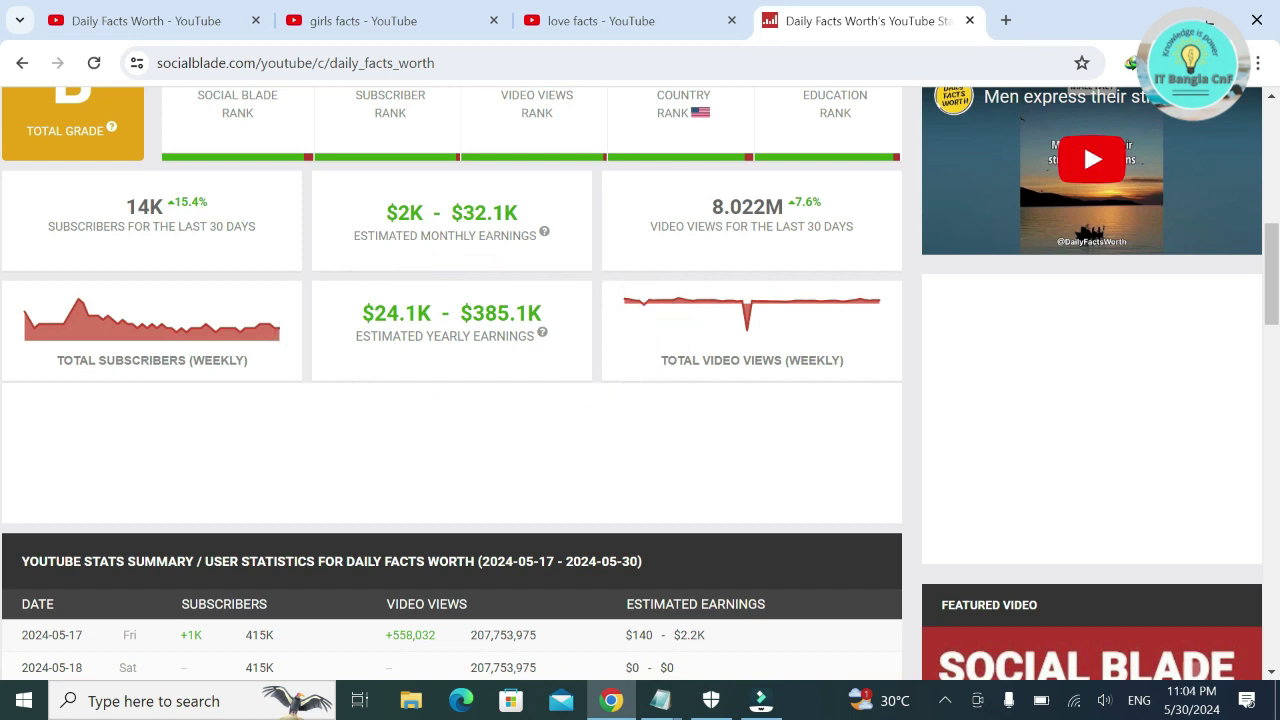
{"action": "left_click", "coordinate": [585, 22]}
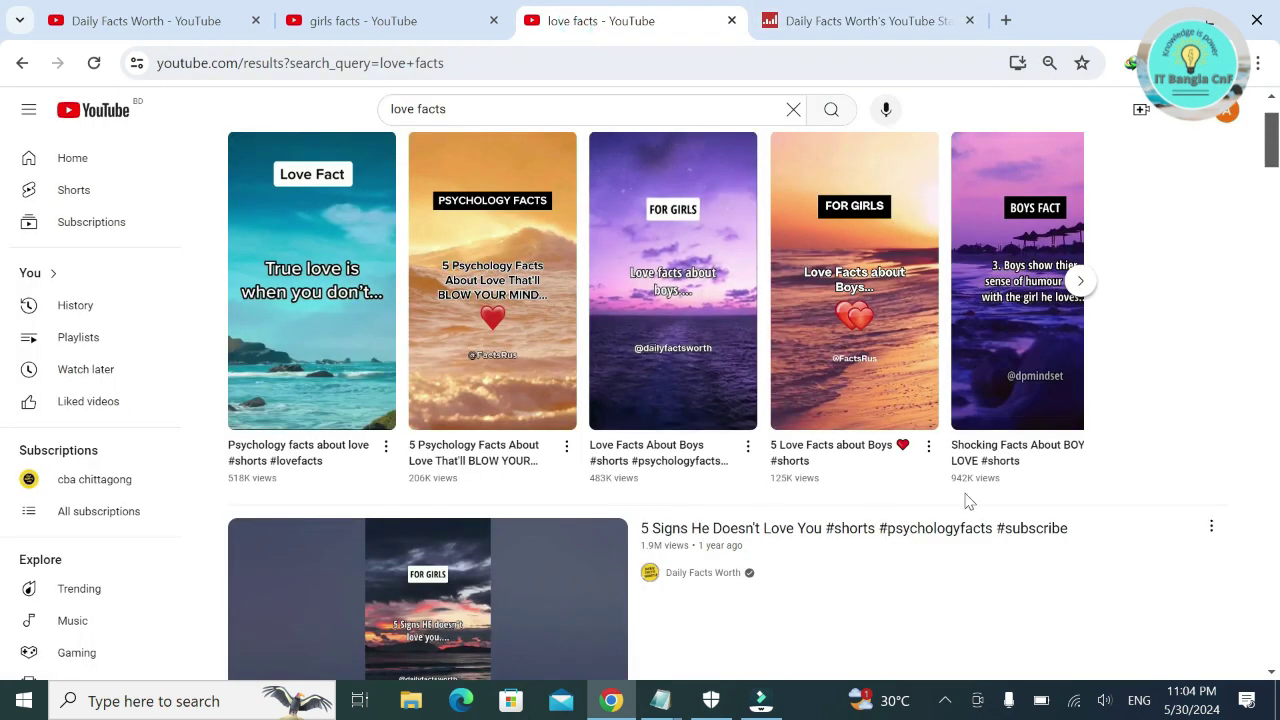
- Scroll through the popular fact Shorts in the girls facts search results
{"action": "left_click", "coordinate": [415, 22]}
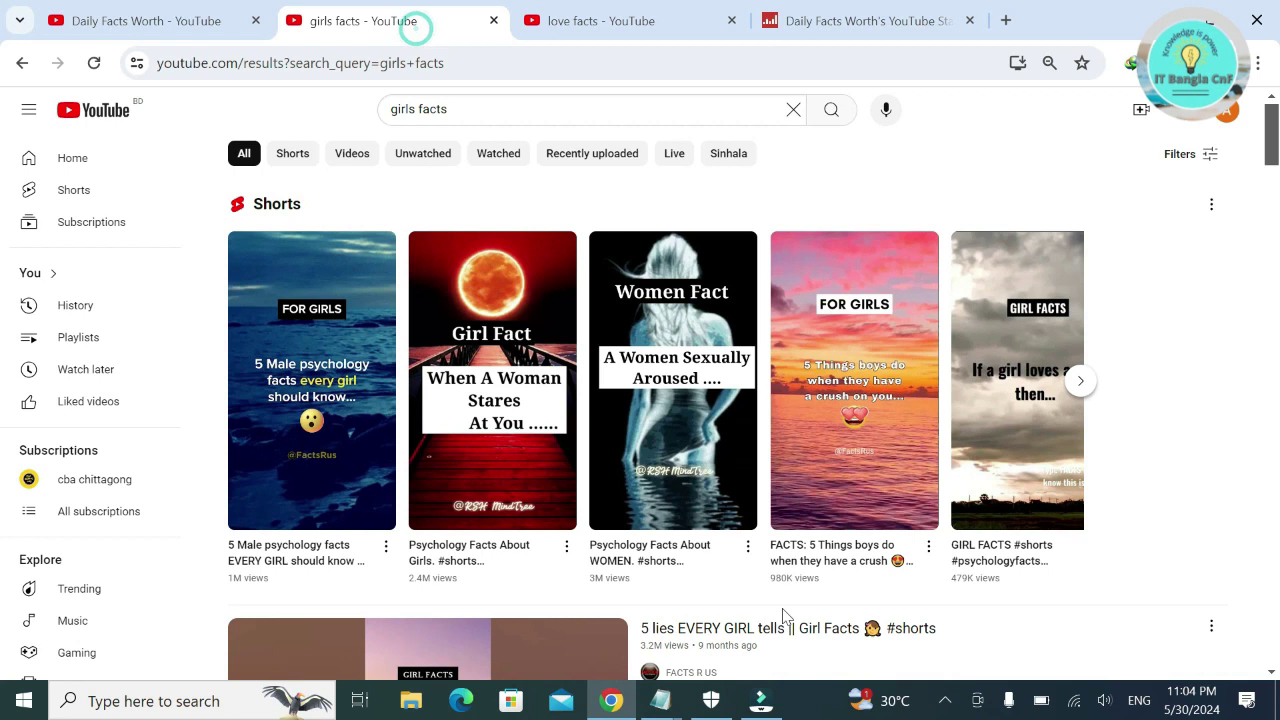
{"action": "scroll", "coordinate": [952, 598], "scroll_direction": "down", "scroll_amount": 2}
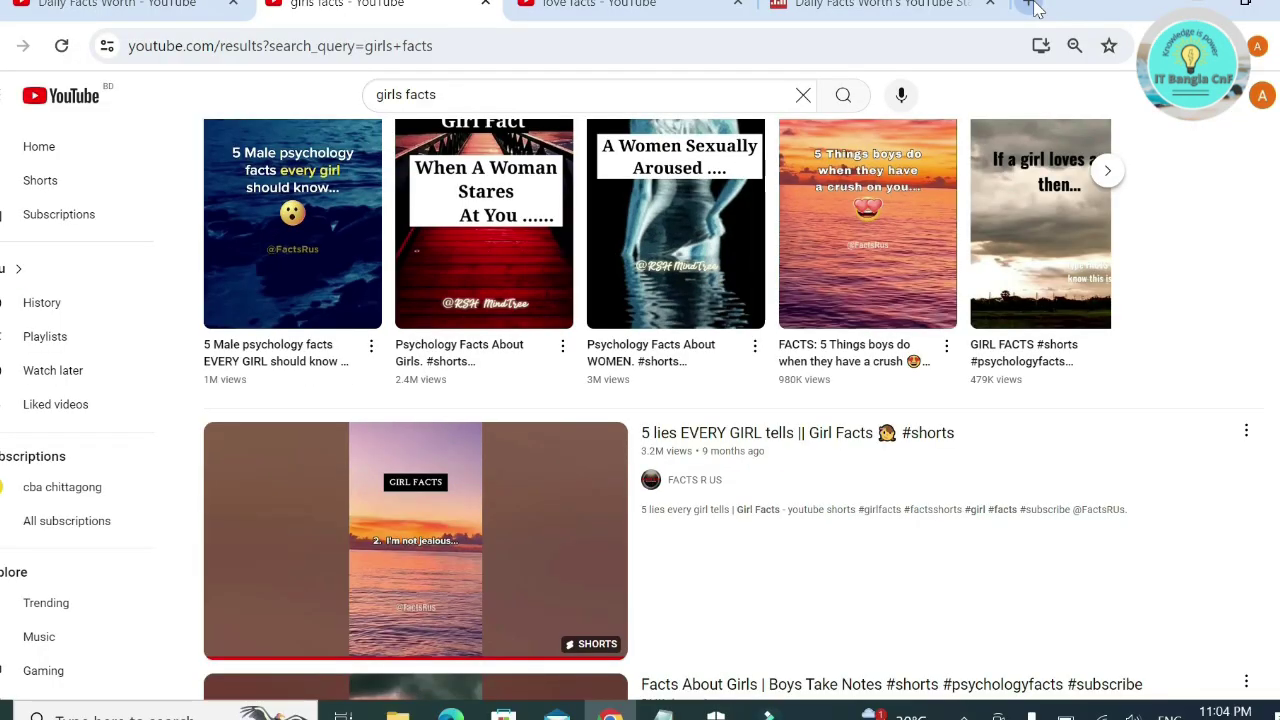
{"action": "left_click", "coordinate": [1028, 6]}
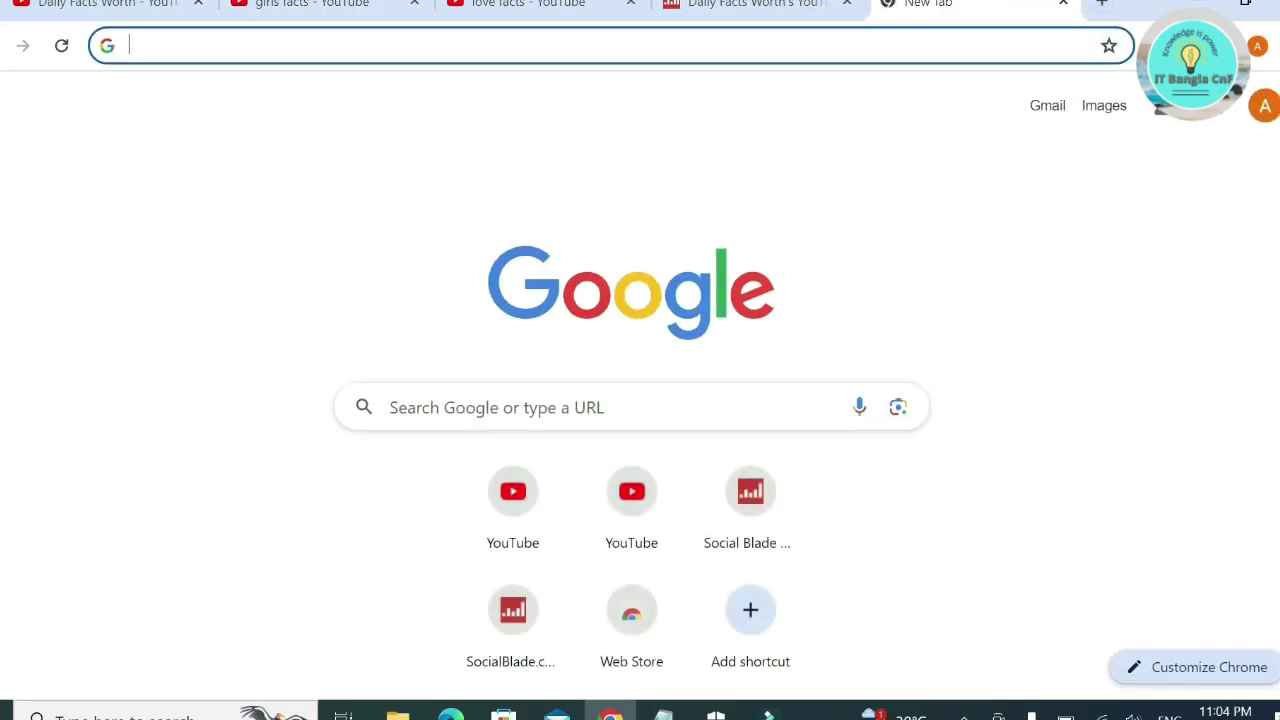
- Search Google for chatgpt and open the ChatGPT site
{"action": "left_click", "coordinate": [433, 510]}
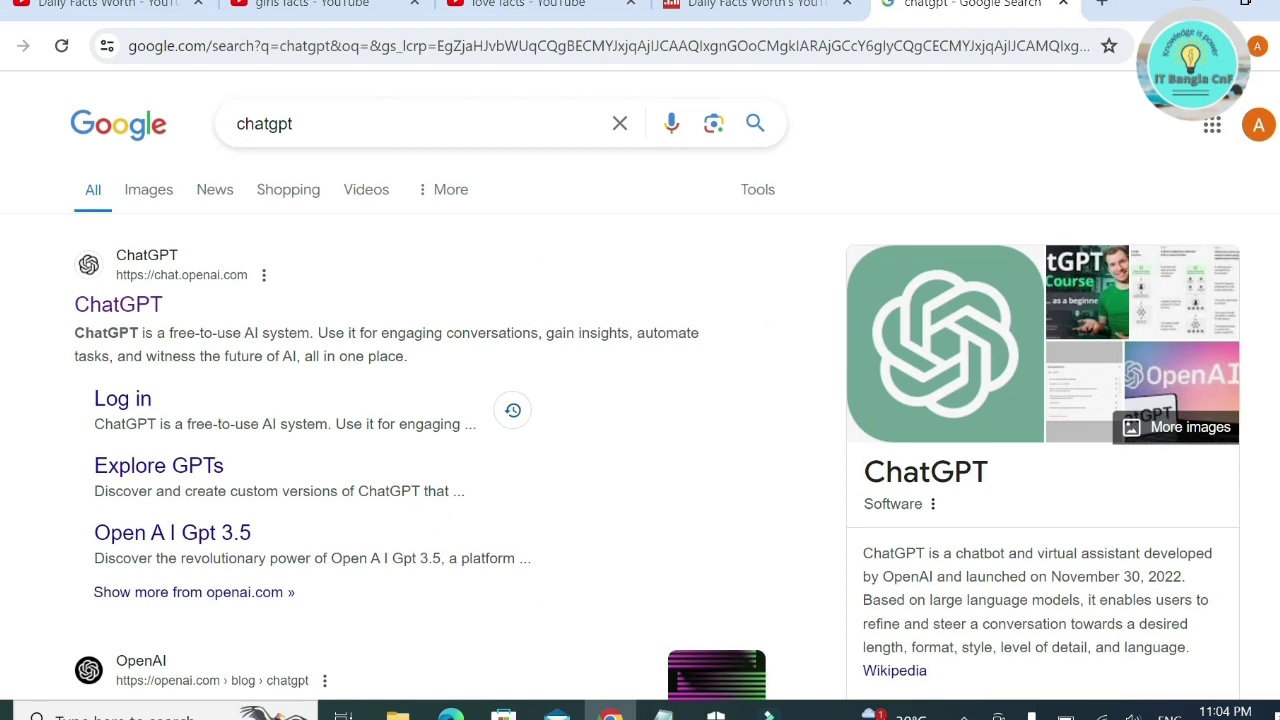
{"action": "left_click", "coordinate": [130, 313]}
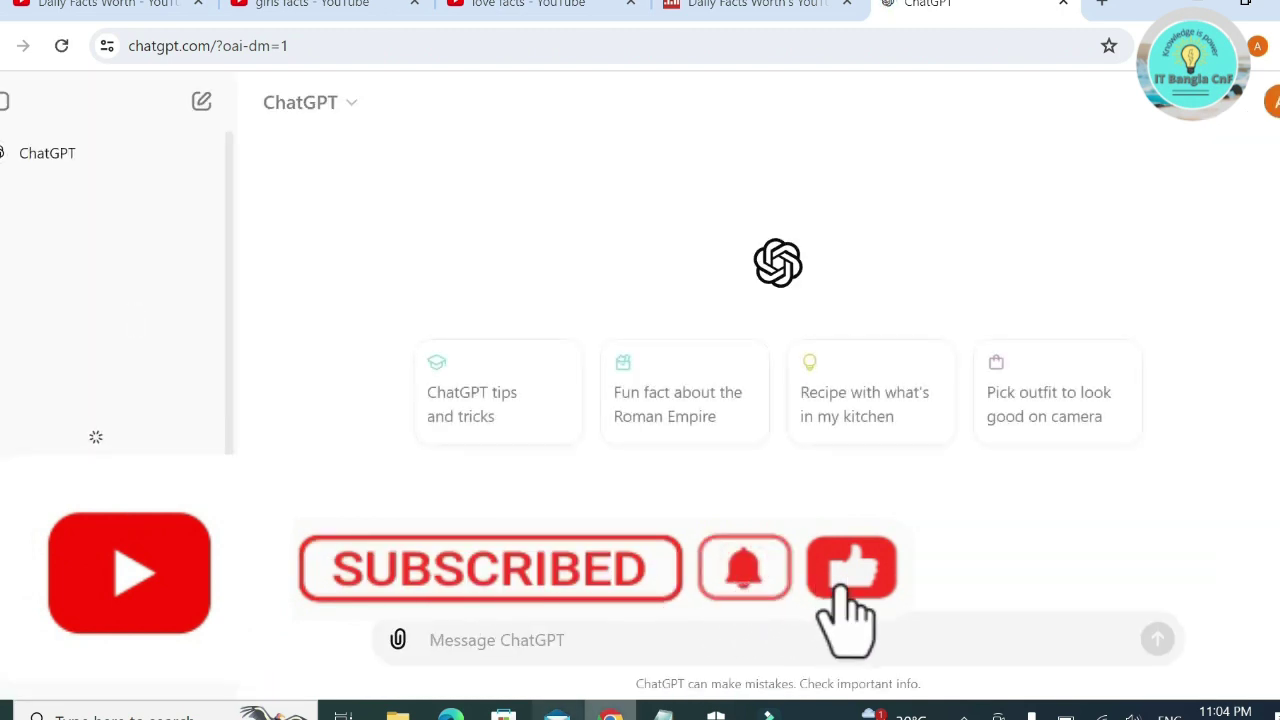
- Copy the Male Fact prompt from the 50video Notepad file, then minimize Notepad
{"action": "mouse_move", "coordinate": [663, 712]}
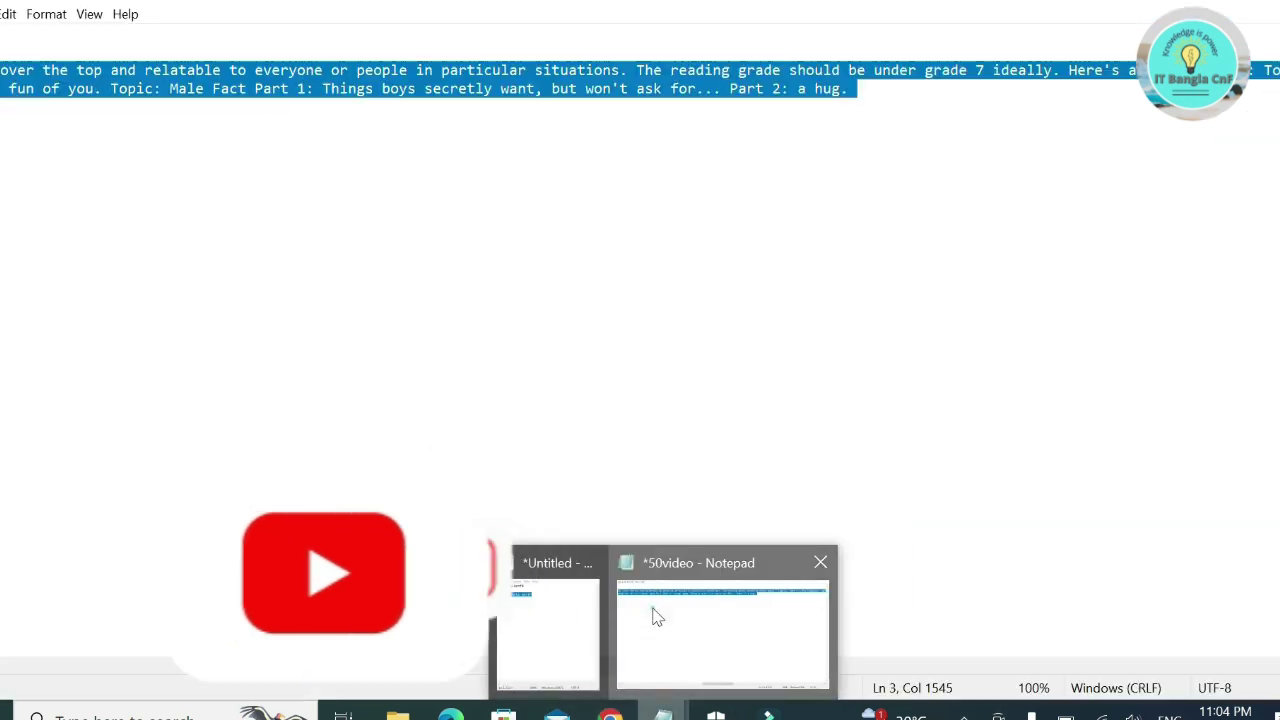
{"action": "left_click", "coordinate": [652, 607]}
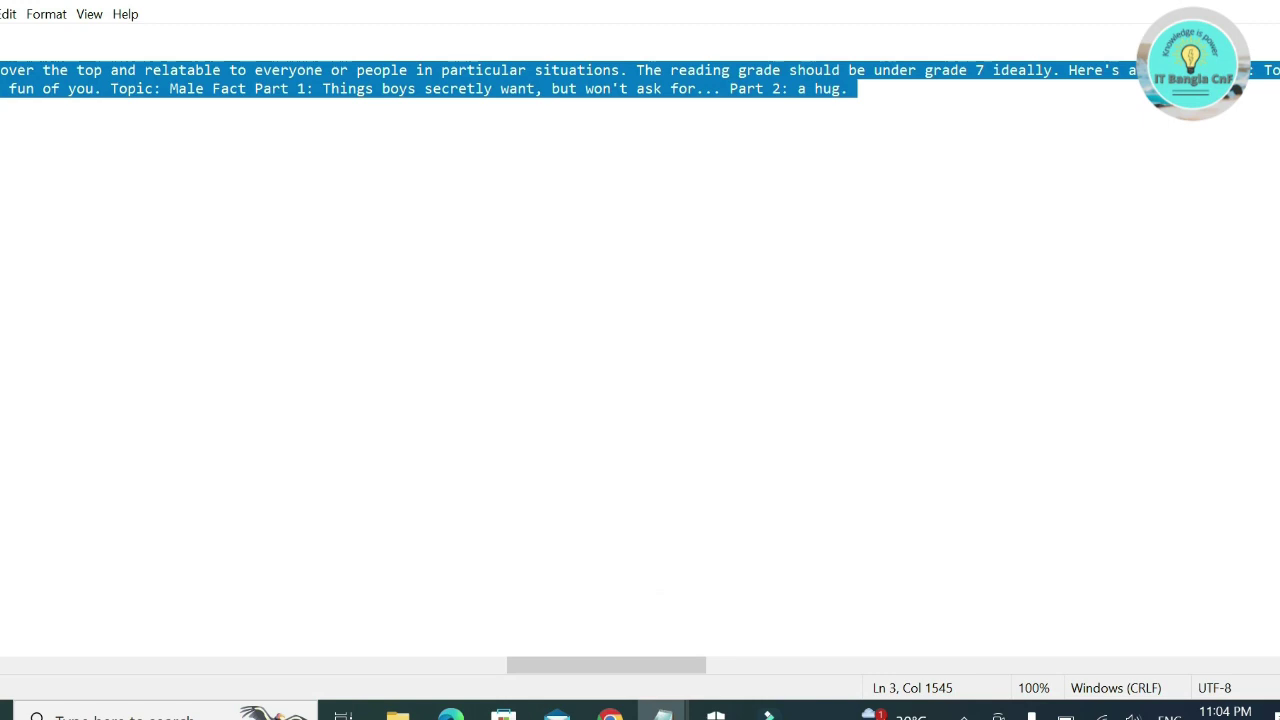
{"action": "right_click", "coordinate": [31, 78]}
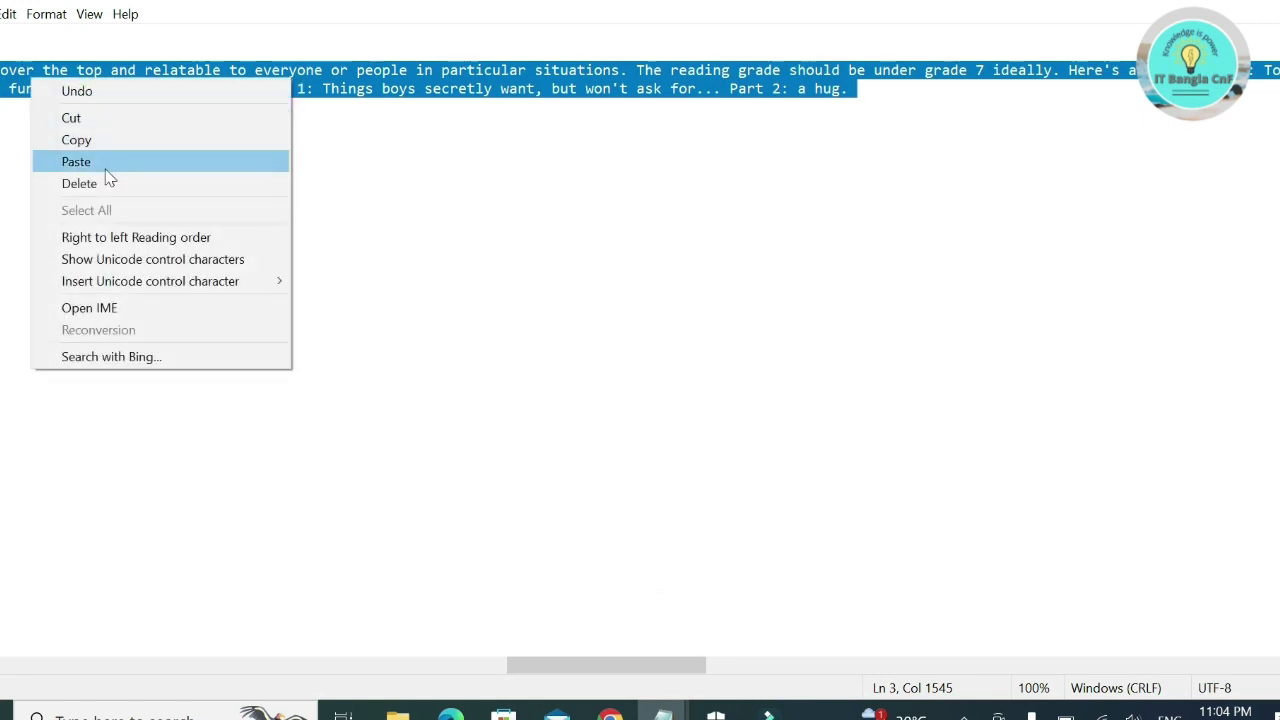
{"action": "left_click", "coordinate": [76, 140]}
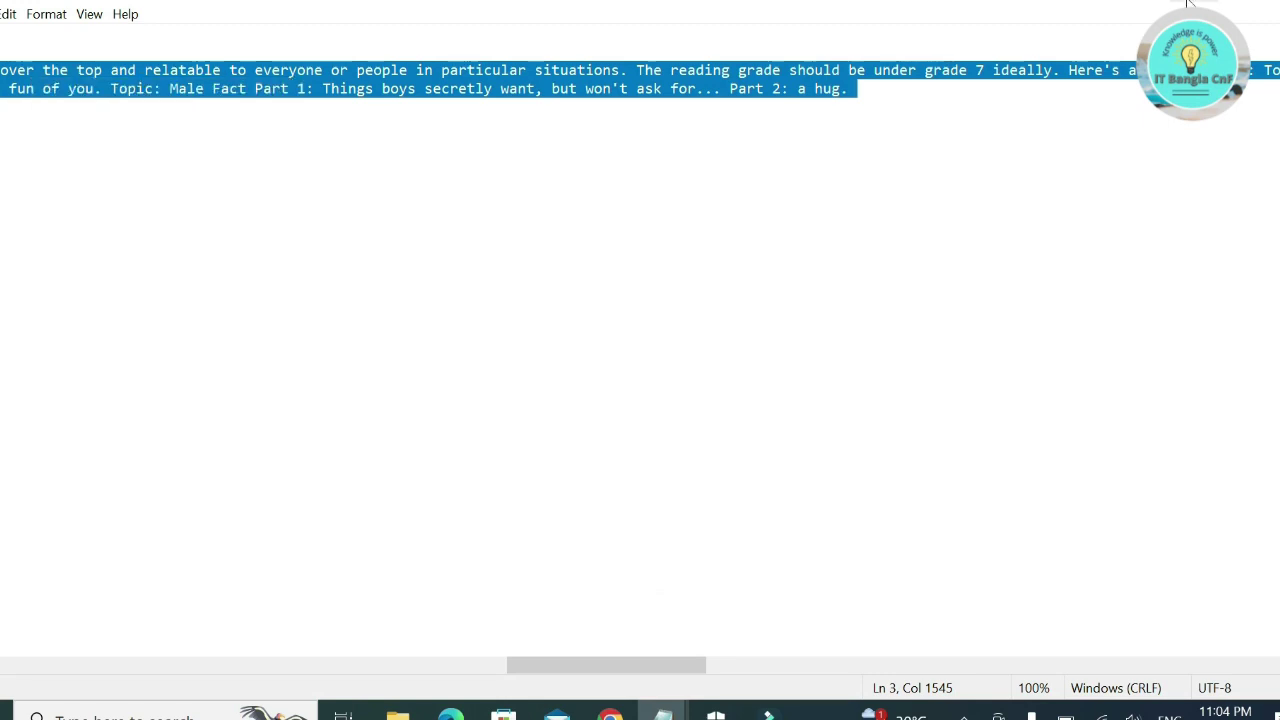
{"action": "left_click", "coordinate": [1189, 4]}
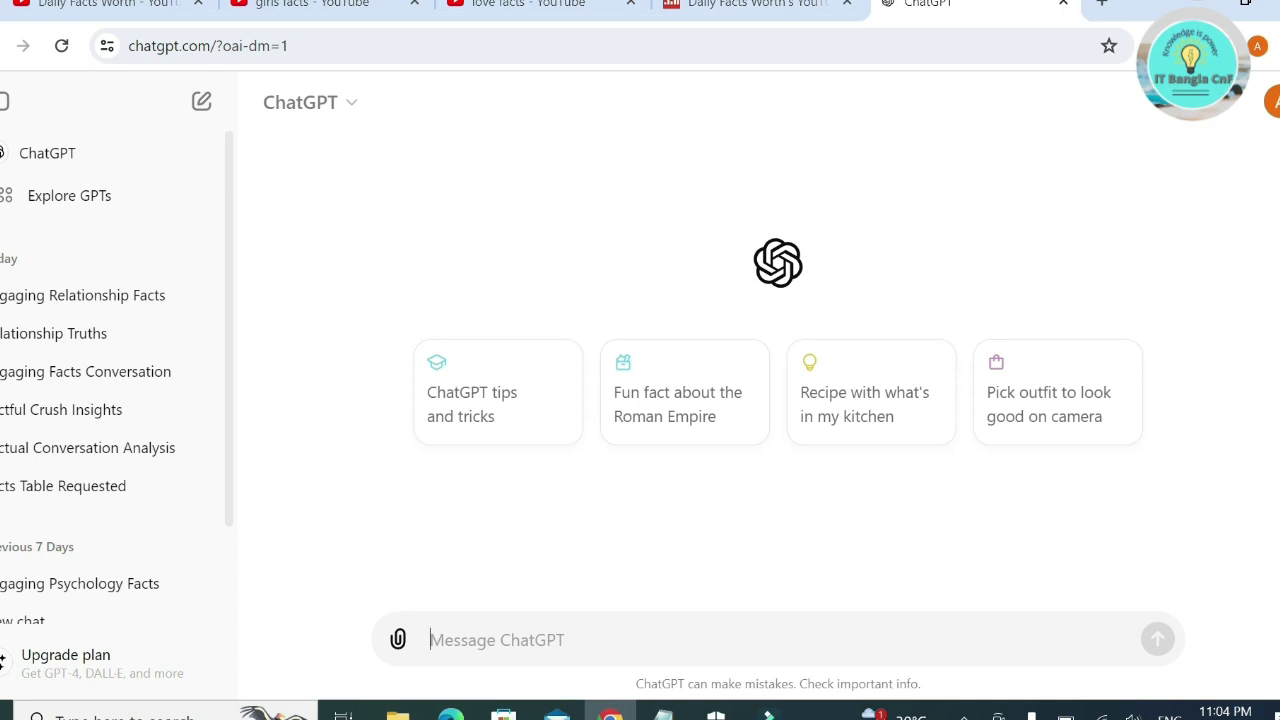
- Paste the 50-fact-set topic/part 1/part 2 prompt into ChatGPT, review it and send it
{"action": "key", "text": "ctrl+v"}
{"action": "key", "text": "ctrl+Home"}
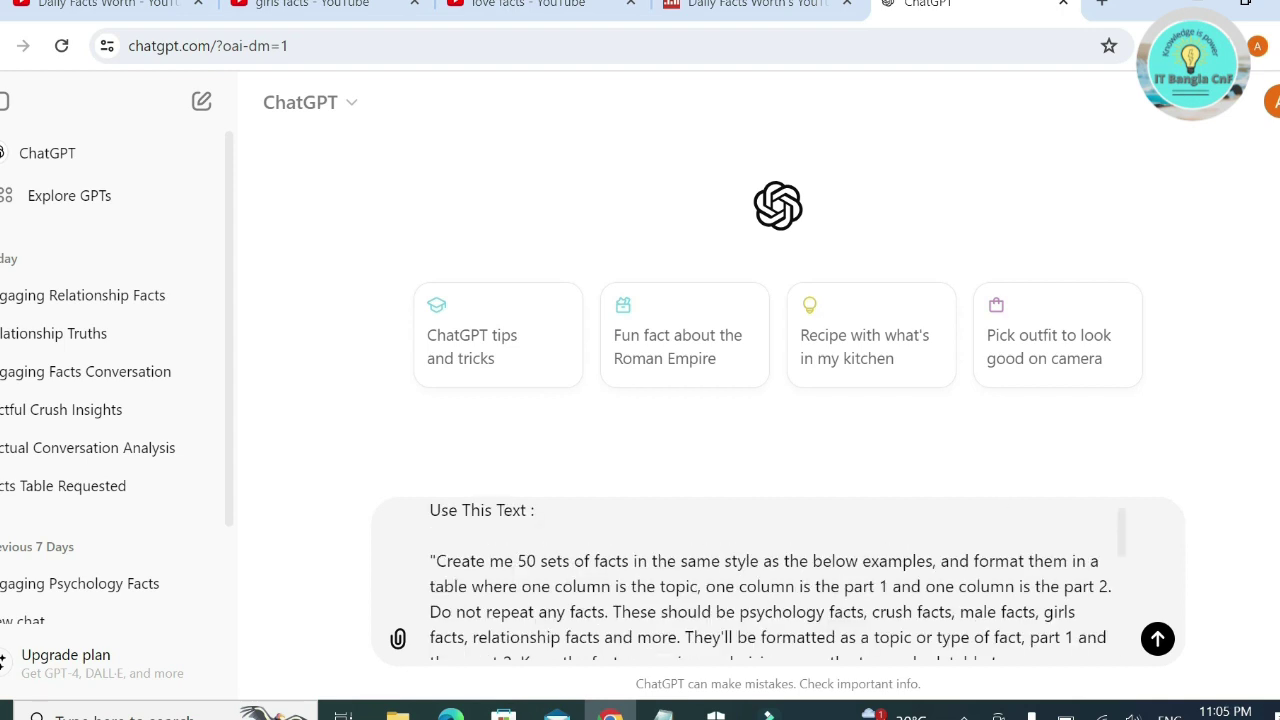
{"action": "scroll", "coordinate": [778, 580], "scroll_direction": "down", "scroll_amount": 2}
{"action": "scroll", "coordinate": [778, 580], "scroll_direction": "up", "scroll_amount": 2}
{"action": "scroll", "coordinate": [766, 580], "scroll_direction": "down", "scroll_amount": 10}
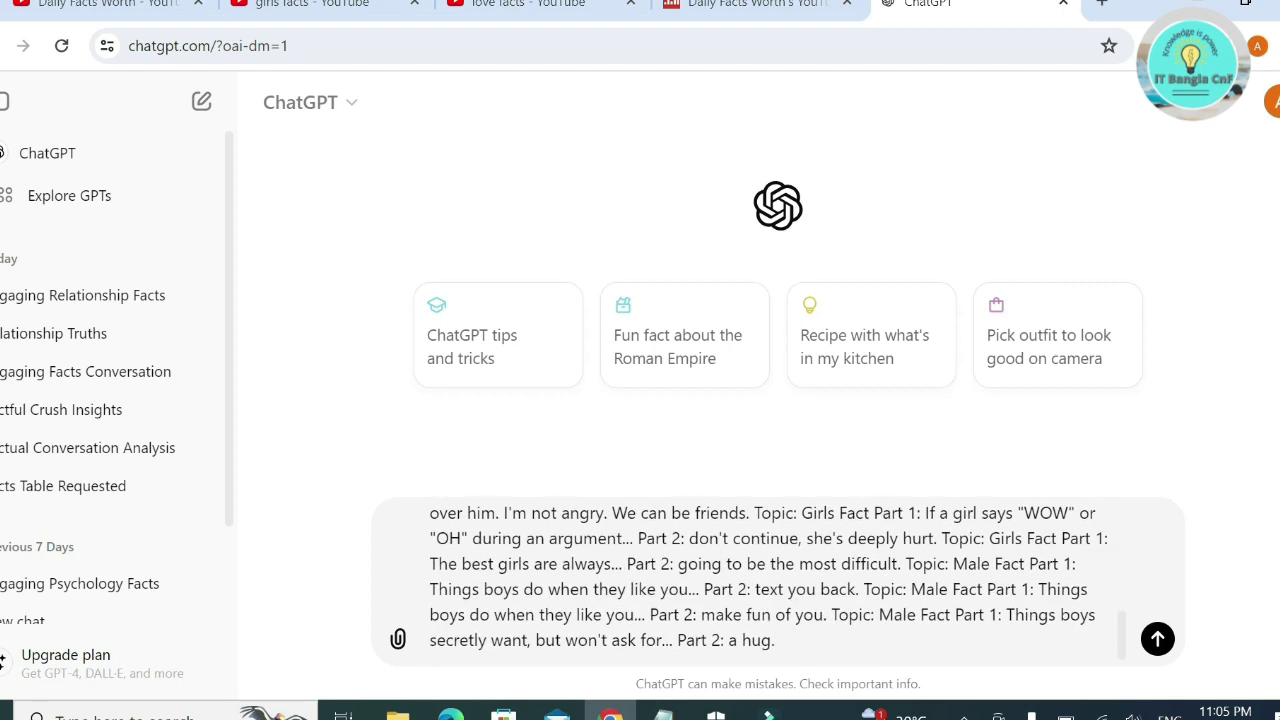
{"action": "left_click", "coordinate": [1157, 641]}
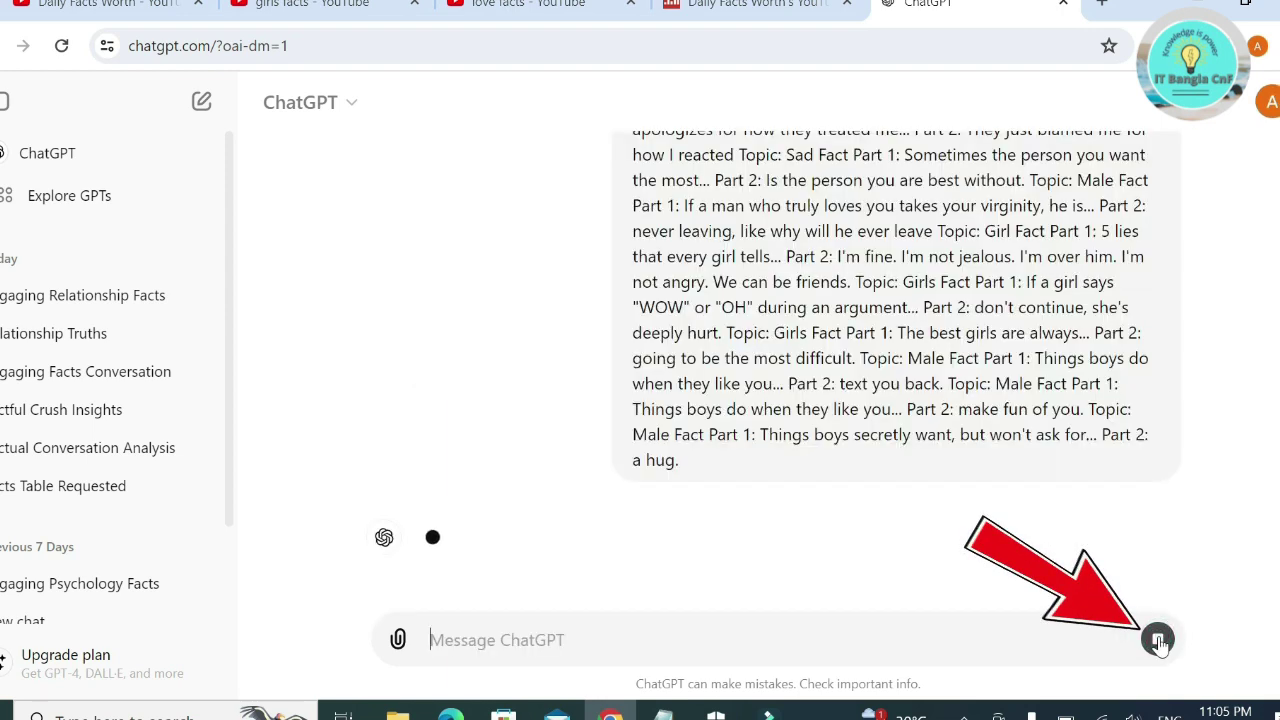
{"action": "left_click", "coordinate": [1102, 6]}
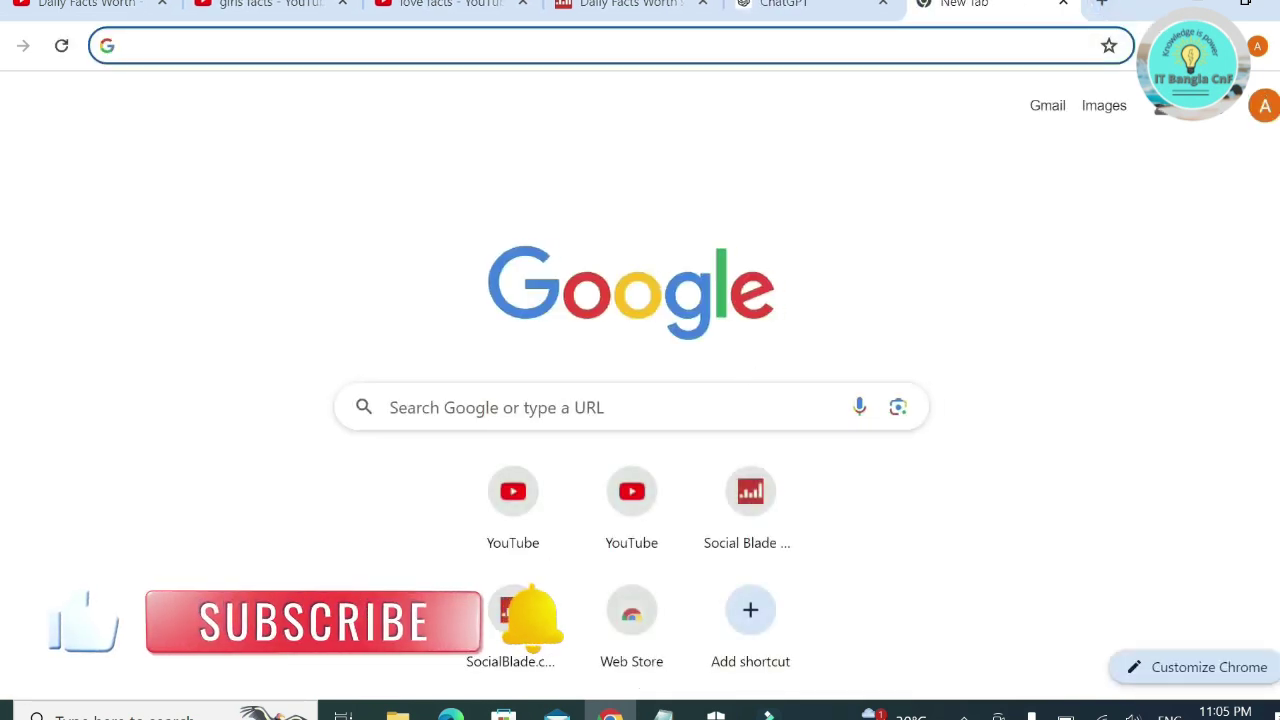
- Open canva.com from Google and create a blank YouTube Shorts mobile video design
{"action": "left_click", "coordinate": [500, 407]}
{"action": "left_click", "coordinate": [437, 543]}
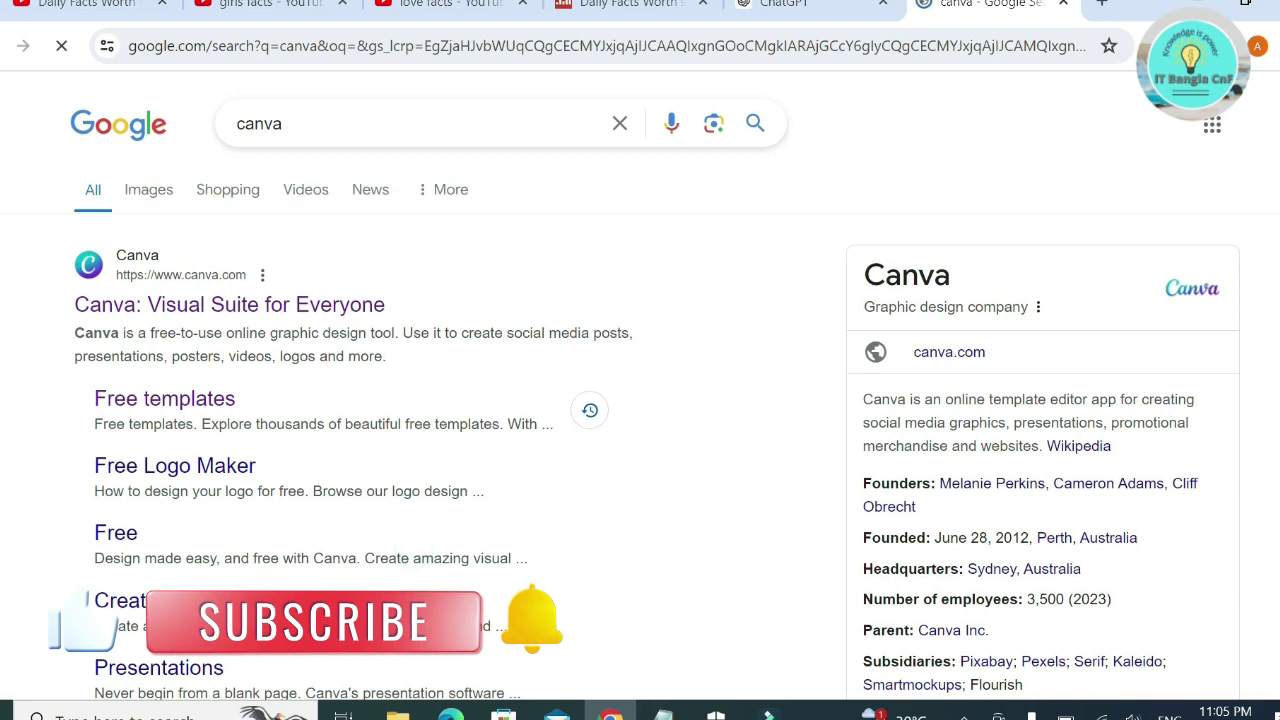
{"action": "left_click", "coordinate": [289, 303]}
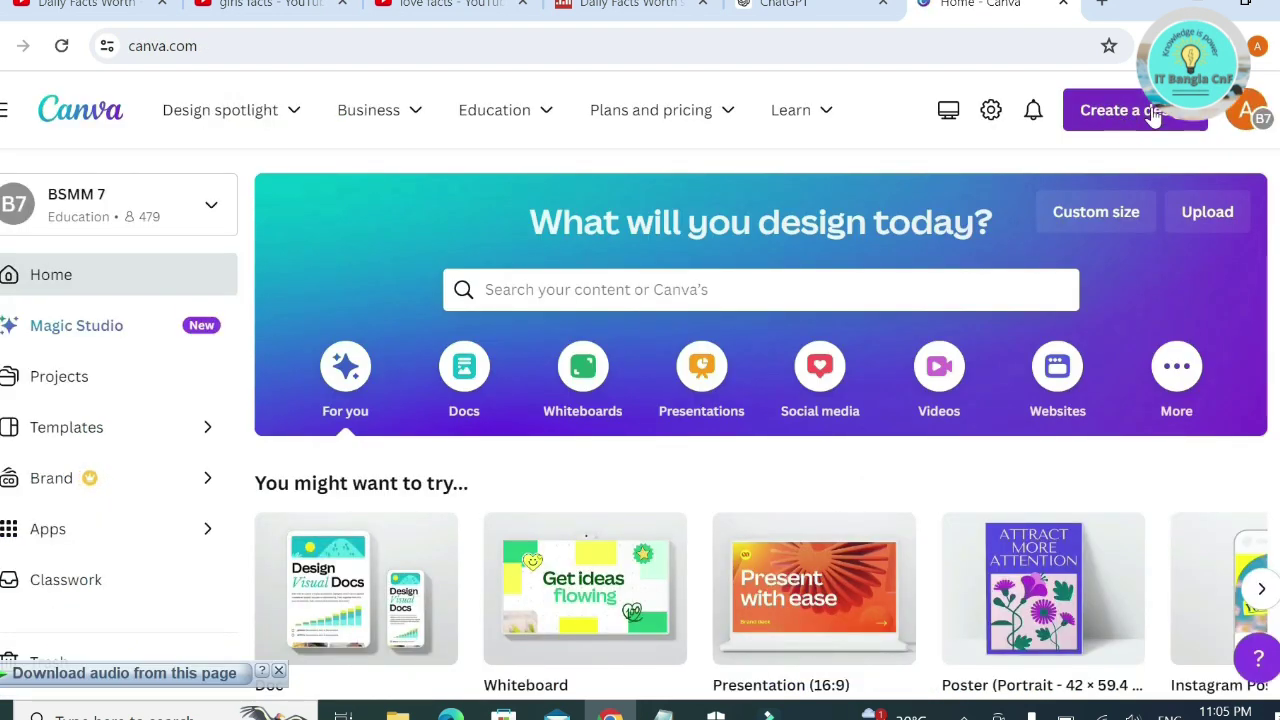
{"action": "left_click", "coordinate": [1155, 115]}
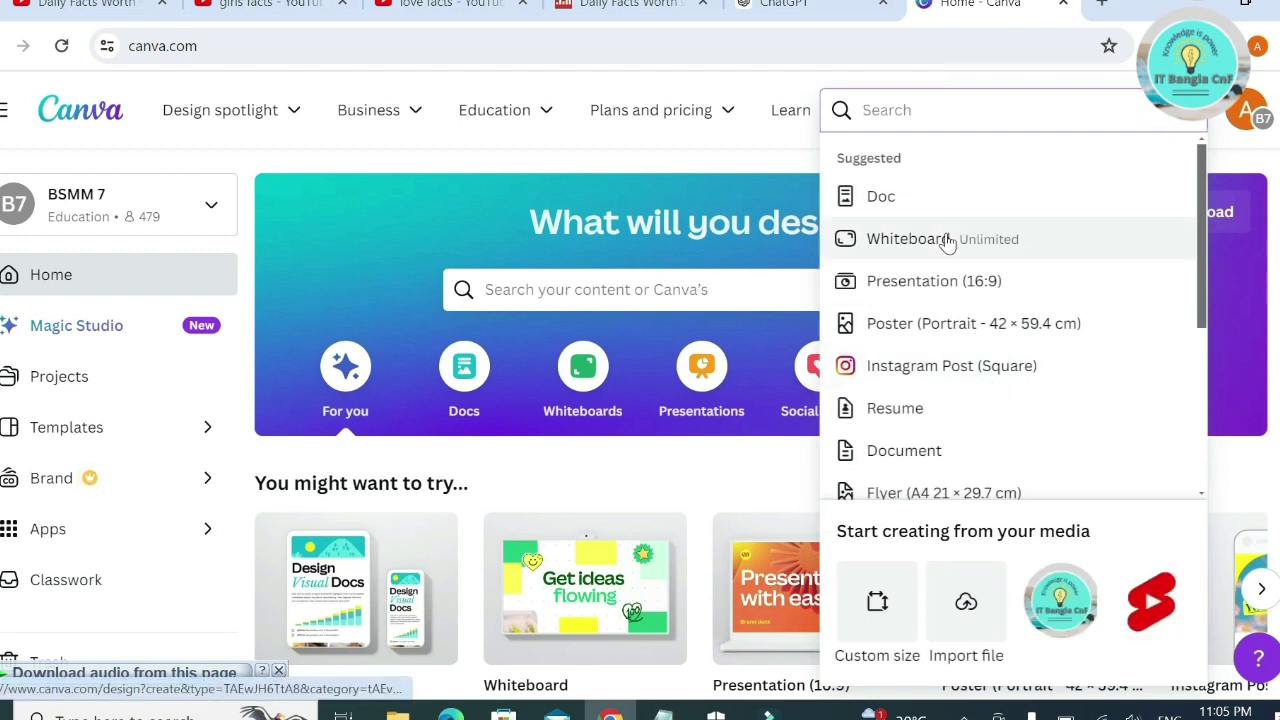
{"action": "type", "text": "youtube shoets"}
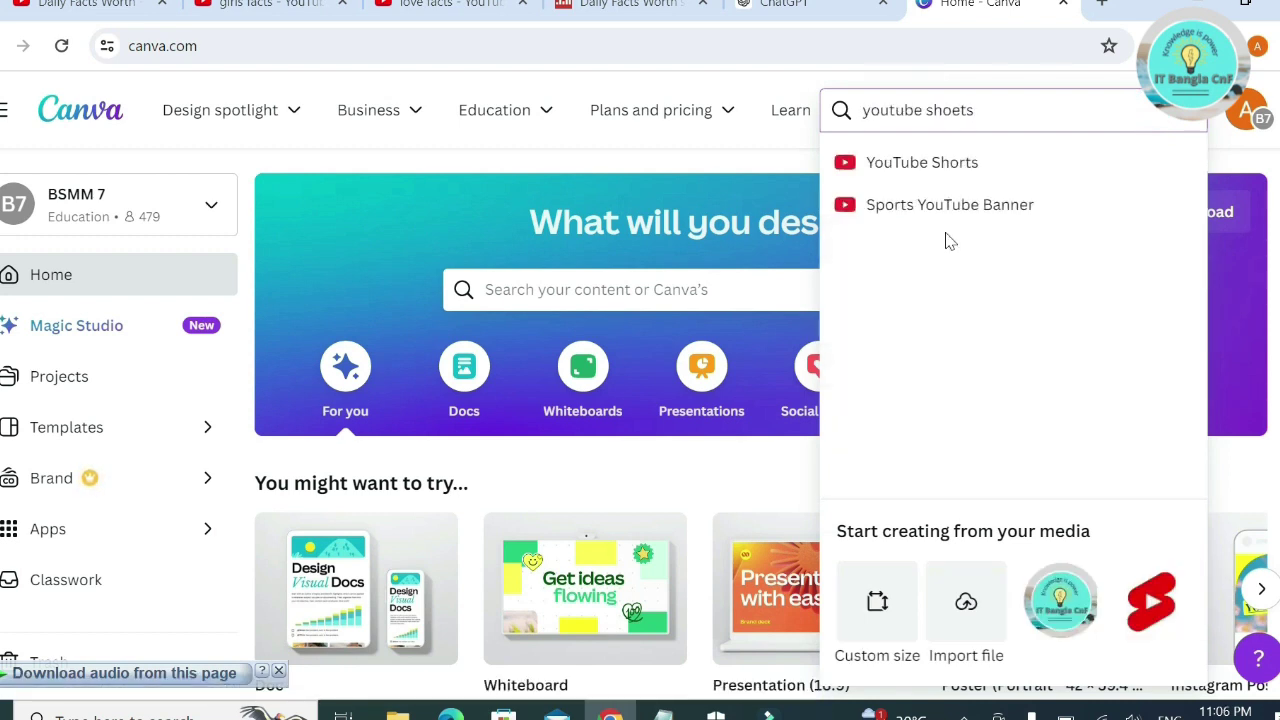
{"action": "left_click", "coordinate": [958, 172]}
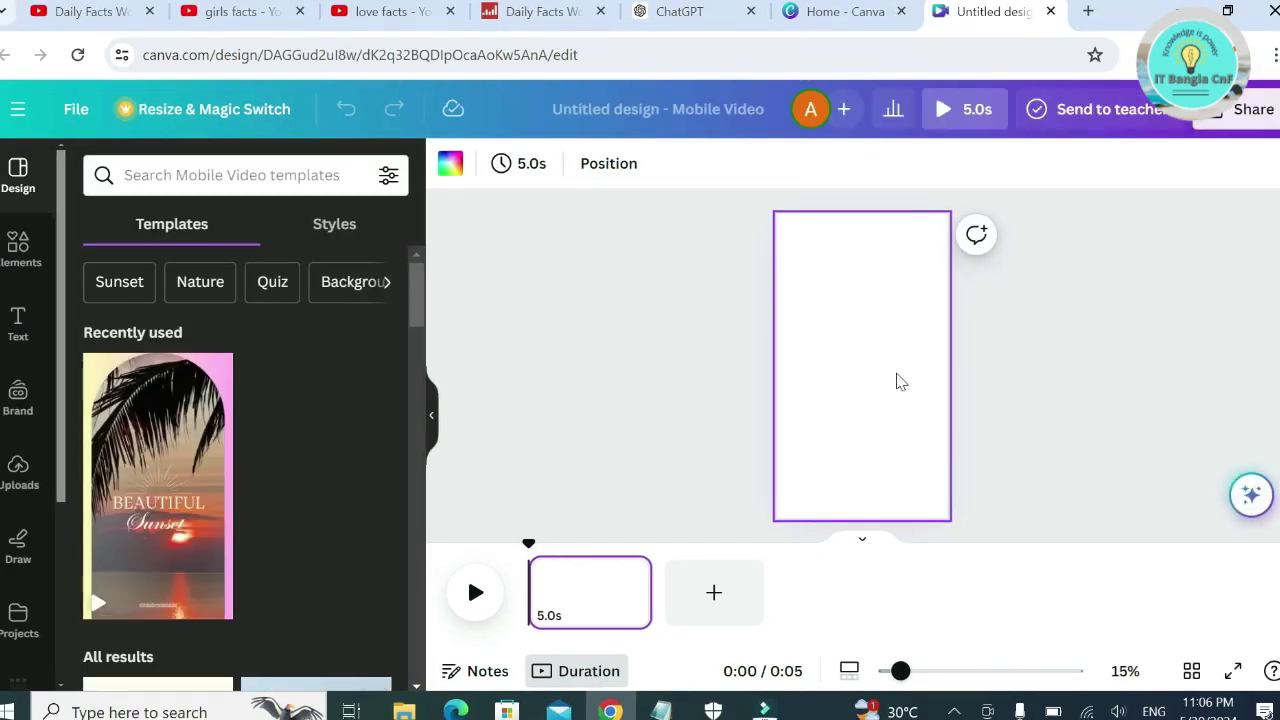
- Open the Videos stock library from Canva's Apps panel
{"action": "scroll", "coordinate": [137, 514], "scroll_direction": "down", "scroll_amount": 3}
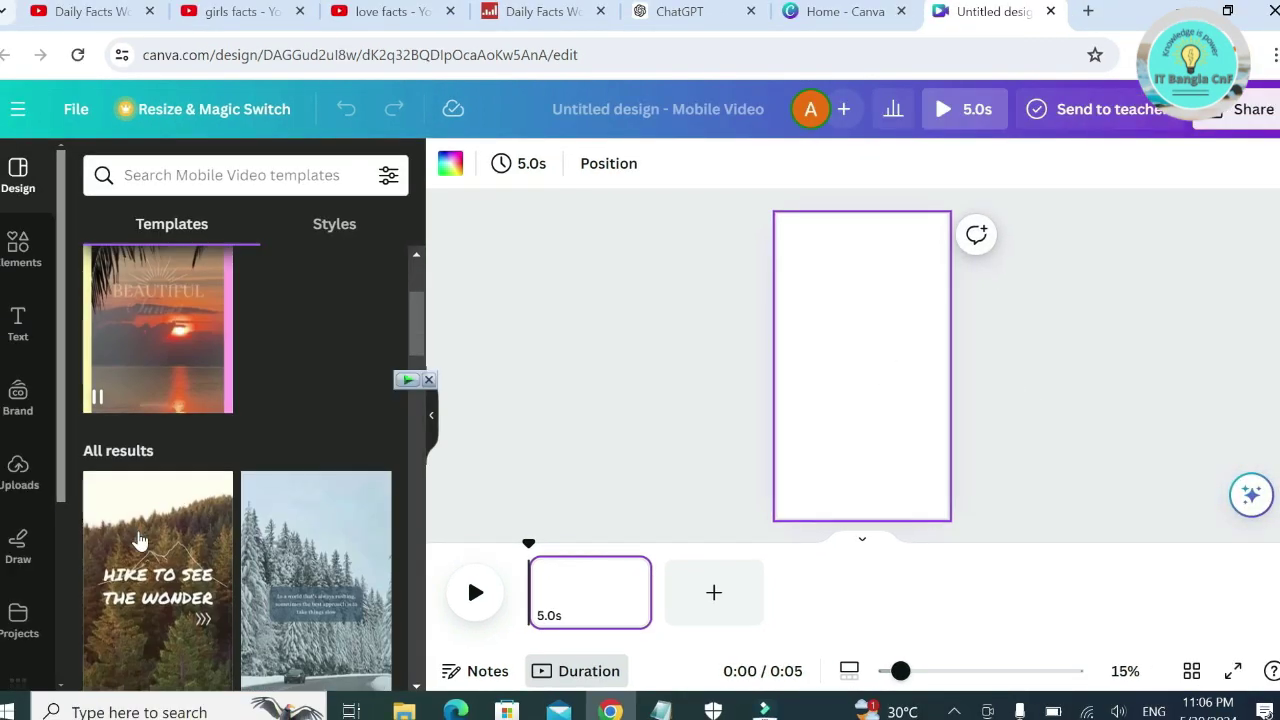
{"action": "scroll", "coordinate": [20, 420], "scroll_direction": "down", "scroll_amount": 3}
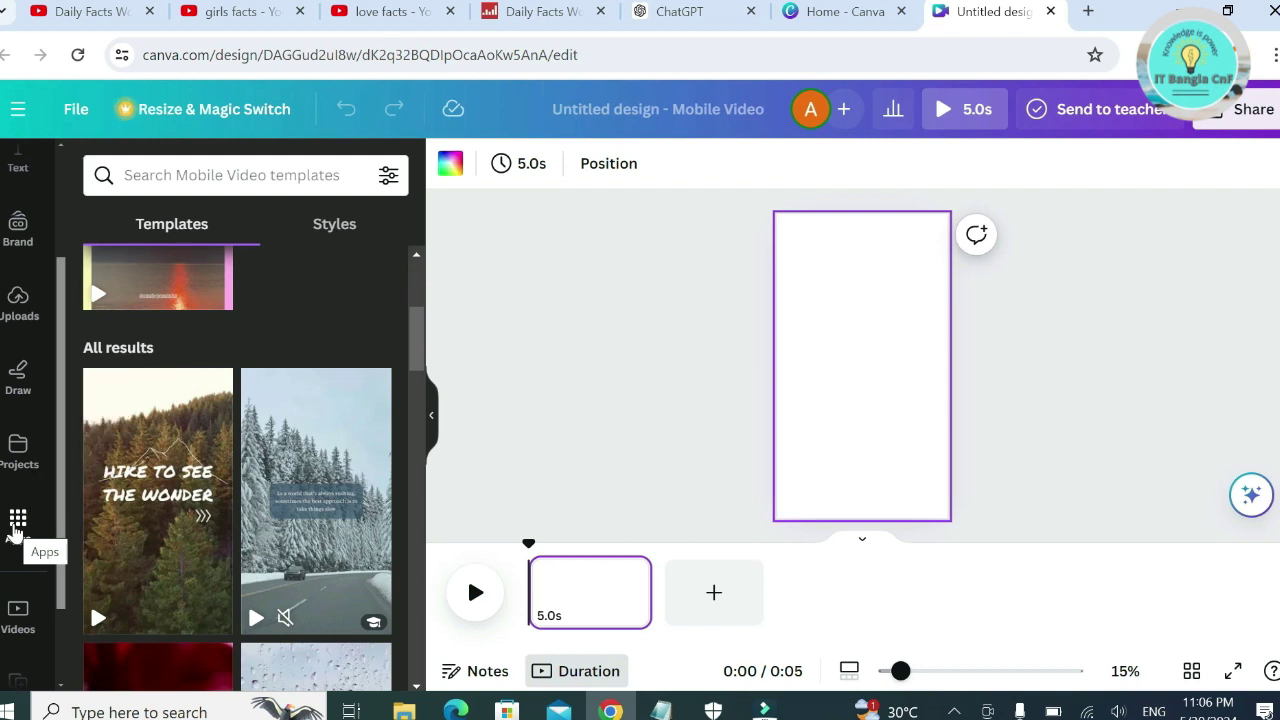
{"action": "left_click", "coordinate": [15, 528]}
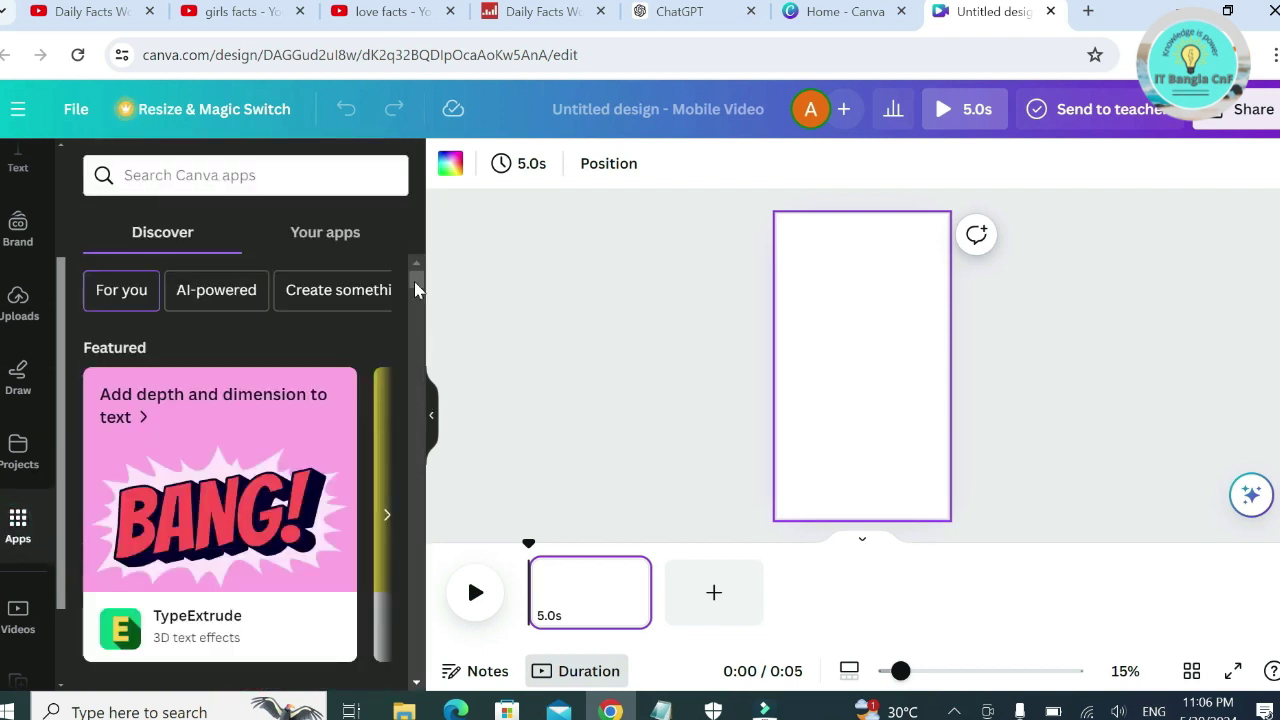
{"action": "scroll", "coordinate": [416, 289], "scroll_direction": "down", "scroll_amount": 5}
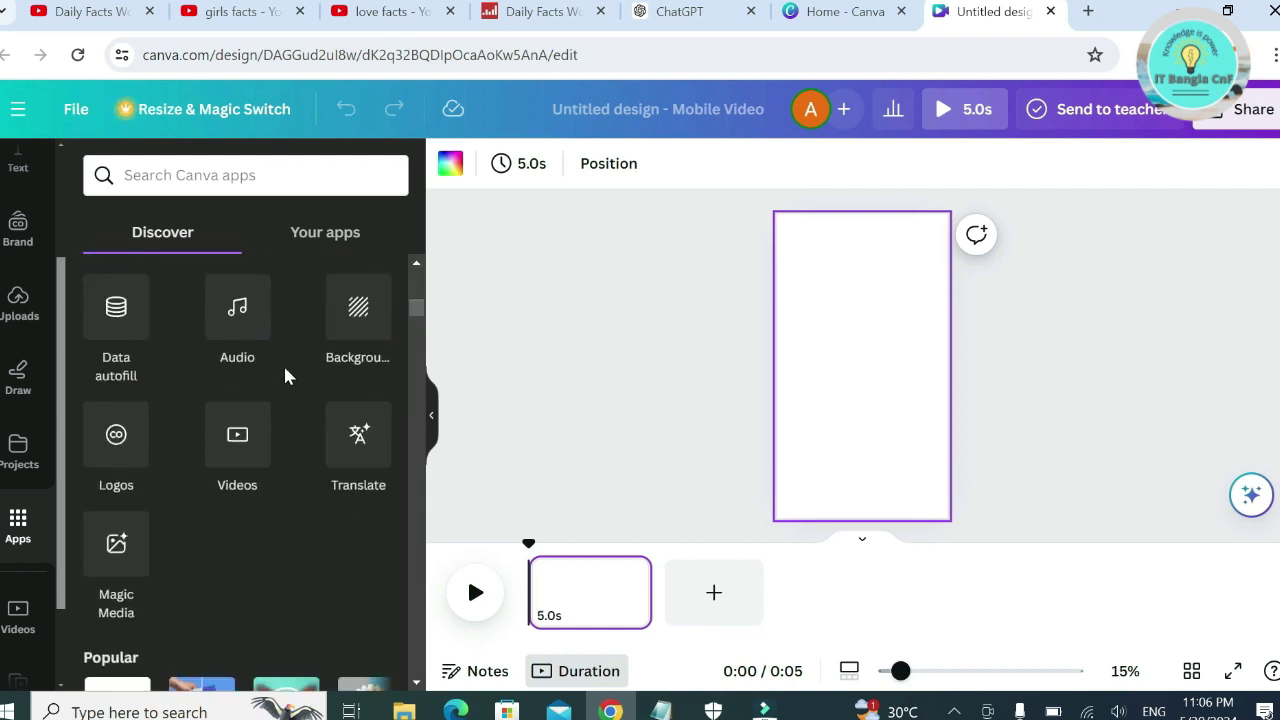
{"action": "left_click", "coordinate": [237, 442]}
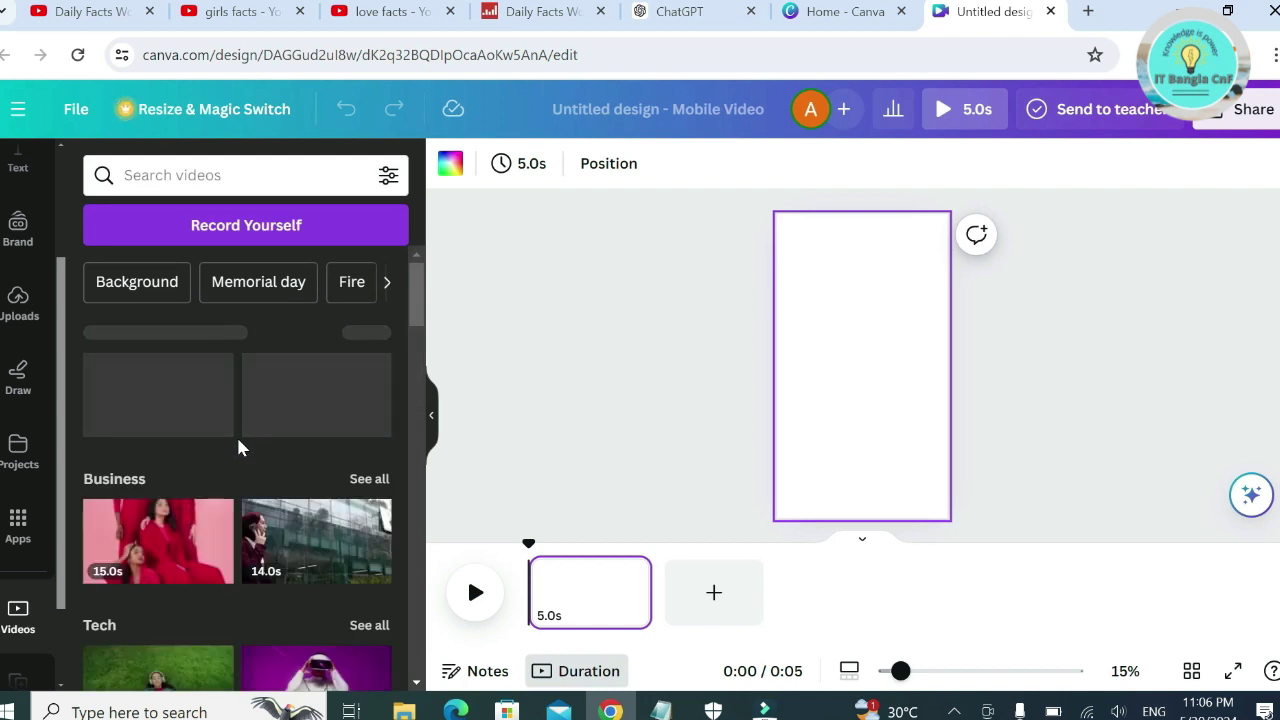
- Search stock videos for 'sunset' and add the 15-second red sunset clip to the page
{"action": "left_click", "coordinate": [163, 175]}
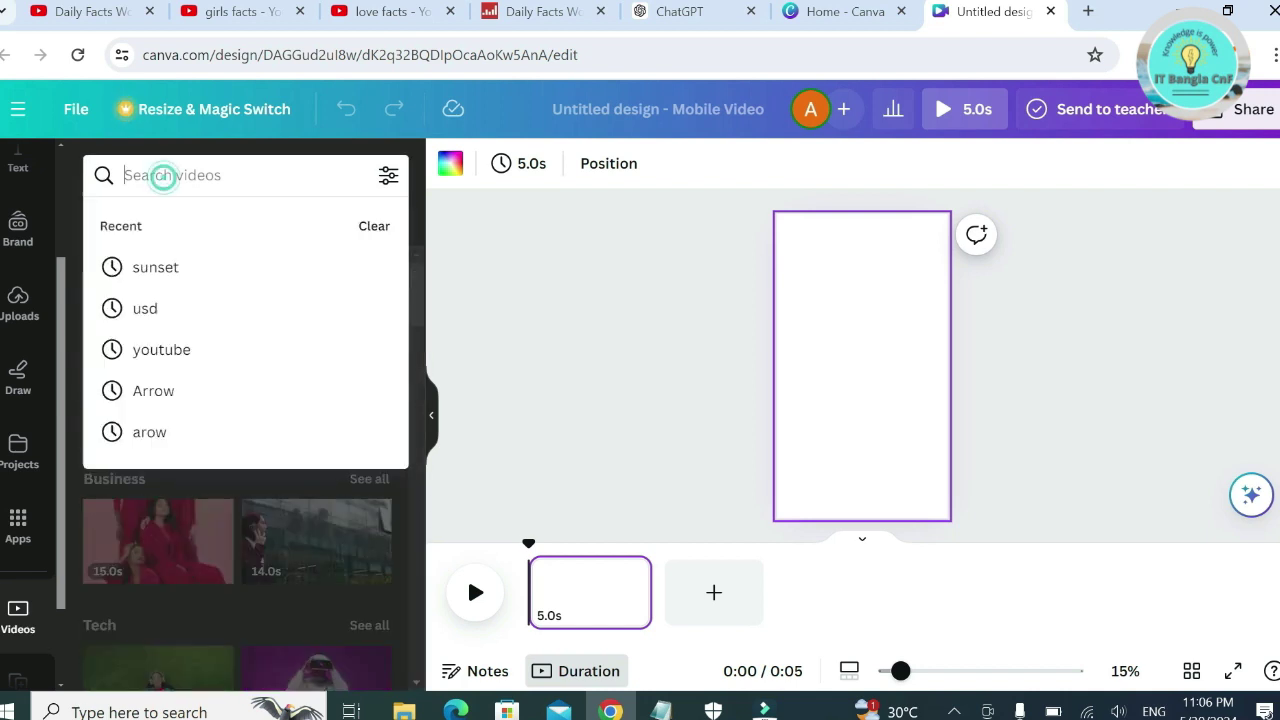
{"action": "type", "text": "sunset"}
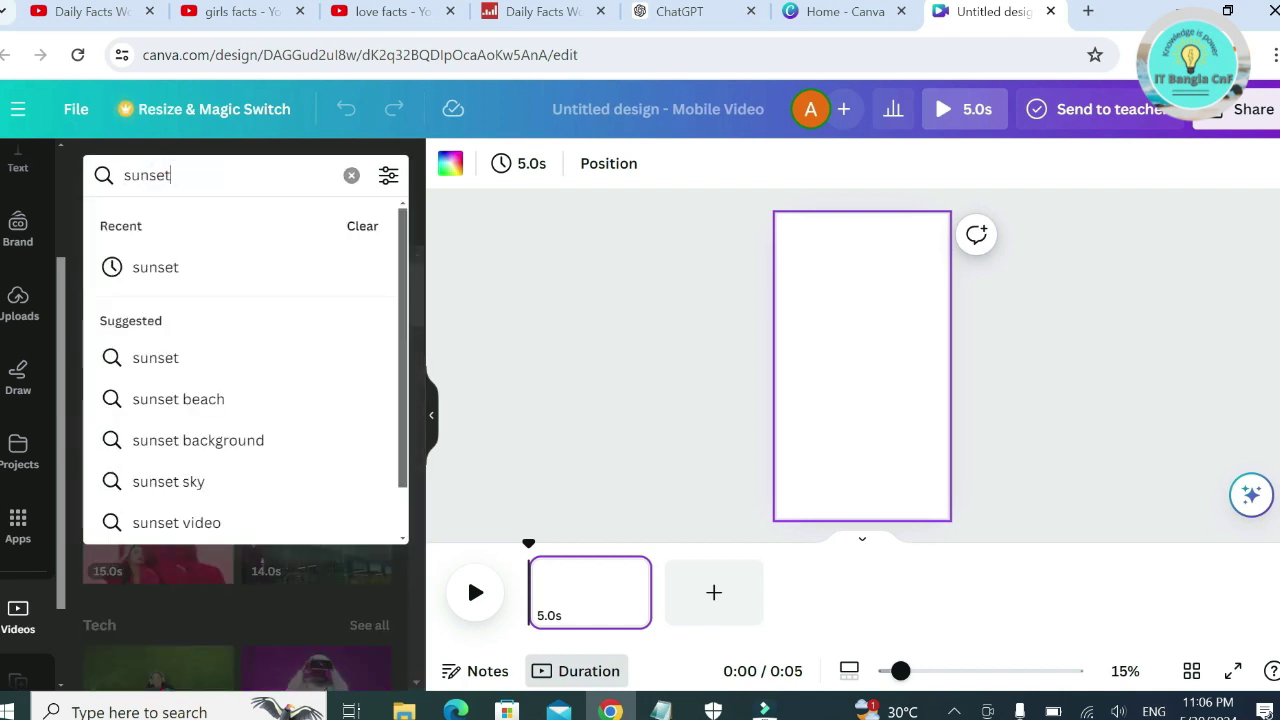
{"action": "key", "text": "Return"}
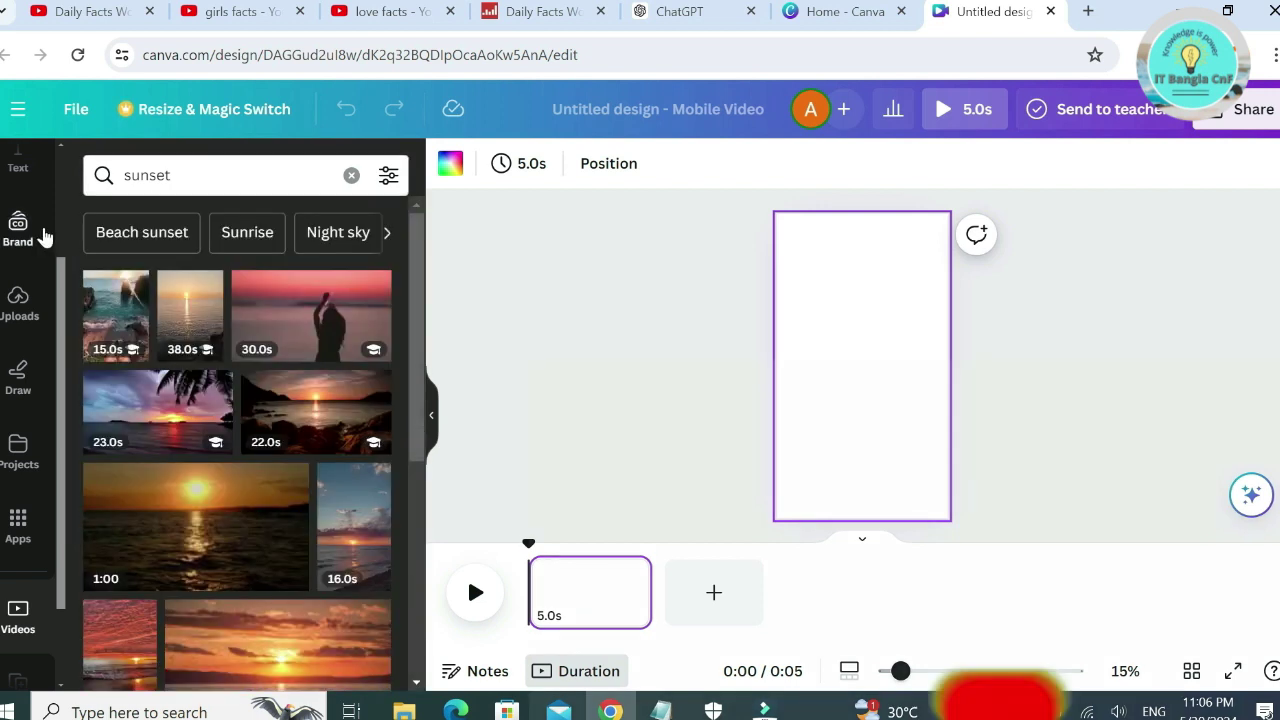
{"action": "scroll", "coordinate": [251, 406], "scroll_direction": "down", "scroll_amount": 10}
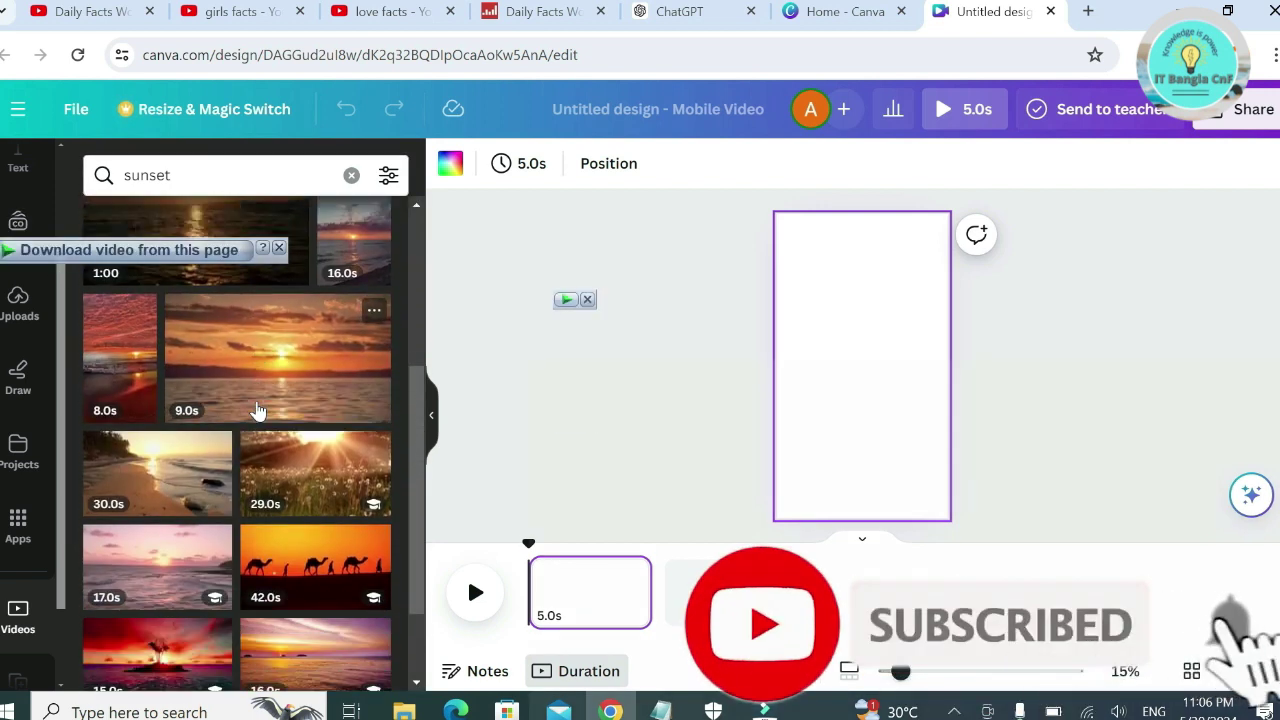
{"action": "scroll", "coordinate": [257, 410], "scroll_direction": "down", "scroll_amount": 10}
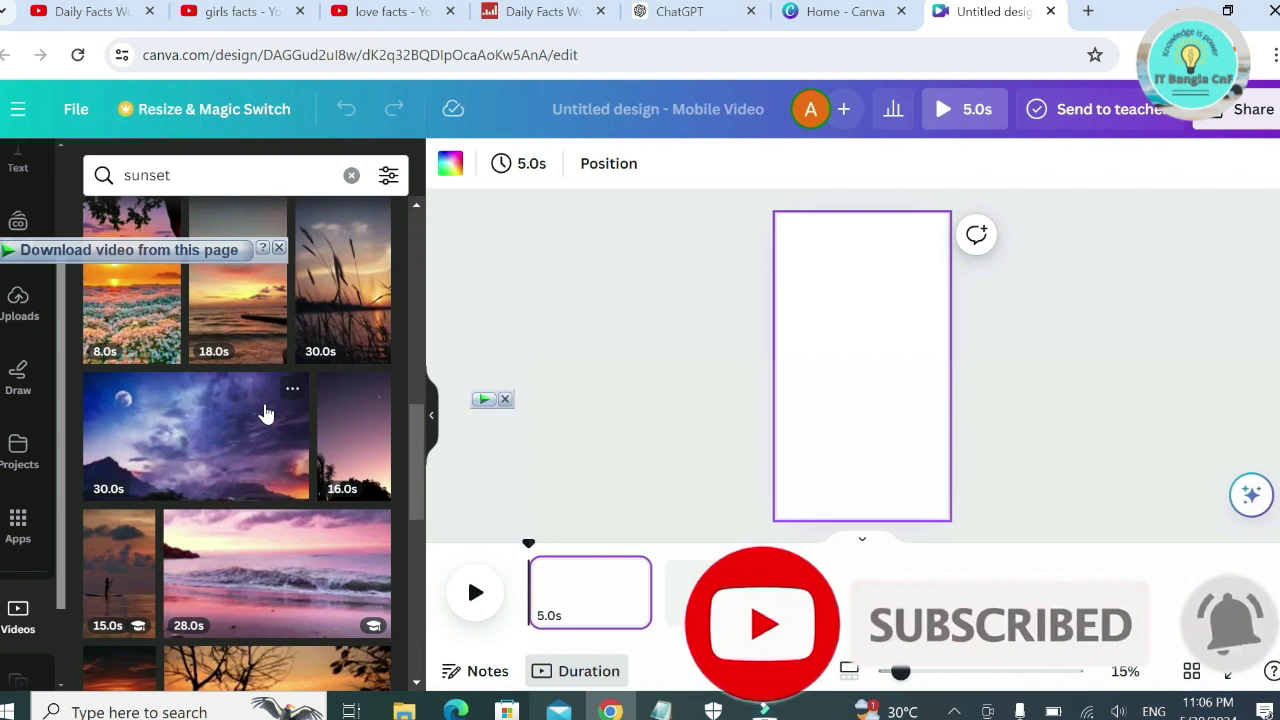
{"action": "scroll", "coordinate": [265, 413], "scroll_direction": "down", "scroll_amount": 10}
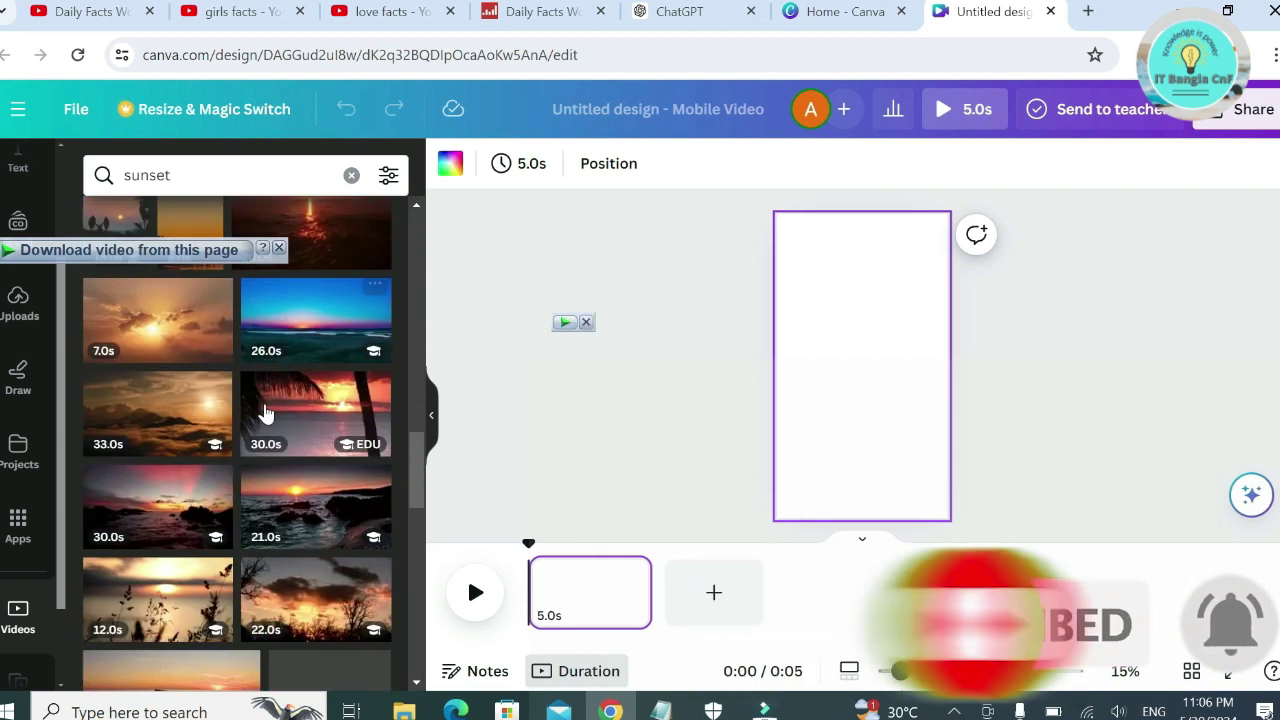
{"action": "scroll", "coordinate": [265, 413], "scroll_direction": "down", "scroll_amount": 8}
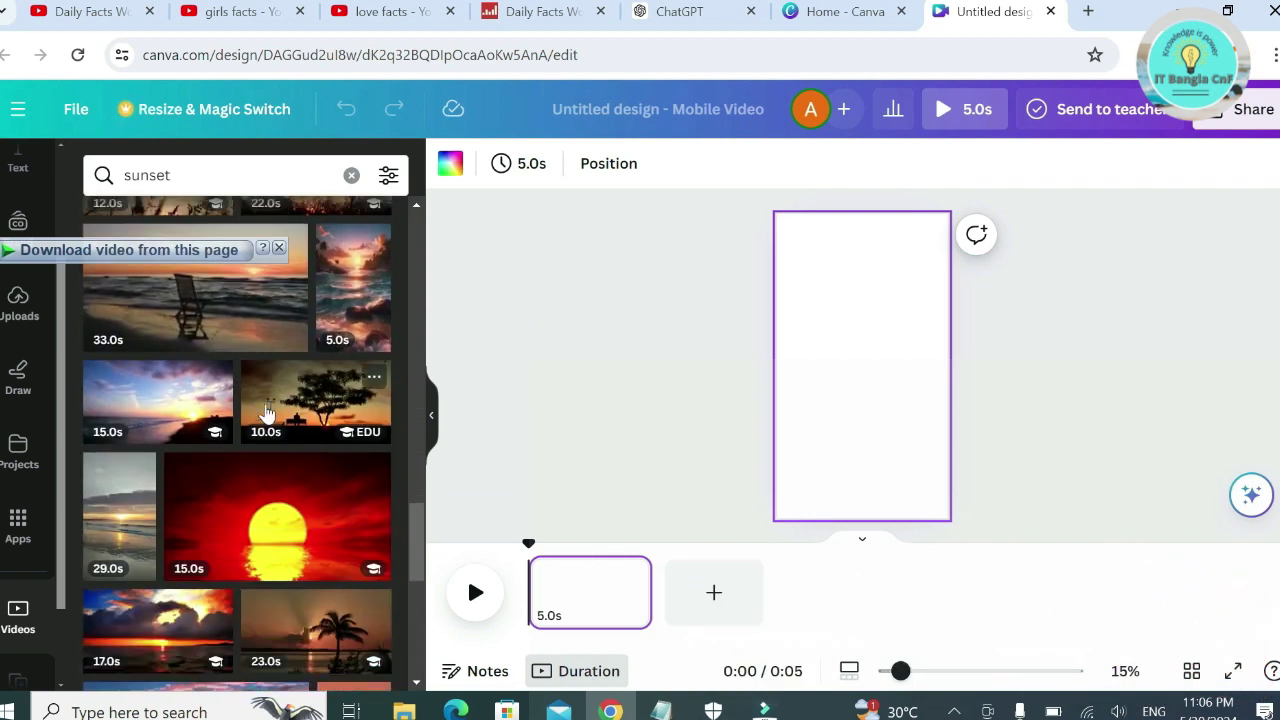
{"action": "scroll", "coordinate": [268, 412], "scroll_direction": "down", "scroll_amount": 2}
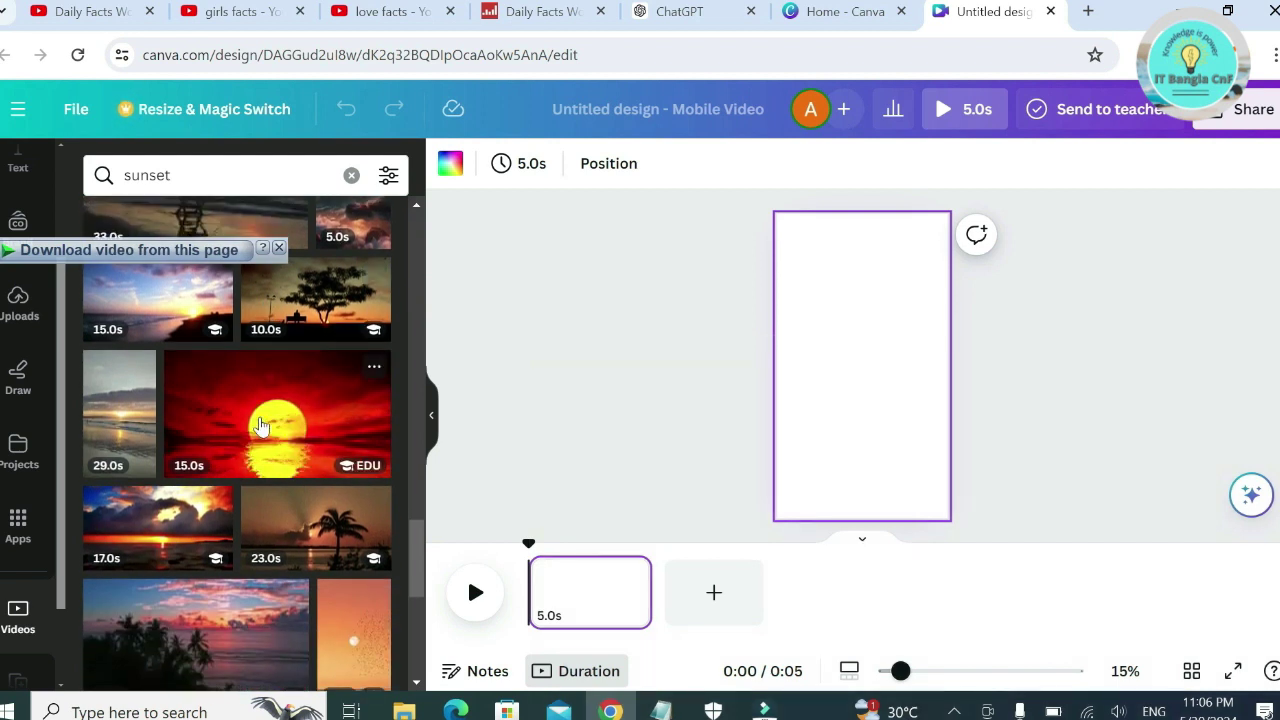
{"action": "left_click", "coordinate": [321, 425]}
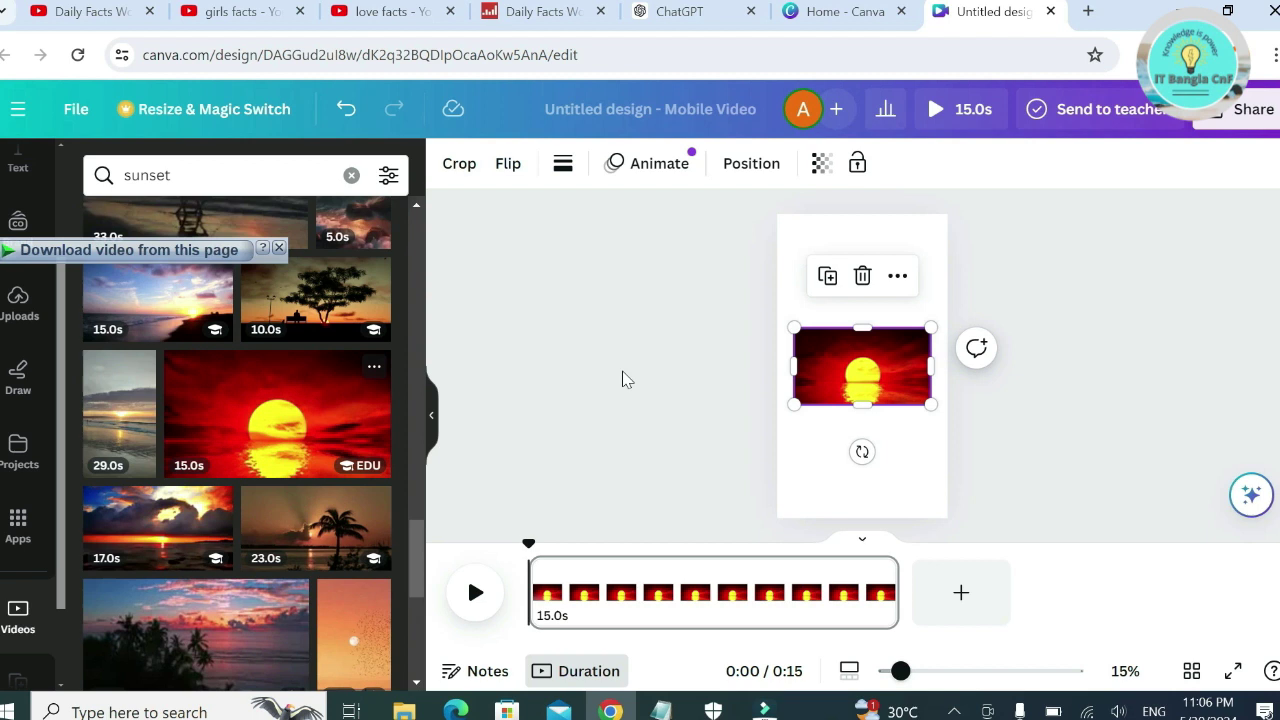
- Stretch the sunset clip over the whole Shorts page, lock it as background, and open Text
{"action": "left_click_drag", "start_coordinate": [868, 386], "coordinate": [938, 328]}
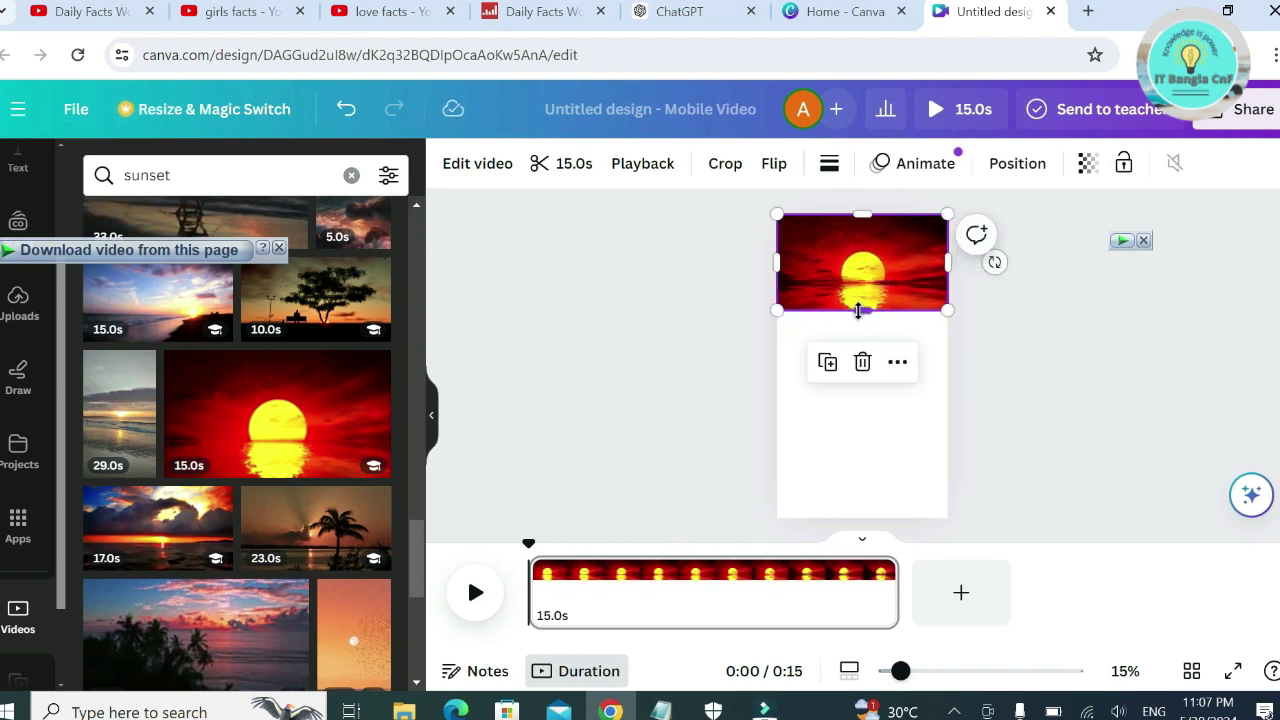
{"action": "left_click_drag", "start_coordinate": [862, 310], "coordinate": [862, 518]}
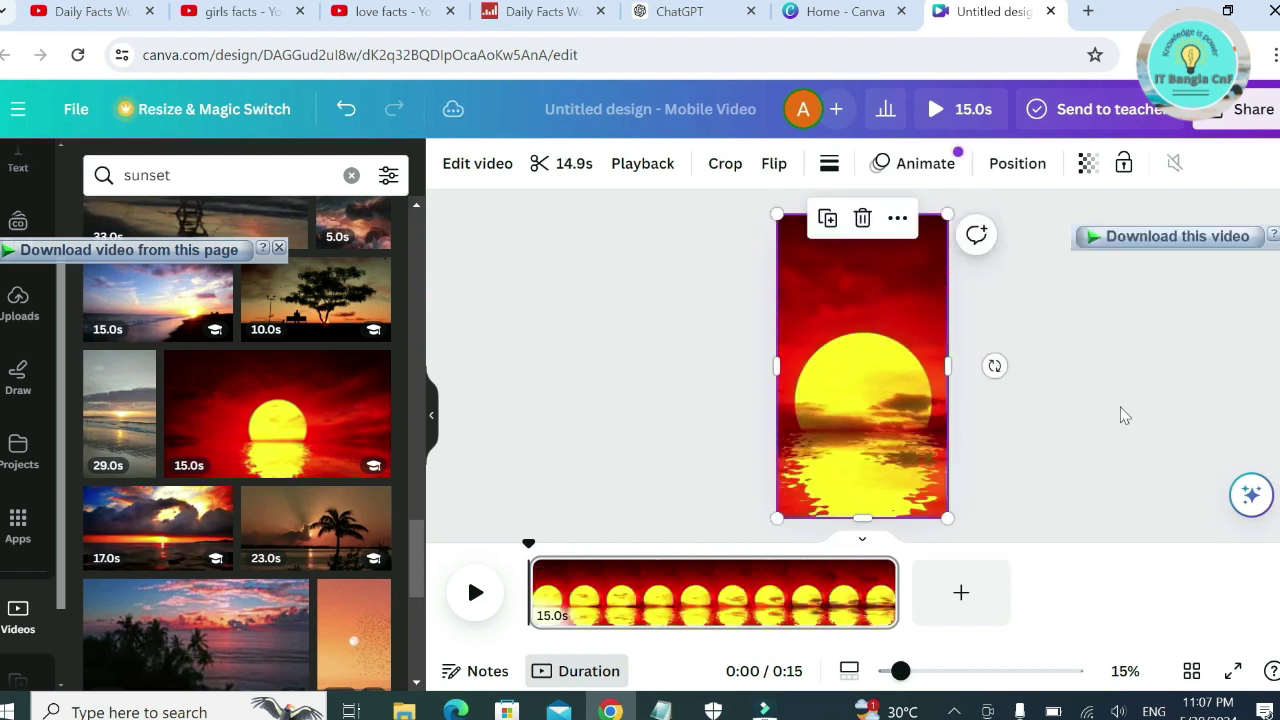
{"action": "left_click", "coordinate": [1123, 163]}
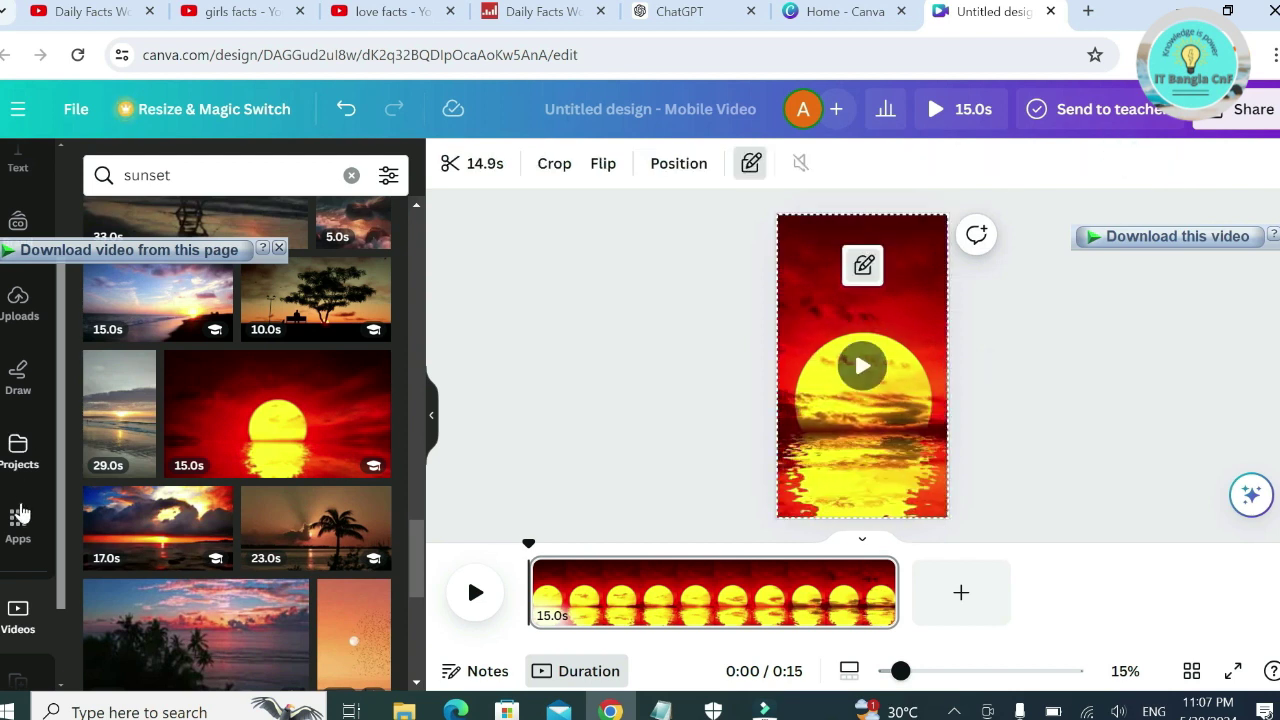
{"action": "scroll", "coordinate": [22, 390], "scroll_direction": "up", "scroll_amount": 2}
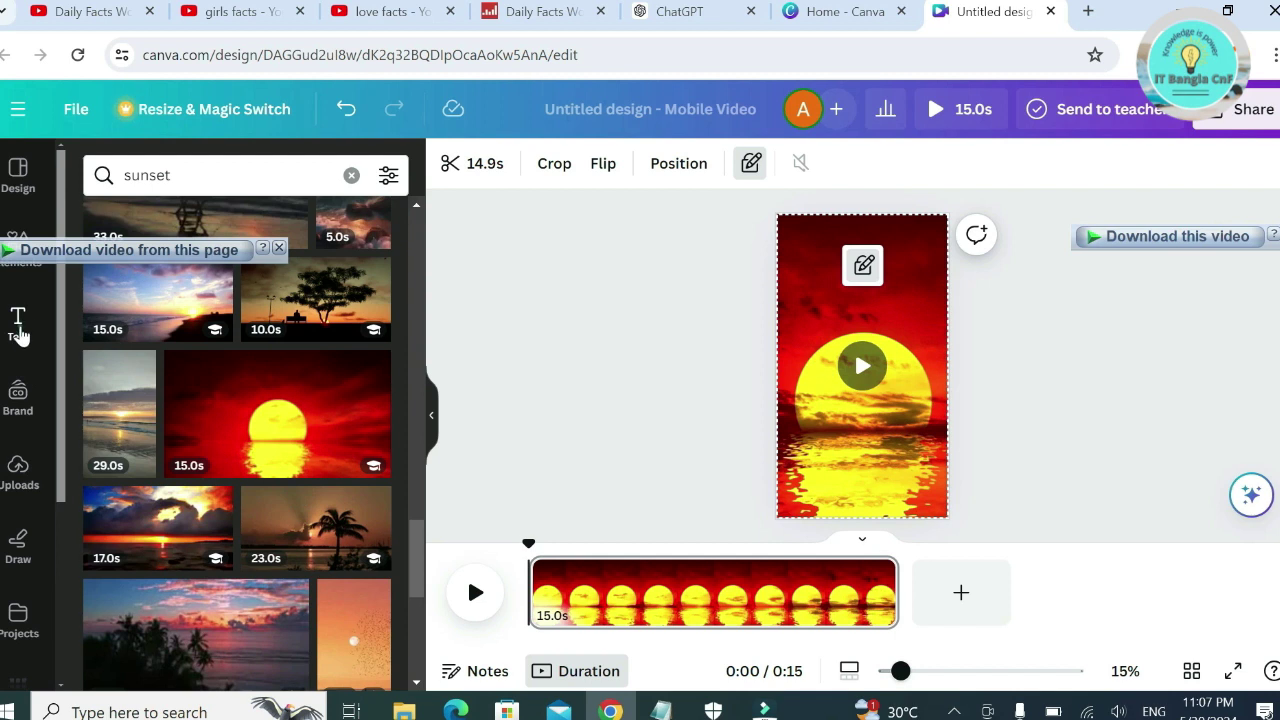
{"action": "left_click", "coordinate": [19, 325]}
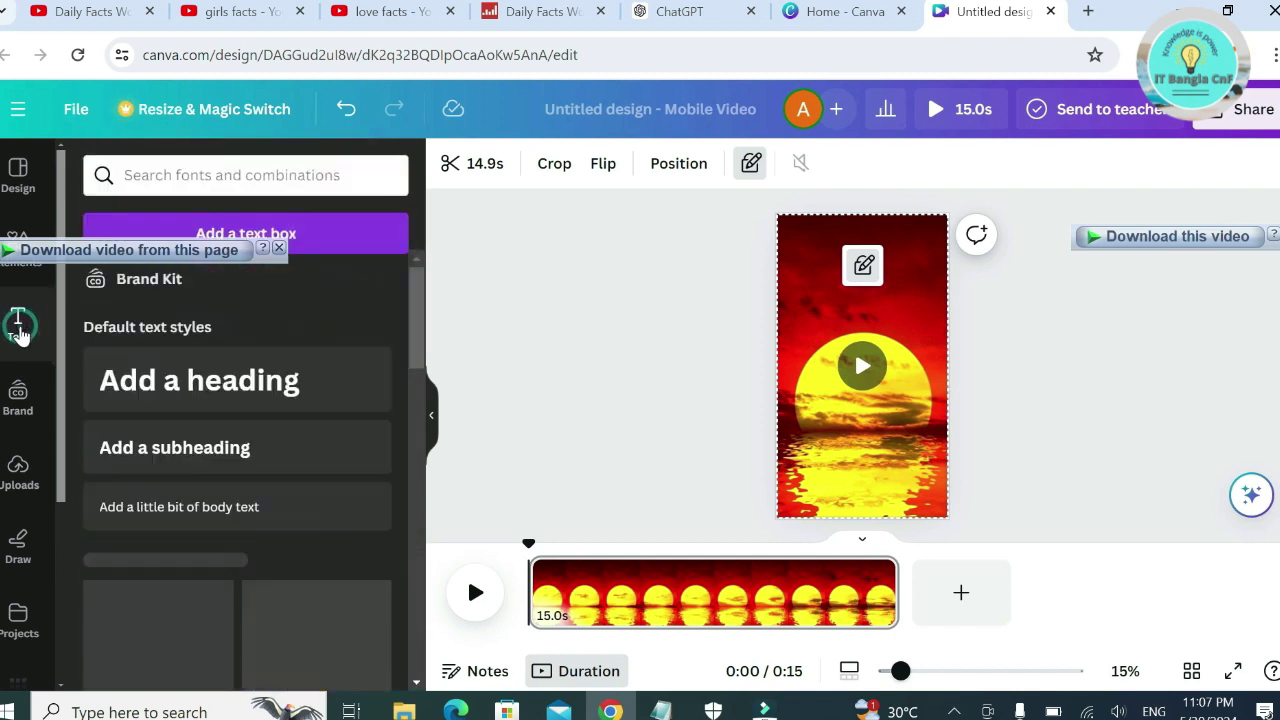
- Add a 'Topic' heading and move it to the top of the video
{"action": "left_click", "coordinate": [145, 378]}
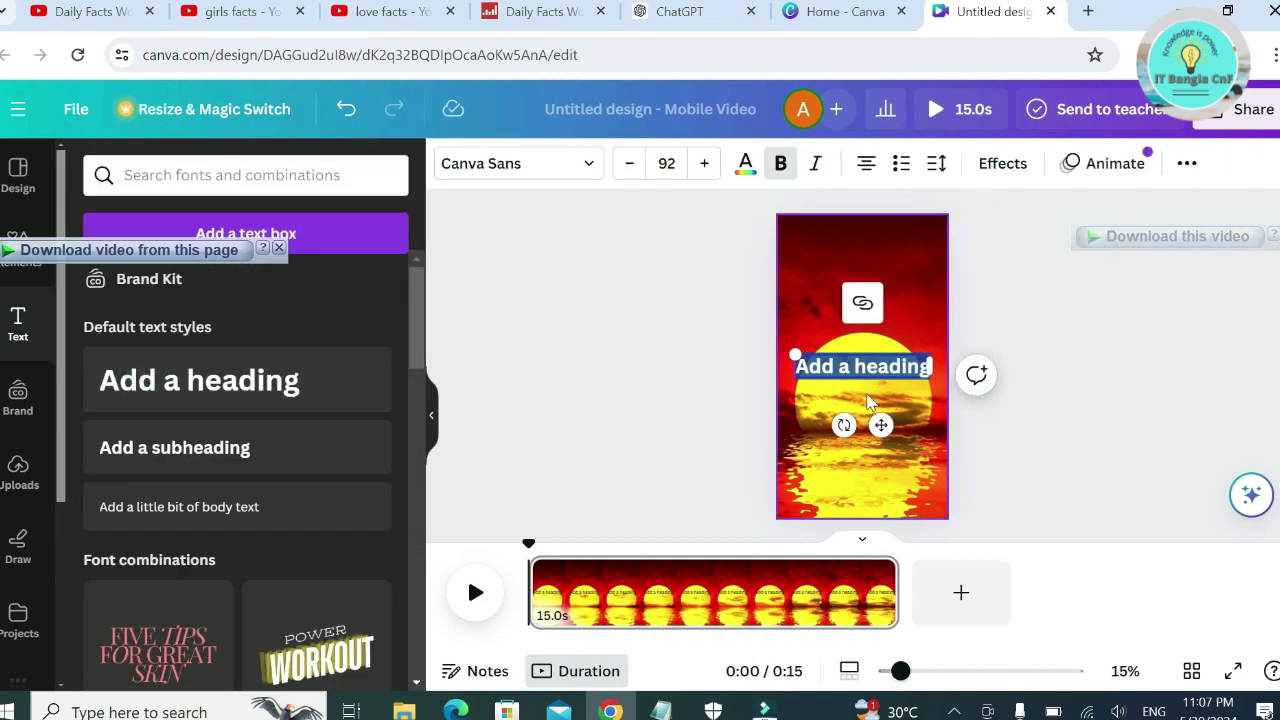
{"action": "type", "text": "Topic"}
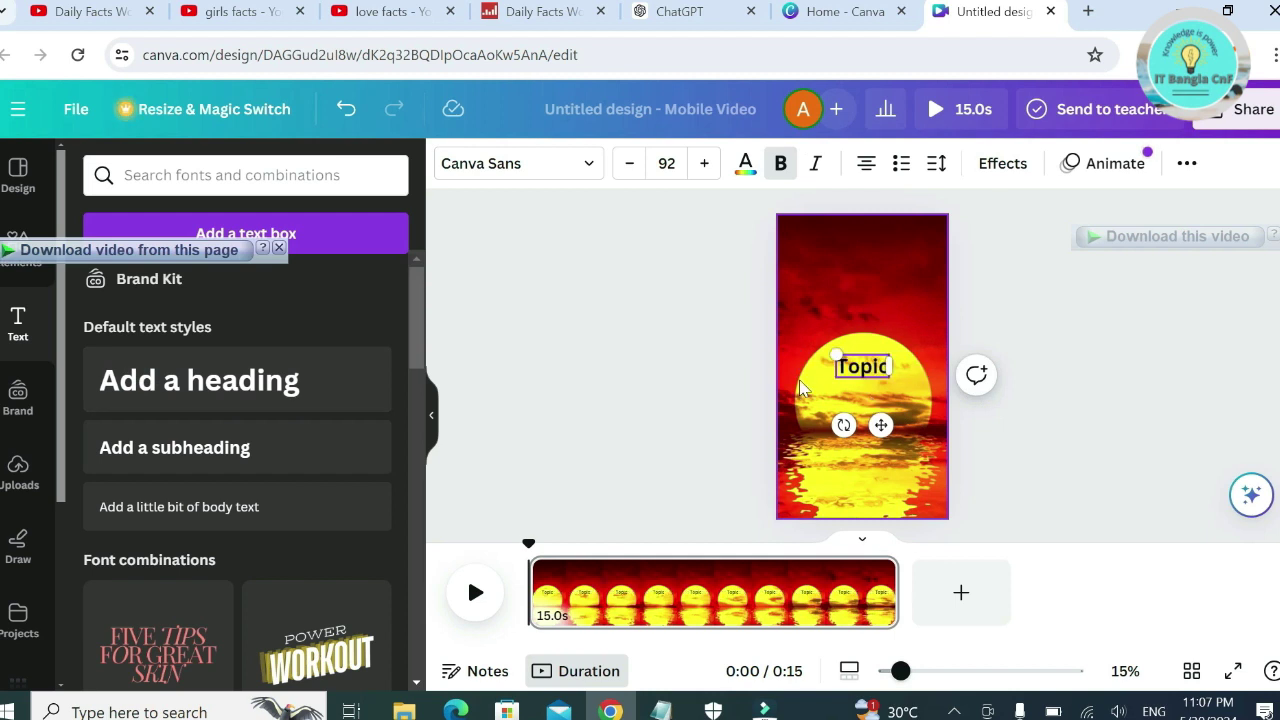
{"action": "left_click_drag", "start_coordinate": [880, 425], "coordinate": [872, 322]}
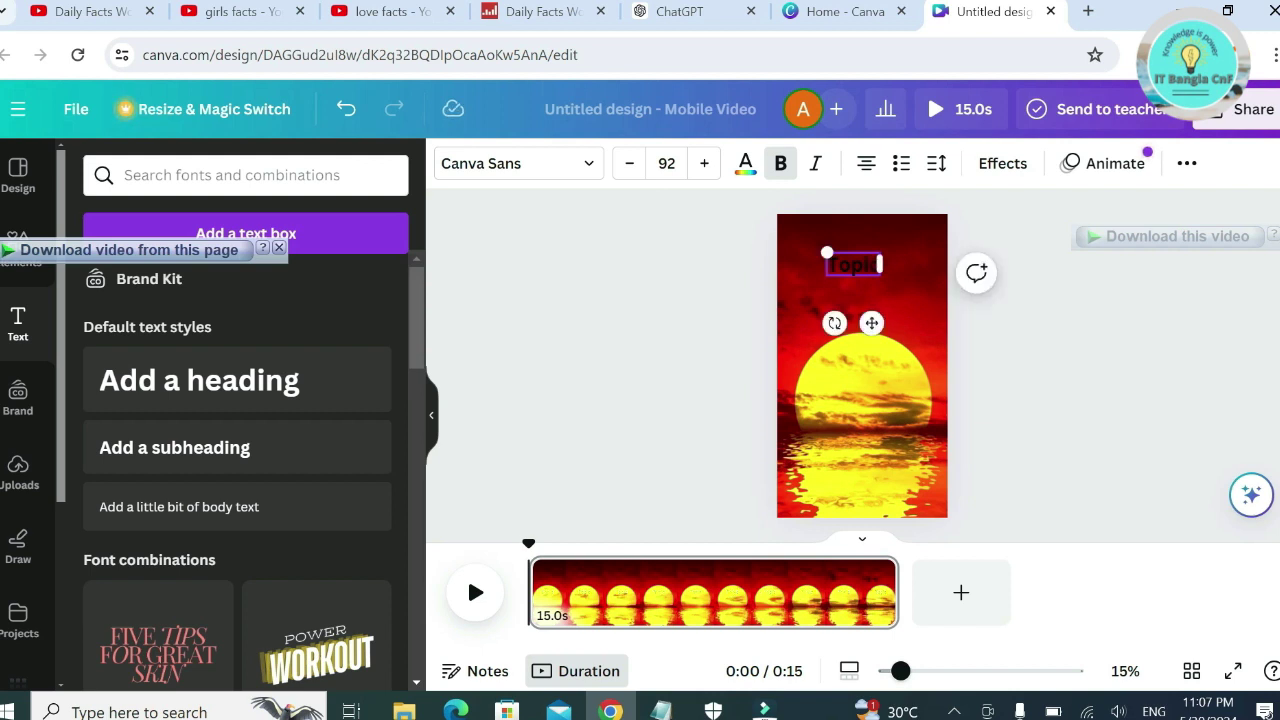
- Make the Topic text white with the dark Background effect
{"action": "left_click_drag", "start_coordinate": [826, 264], "coordinate": [882, 264]}
{"action": "left_click", "coordinate": [746, 166]}
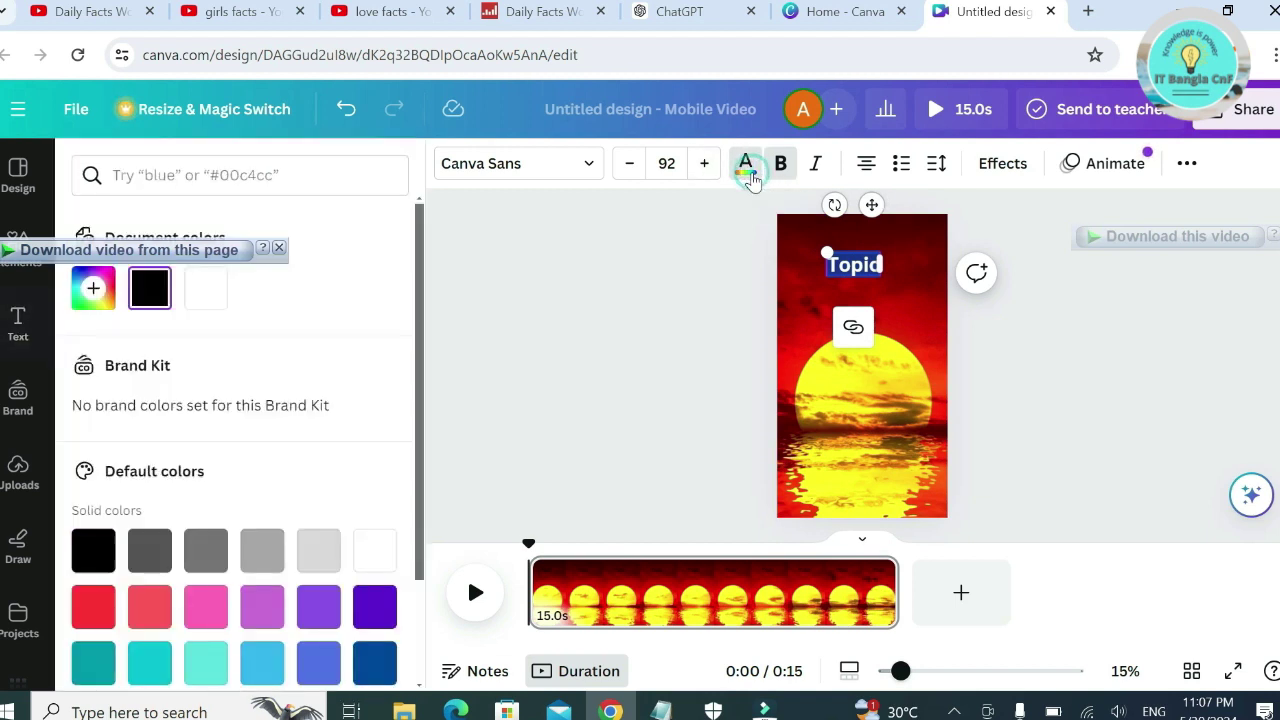
{"action": "left_click", "coordinate": [202, 295]}
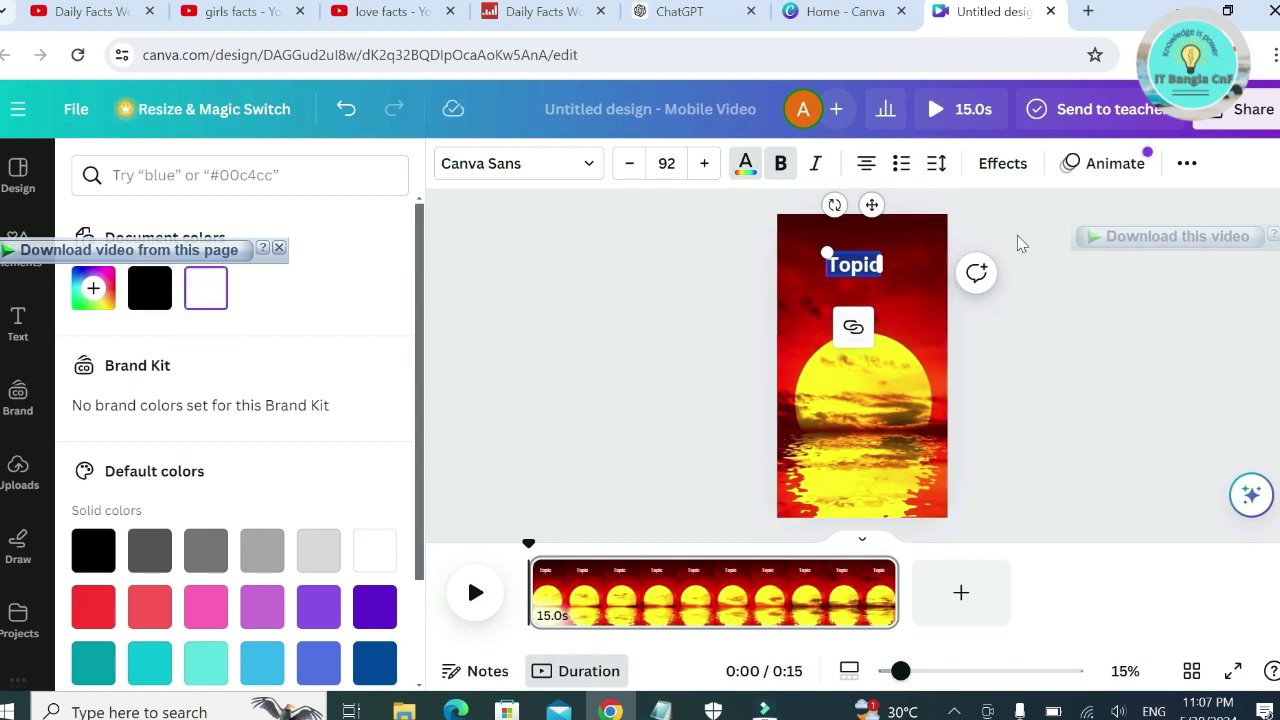
{"action": "left_click", "coordinate": [1003, 166]}
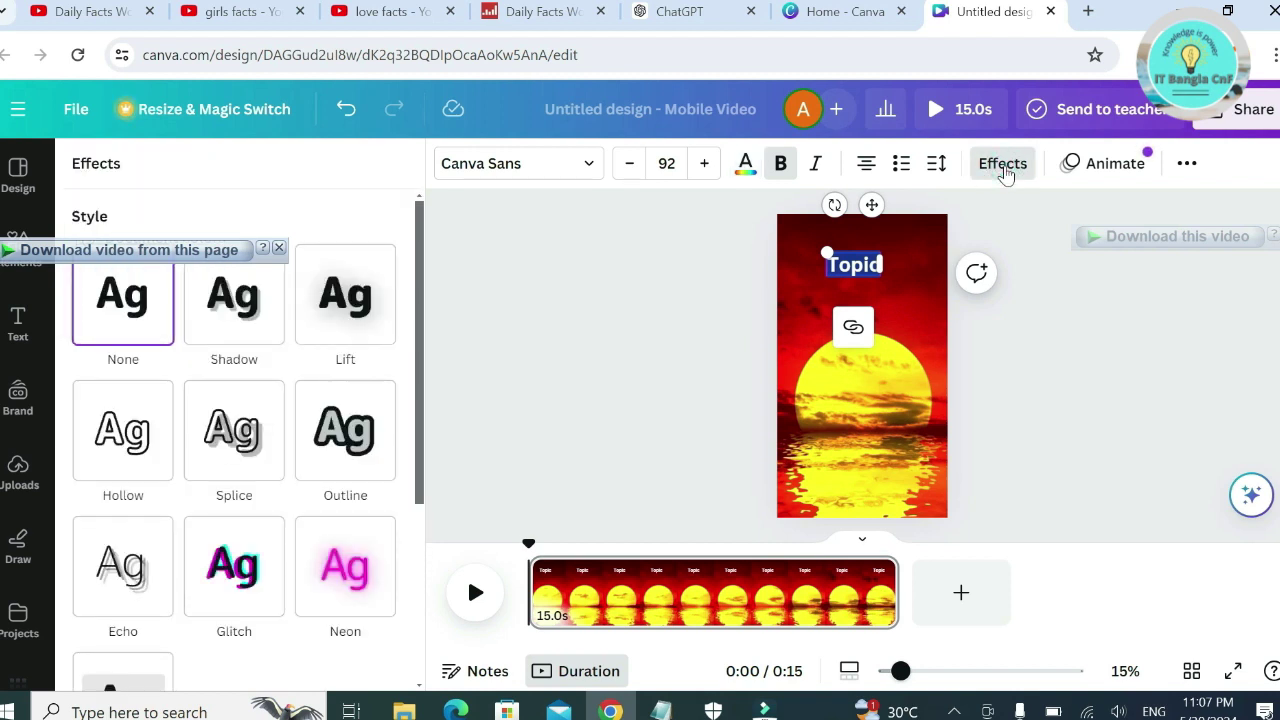
{"action": "scroll", "coordinate": [200, 505], "scroll_direction": "down", "scroll_amount": 2}
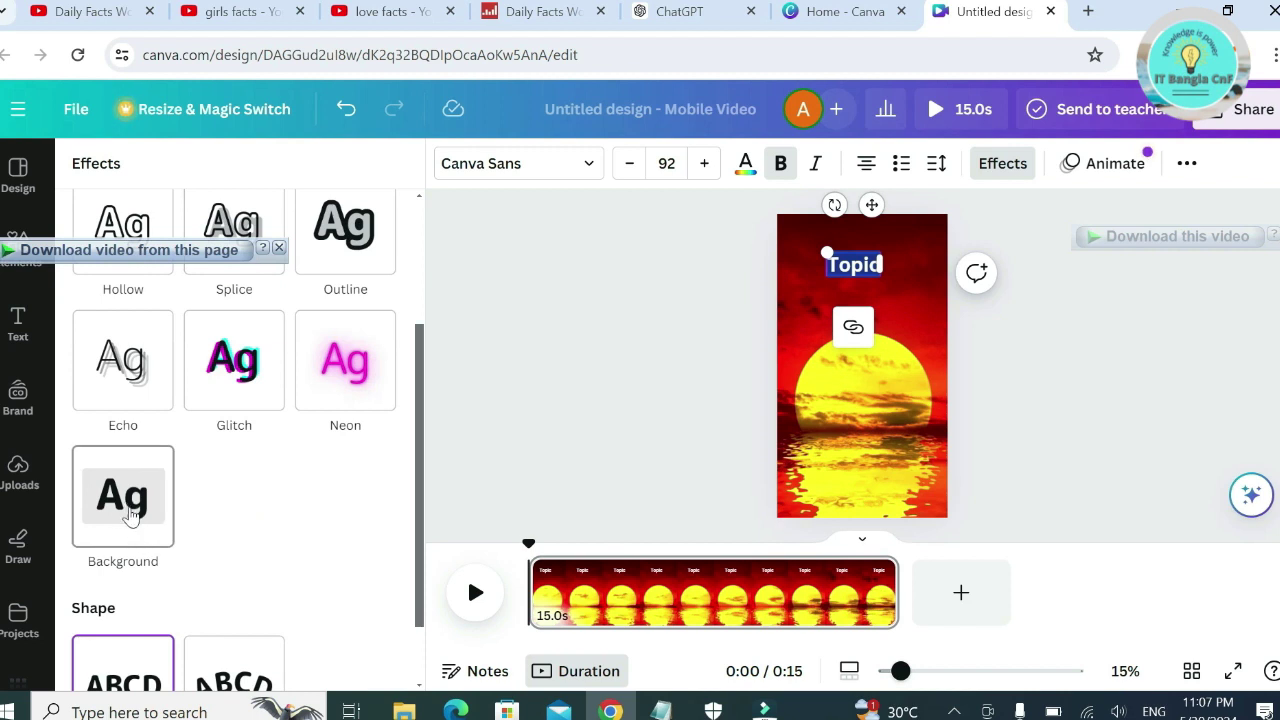
{"action": "left_click", "coordinate": [131, 513]}
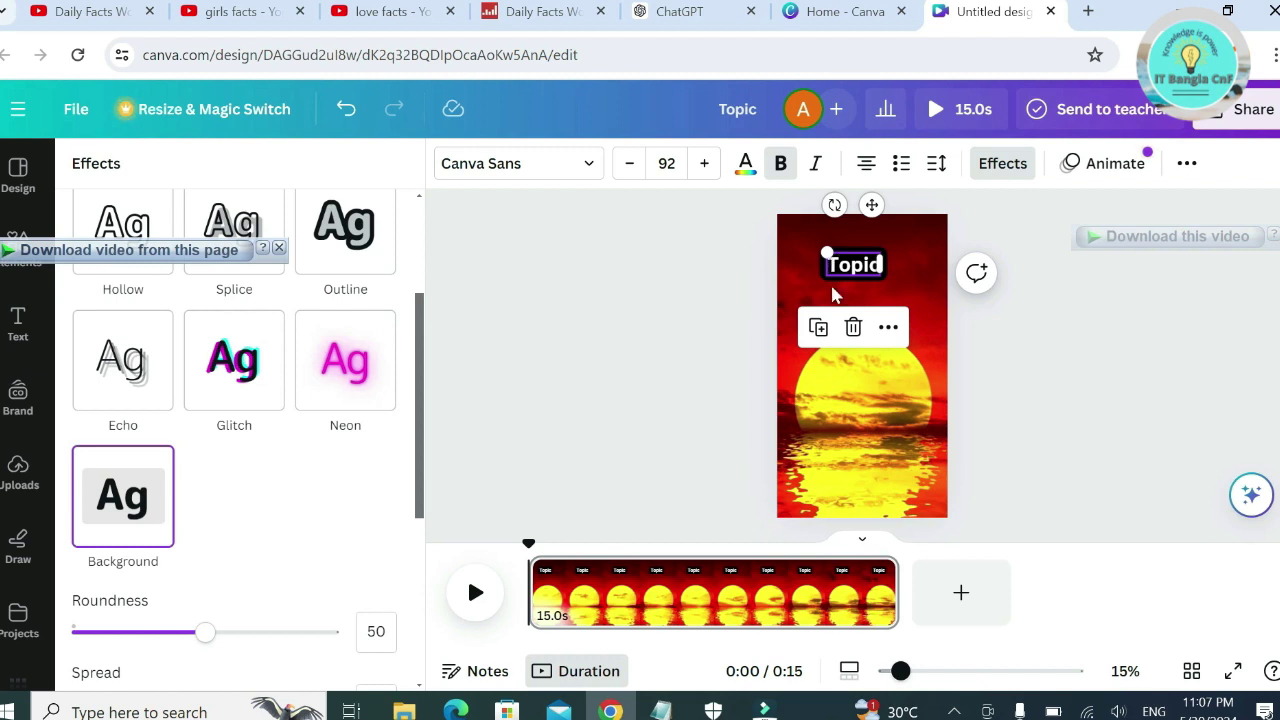
- Duplicate the Topic heading below itself and retype the copy as 'Part 1'
{"action": "left_click", "coordinate": [819, 333]}
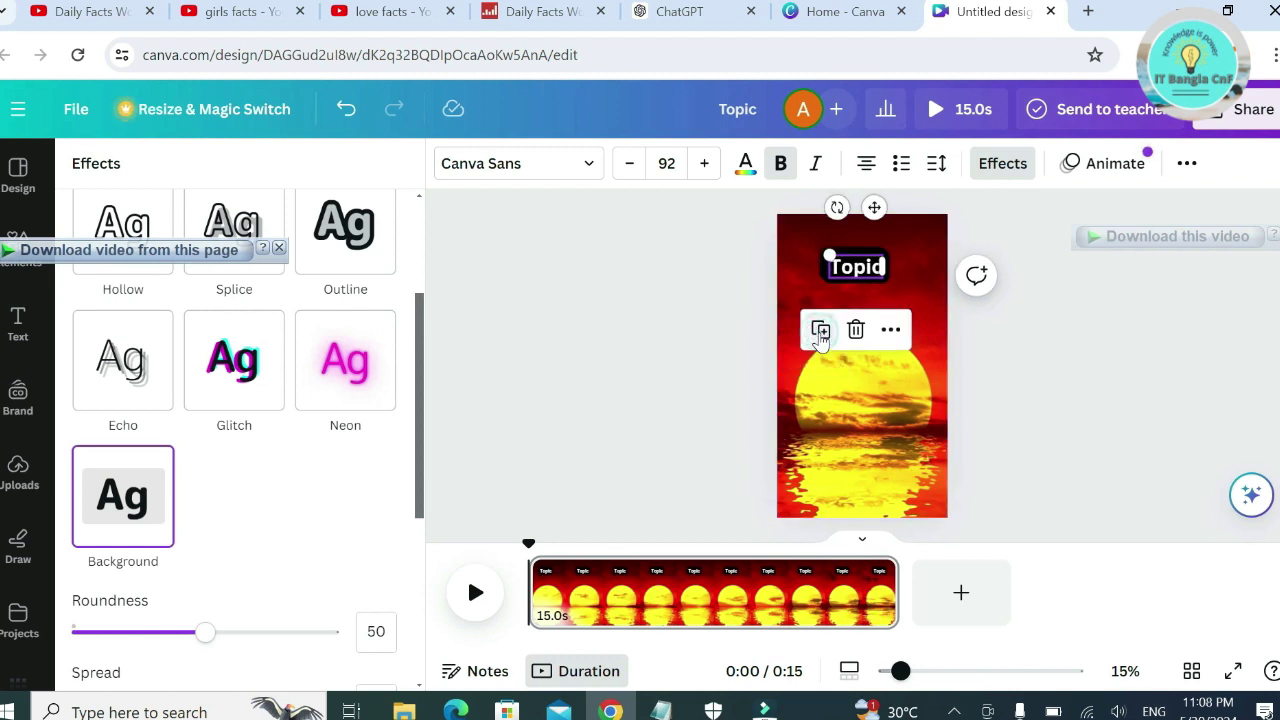
{"action": "left_click_drag", "start_coordinate": [852, 270], "coordinate": [863, 331]}
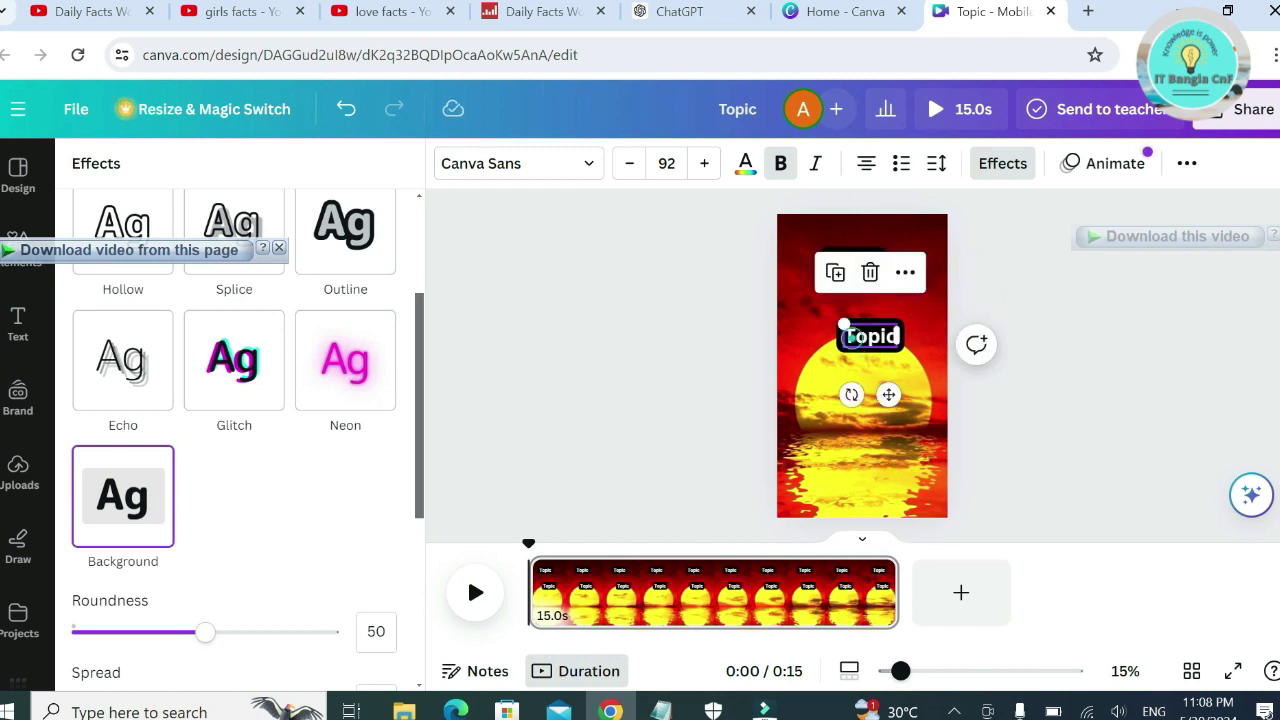
{"action": "left_click", "coordinate": [845, 330]}
{"action": "type", "text": "Part"}
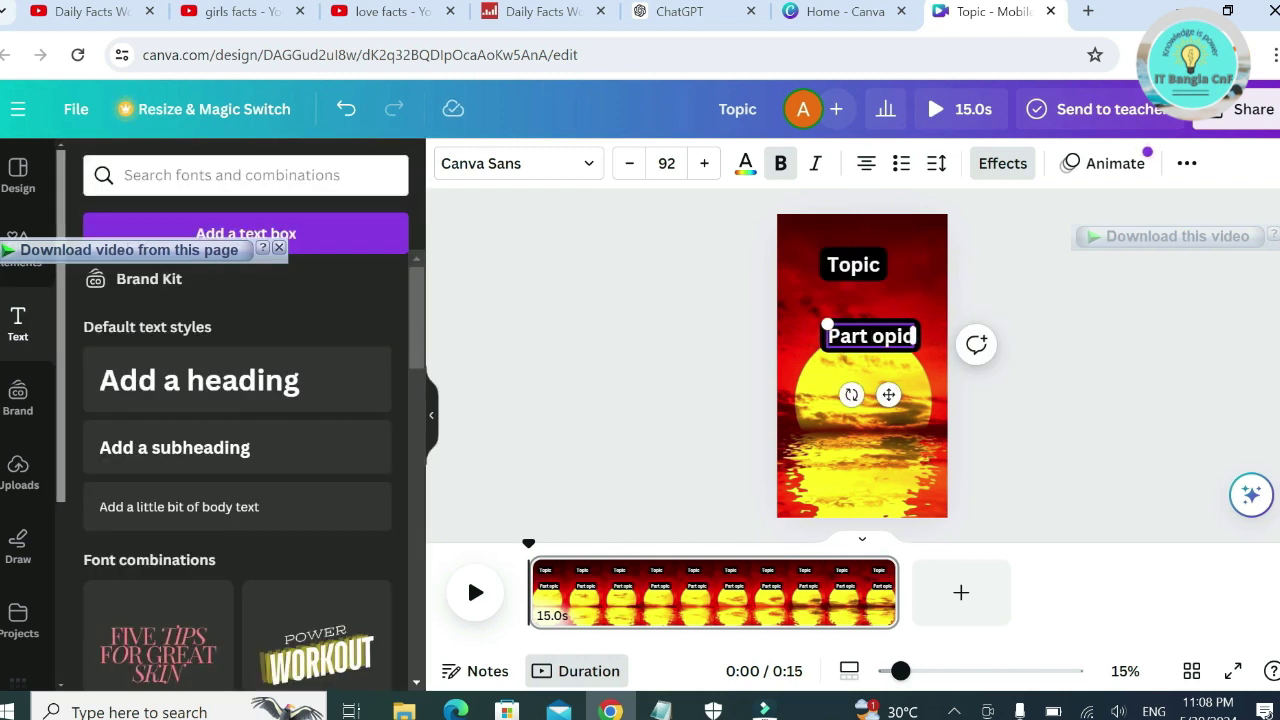
{"action": "key", "text": "Delete"}
{"action": "key", "text": "Delete"}
{"action": "key", "text": "Delete"}
{"action": "key", "text": "Delete"}
{"action": "type", "text": "1"}
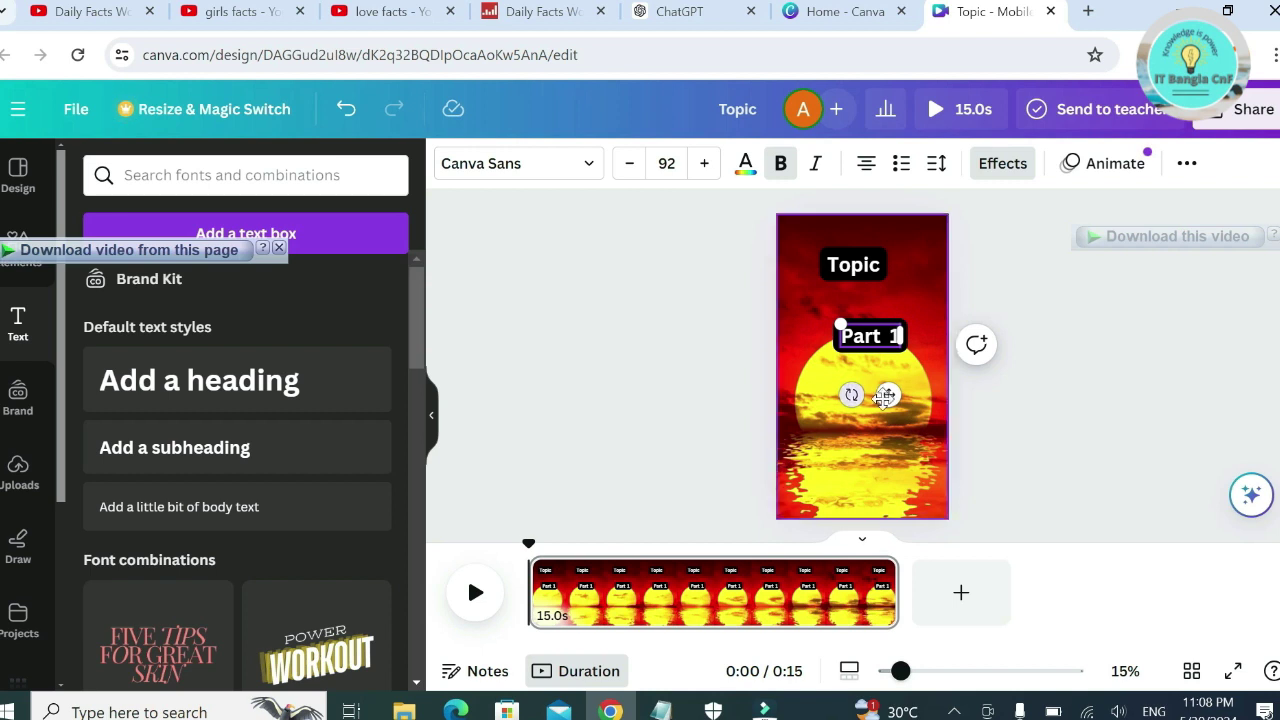
- Replace Part 1's background effect with a black Outline of thickness 101
{"action": "left_click", "coordinate": [996, 170]}
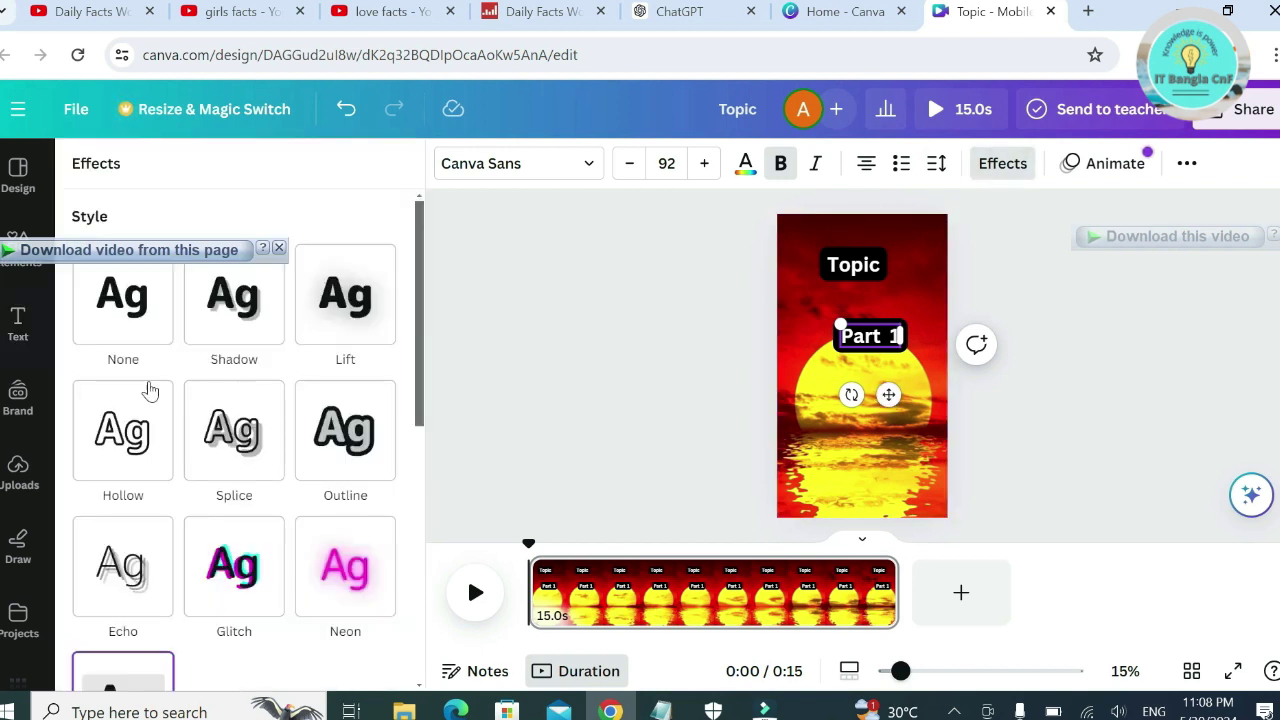
{"action": "left_click", "coordinate": [112, 308]}
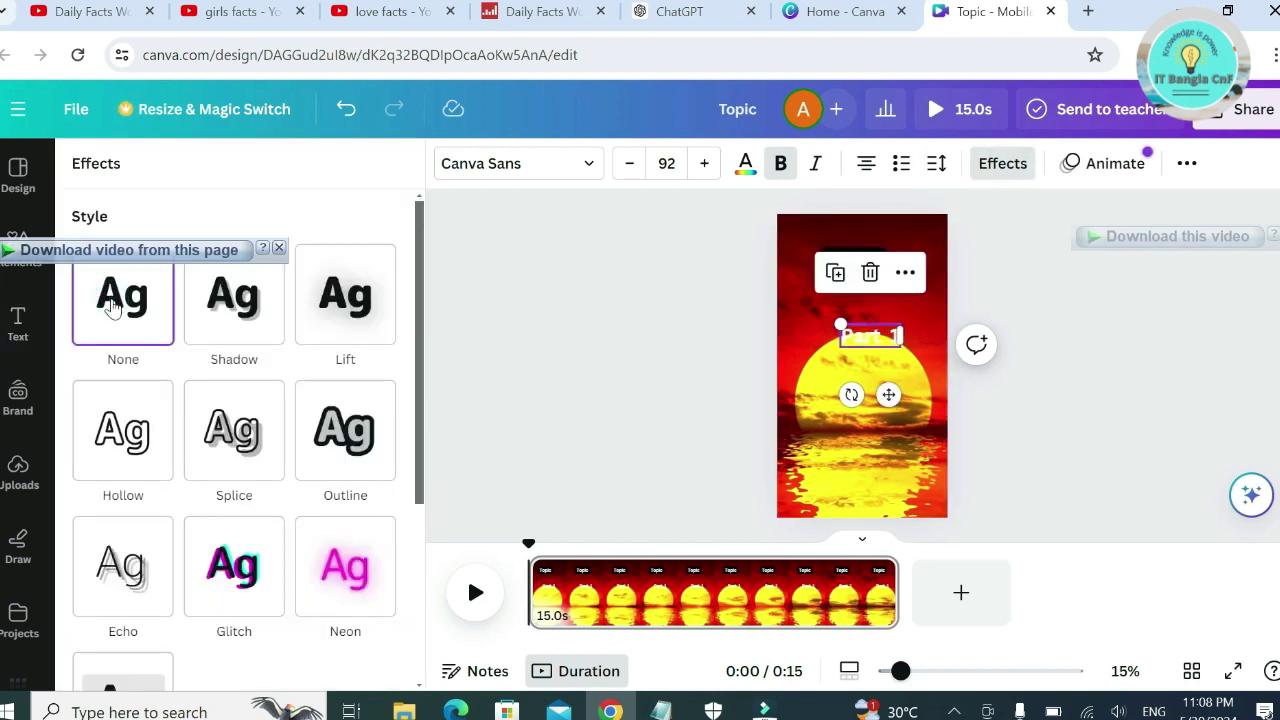
{"action": "left_click", "coordinate": [350, 444]}
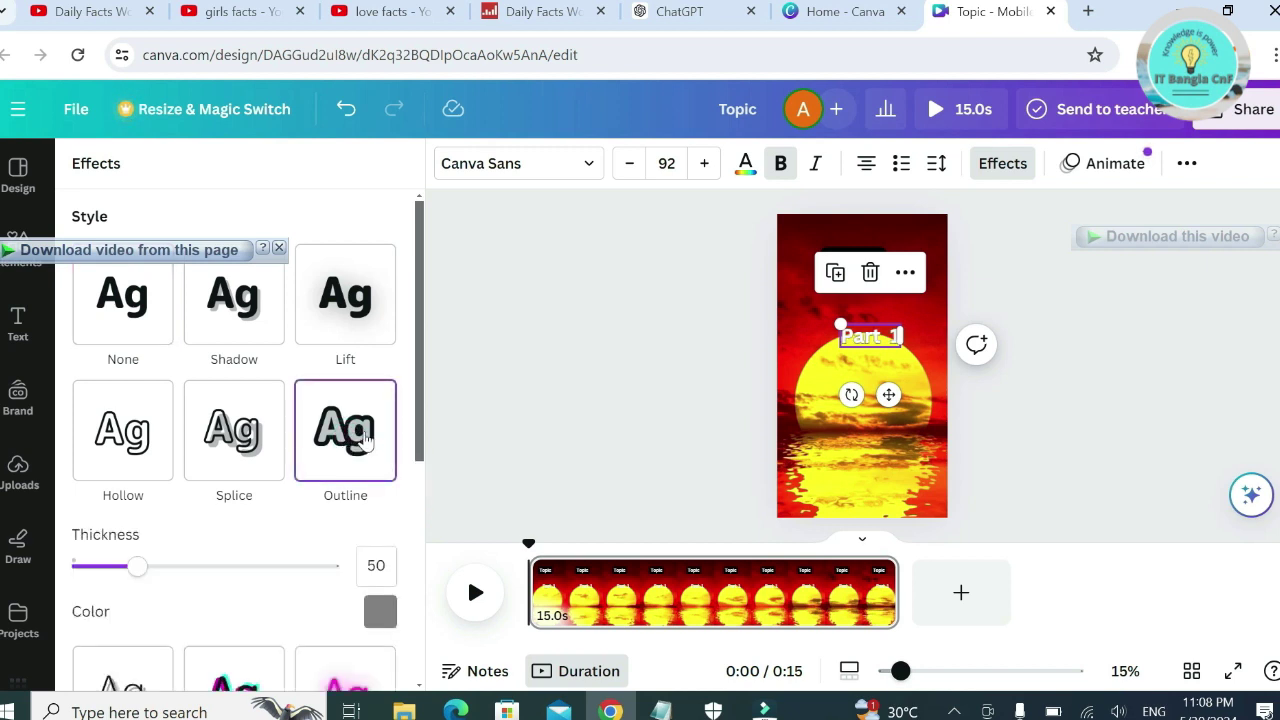
{"action": "left_click_drag", "start_coordinate": [138, 572], "coordinate": [206, 585]}
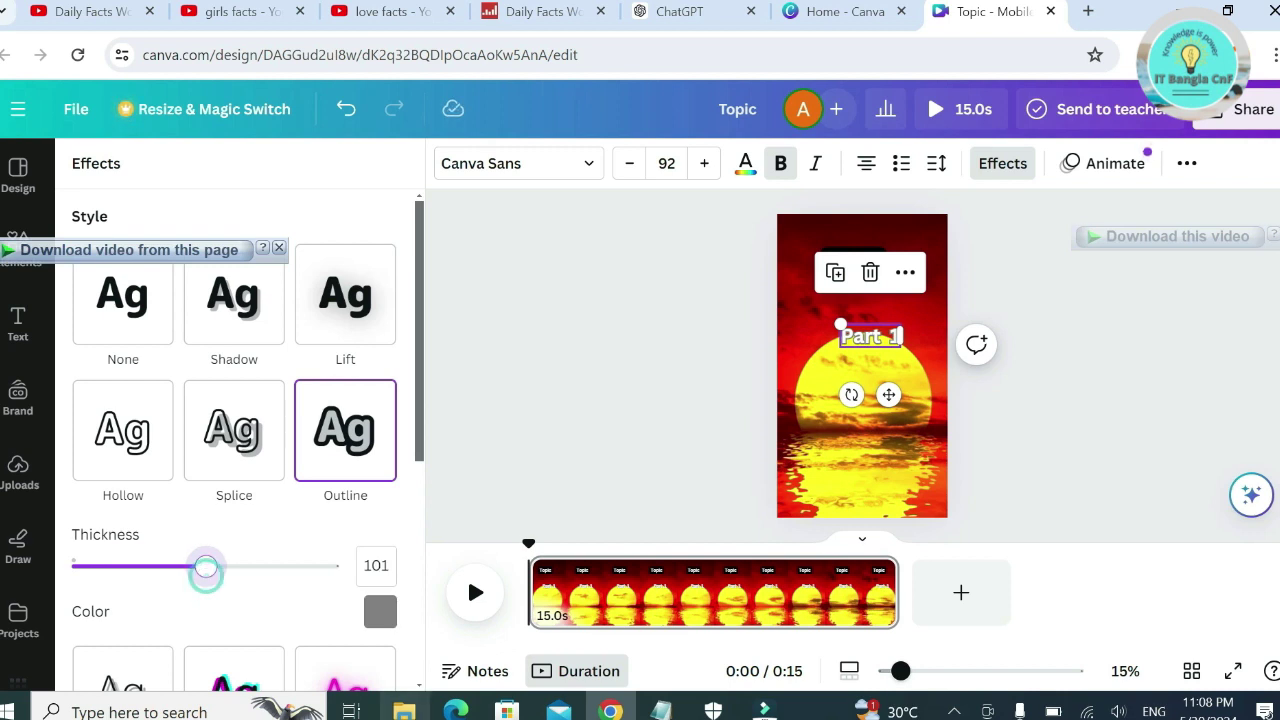
{"action": "left_click", "coordinate": [380, 613]}
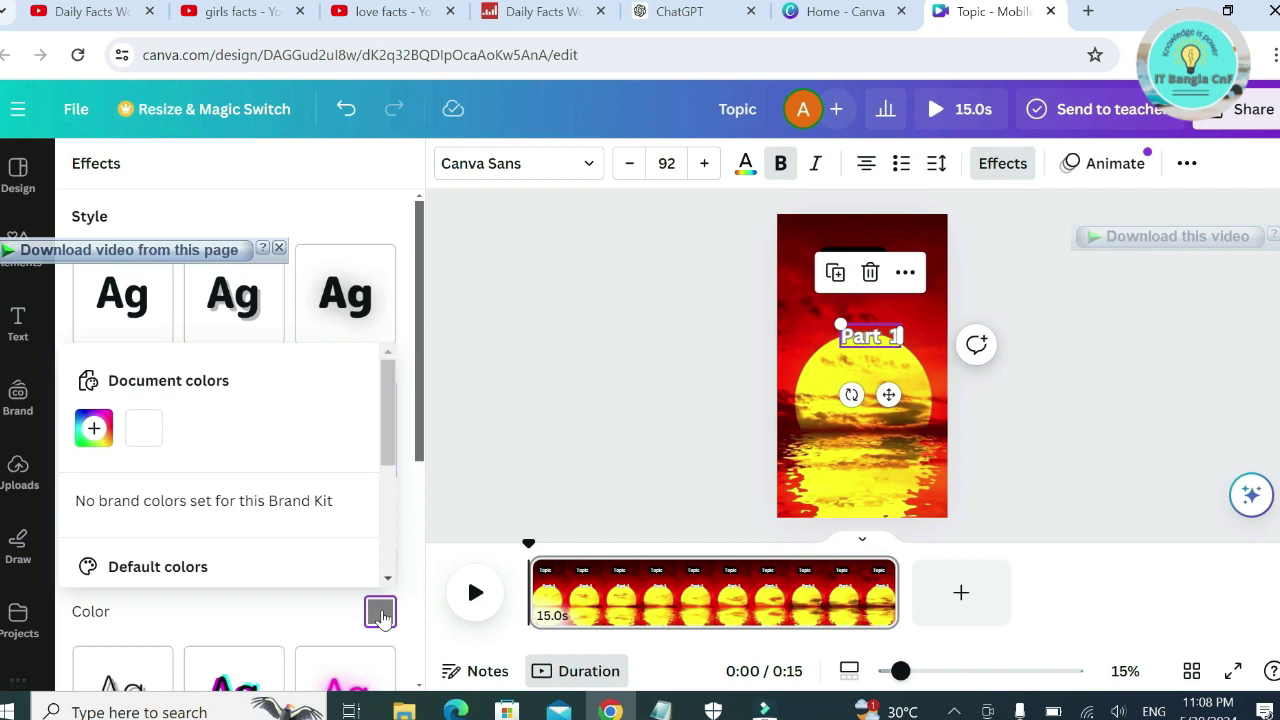
{"action": "scroll", "coordinate": [212, 584], "scroll_direction": "down", "scroll_amount": 3}
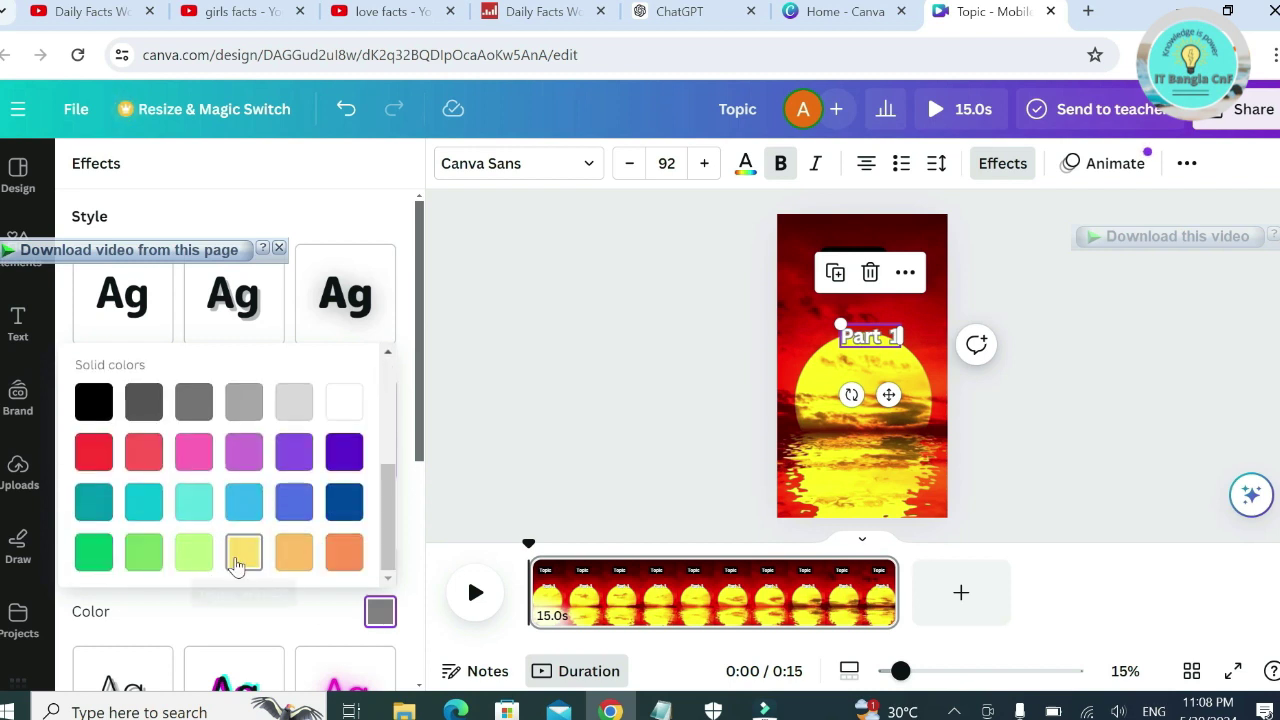
{"action": "left_click", "coordinate": [238, 565]}
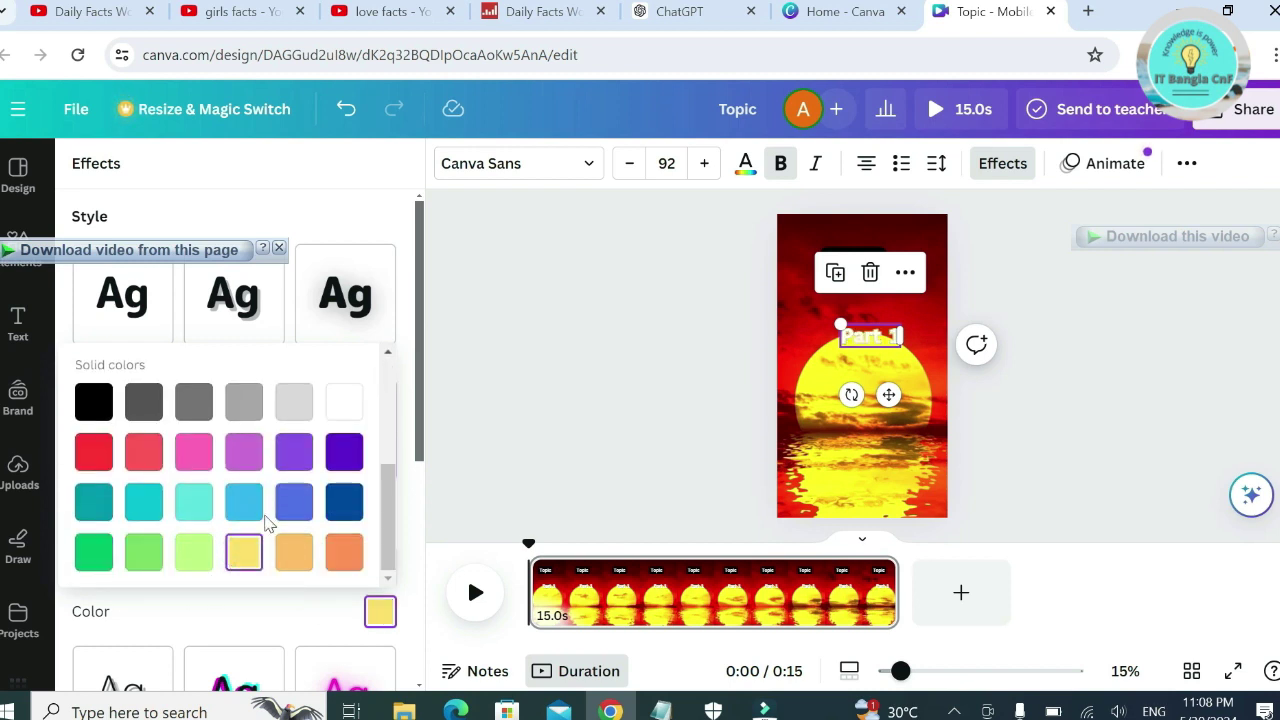
{"action": "left_click", "coordinate": [238, 510]}
{"action": "left_click", "coordinate": [88, 403]}
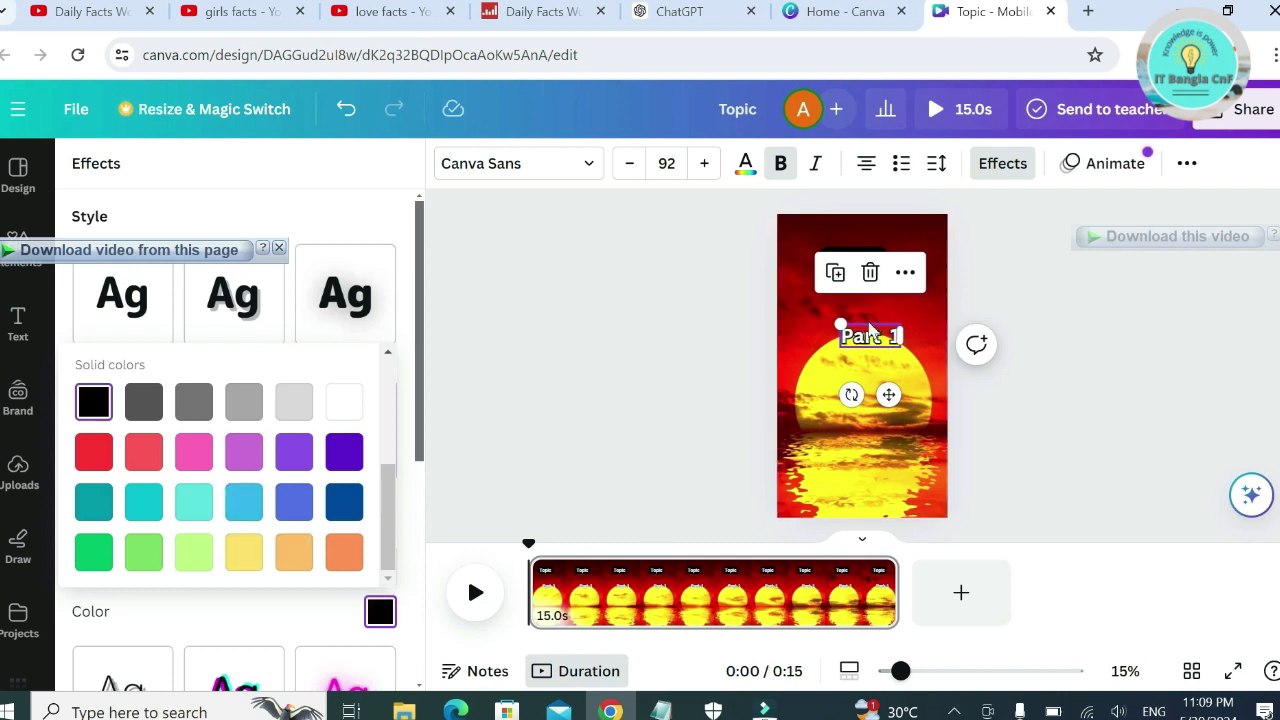
- Duplicate the Part 1 label and change its number to 2
{"action": "left_click", "coordinate": [835, 275]}
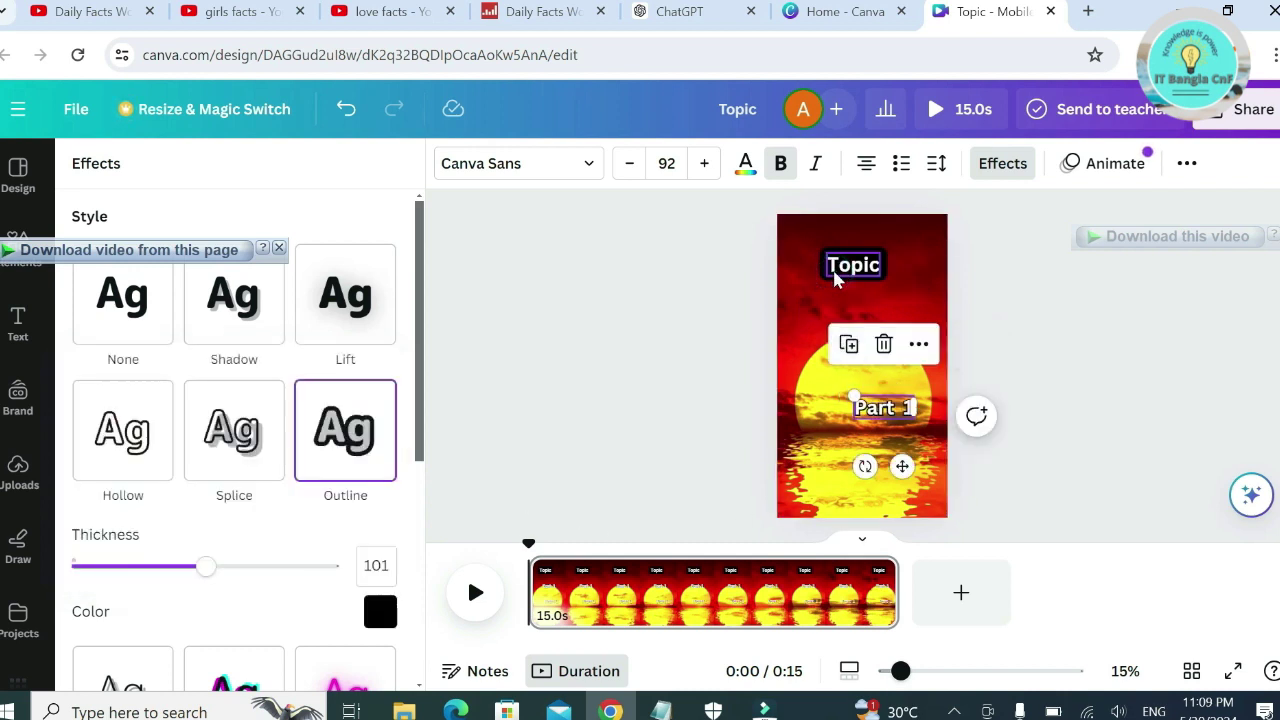
{"action": "left_click", "coordinate": [905, 415]}
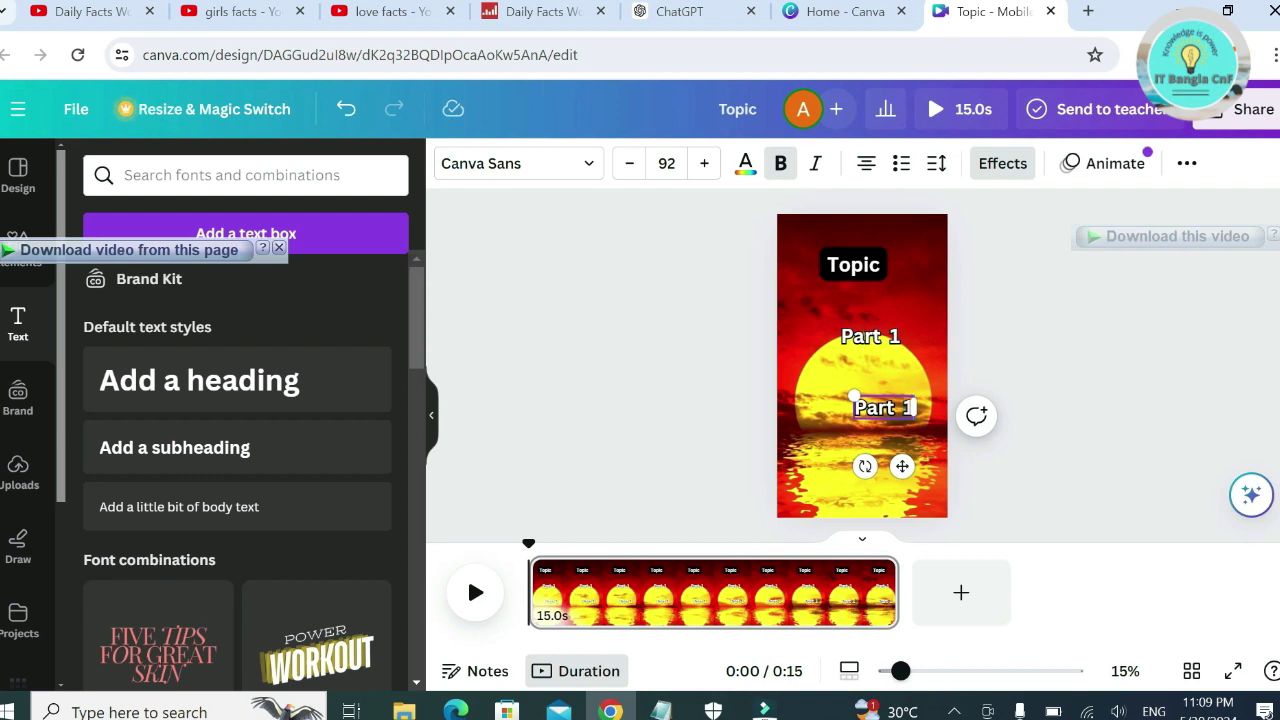
{"action": "key", "text": "BackSpace"}
{"action": "type", "text": "2"}
- Centre Part 2 under Part 1 and add a one-line channel handle subheading near the bottom
{"action": "mouse_move", "coordinate": [902, 466]}
{"action": "left_mouse_down"}
{"action": "mouse_move", "coordinate": [877, 477]}
{"action": "mouse_move", "coordinate": [880, 465]}
{"action": "left_mouse_up"}
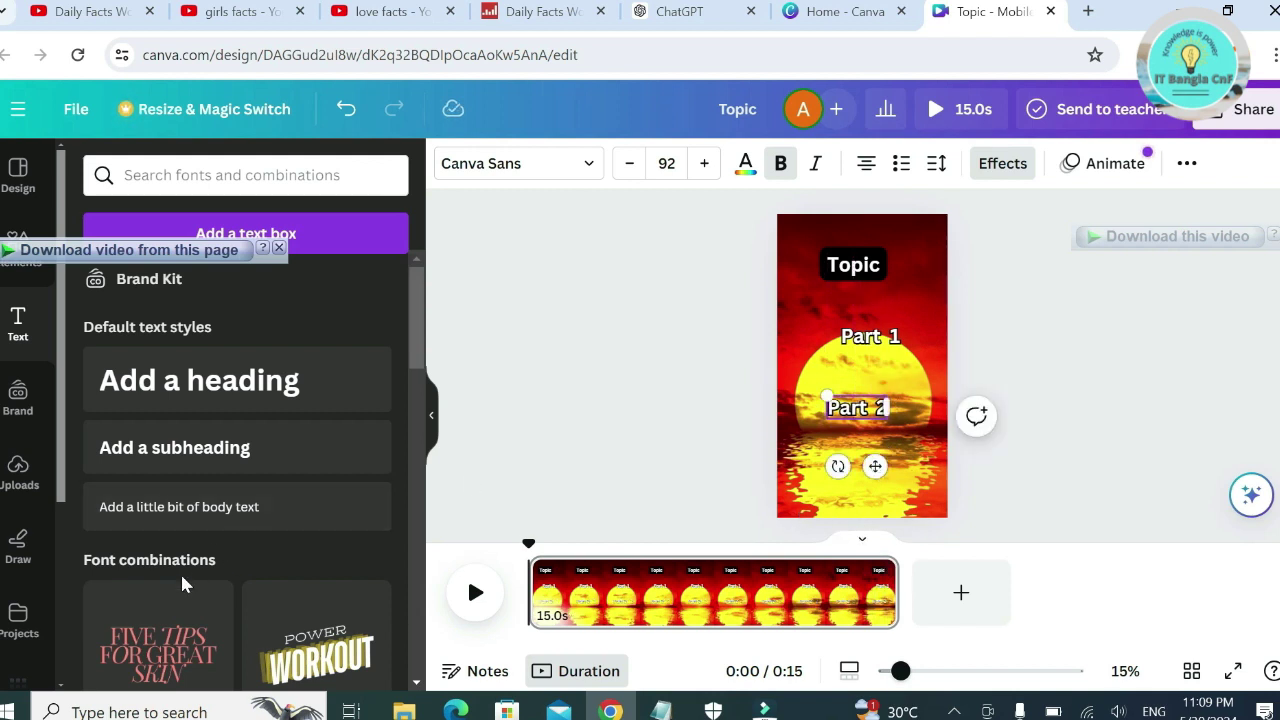
{"action": "left_click", "coordinate": [190, 460]}
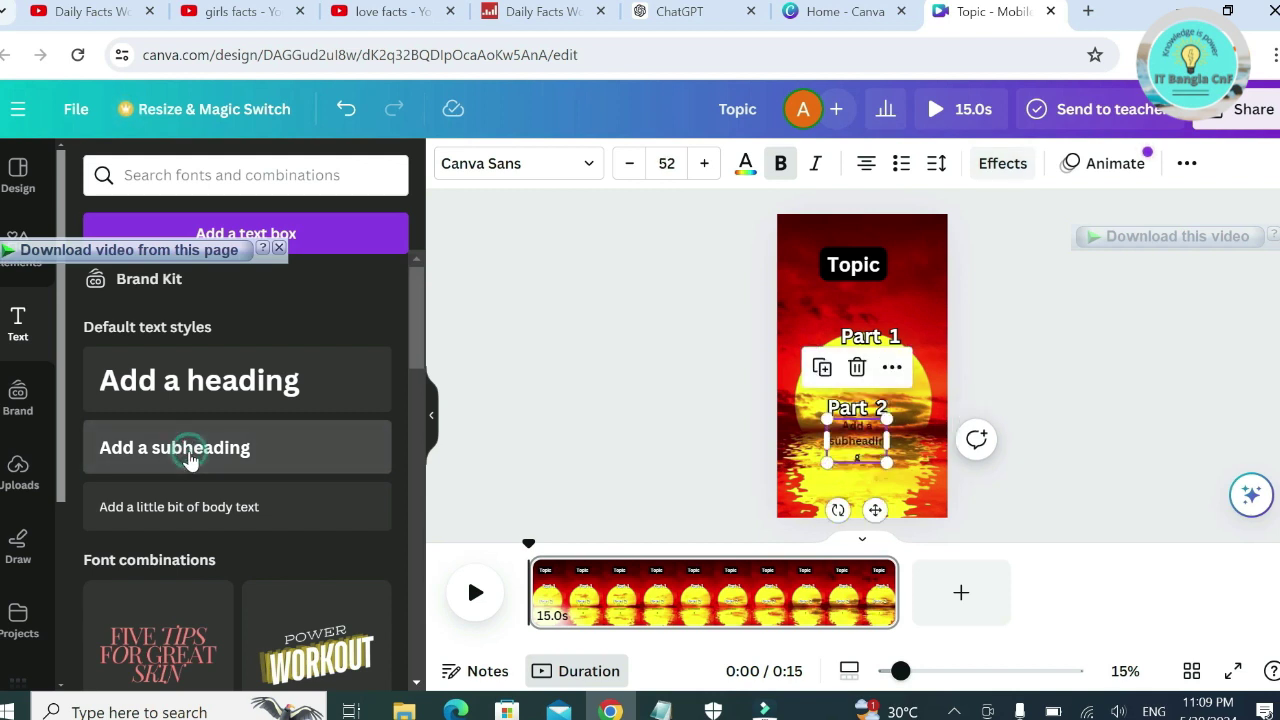
{"action": "left_click_drag", "start_coordinate": [875, 510], "coordinate": [871, 566]}
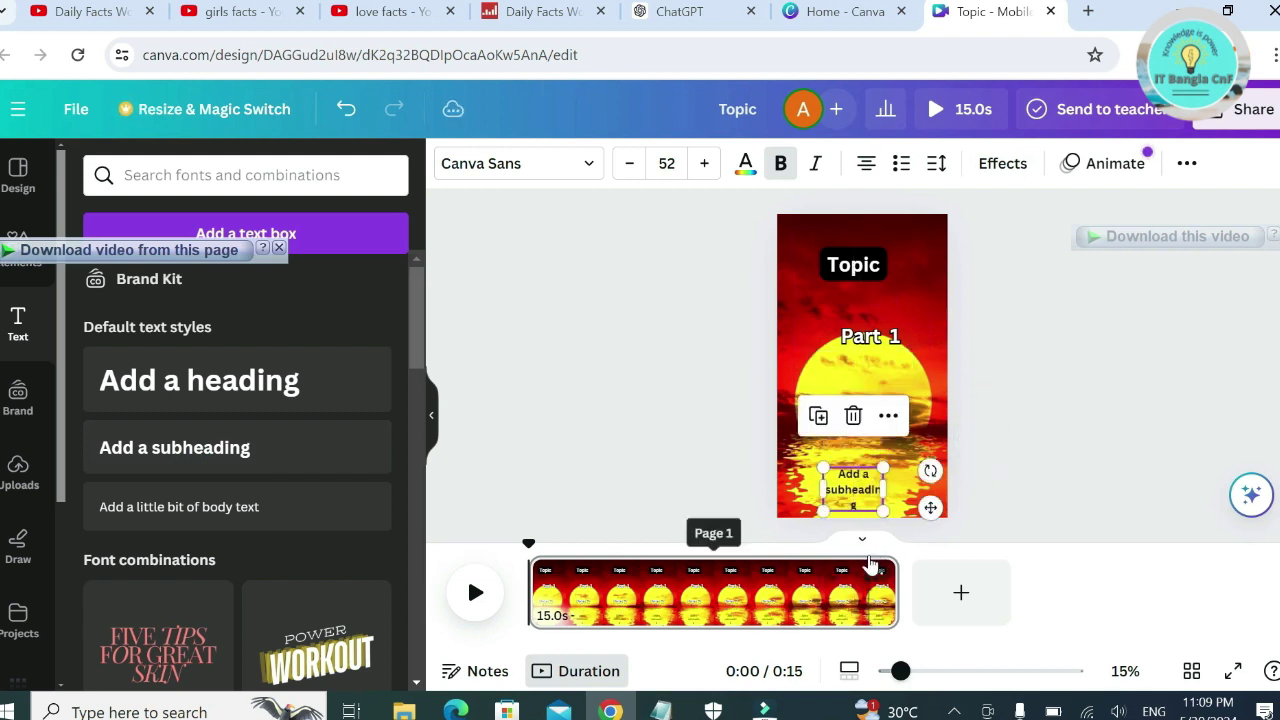
{"action": "double_click", "coordinate": [853, 485]}
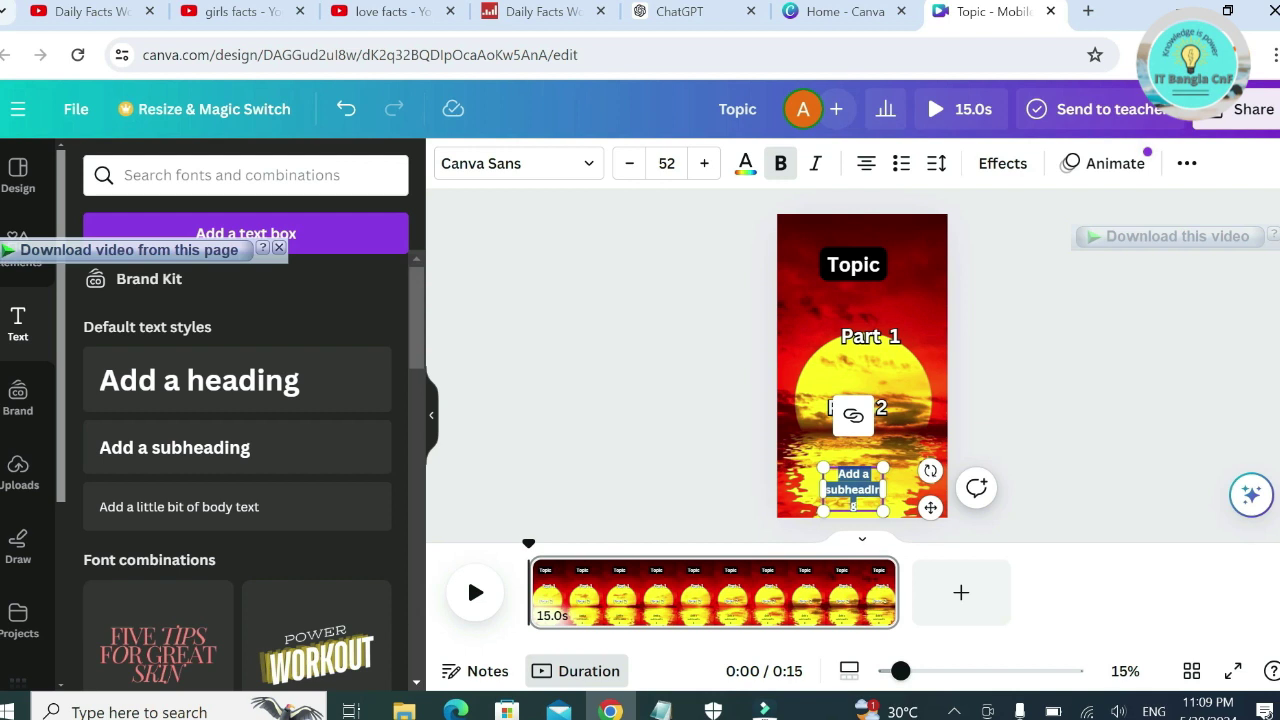
{"action": "type", "text": "@"}
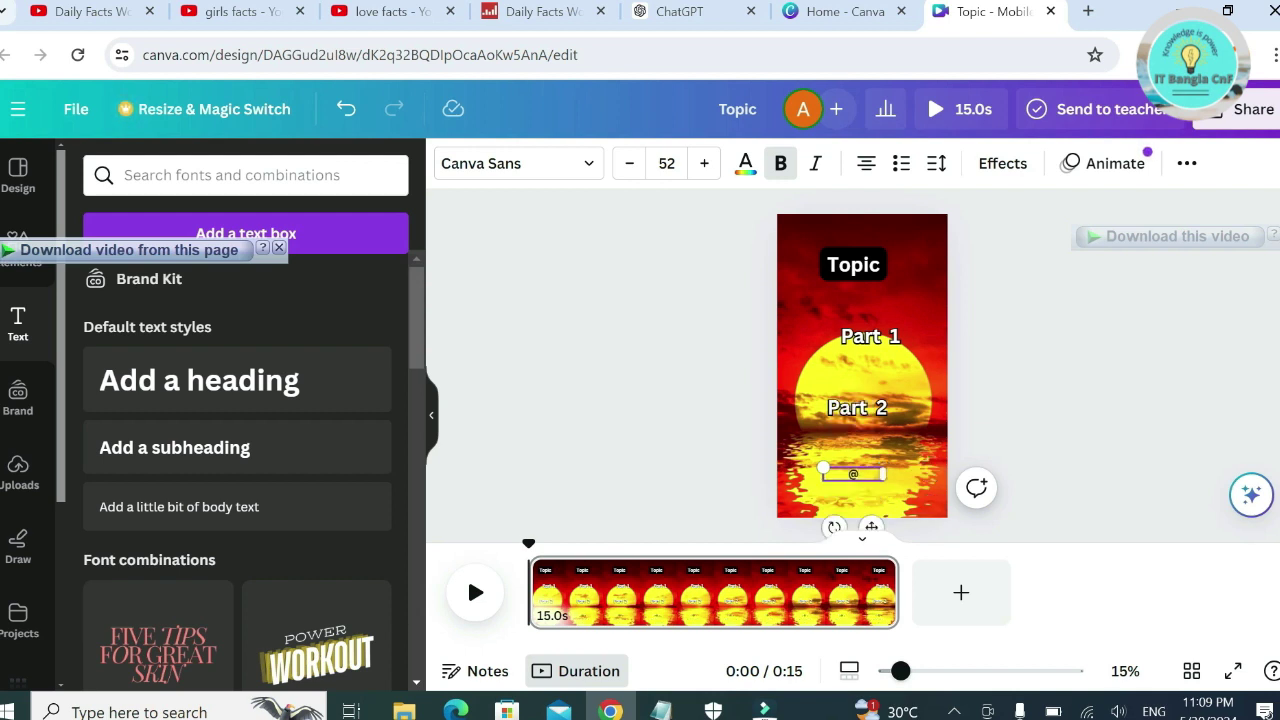
{"action": "type", "text": "cbachittang"}
{"action": "mouse_move", "coordinate": [884, 485]}
{"action": "left_mouse_down"}
{"action": "mouse_move", "coordinate": [915, 490]}
{"action": "mouse_move", "coordinate": [900, 488]}
{"action": "left_mouse_up"}
{"action": "left_click", "coordinate": [878, 515]}
{"action": "left_click_drag", "start_coordinate": [883, 537], "coordinate": [893, 547]}
{"action": "left_click", "coordinate": [1048, 434]}
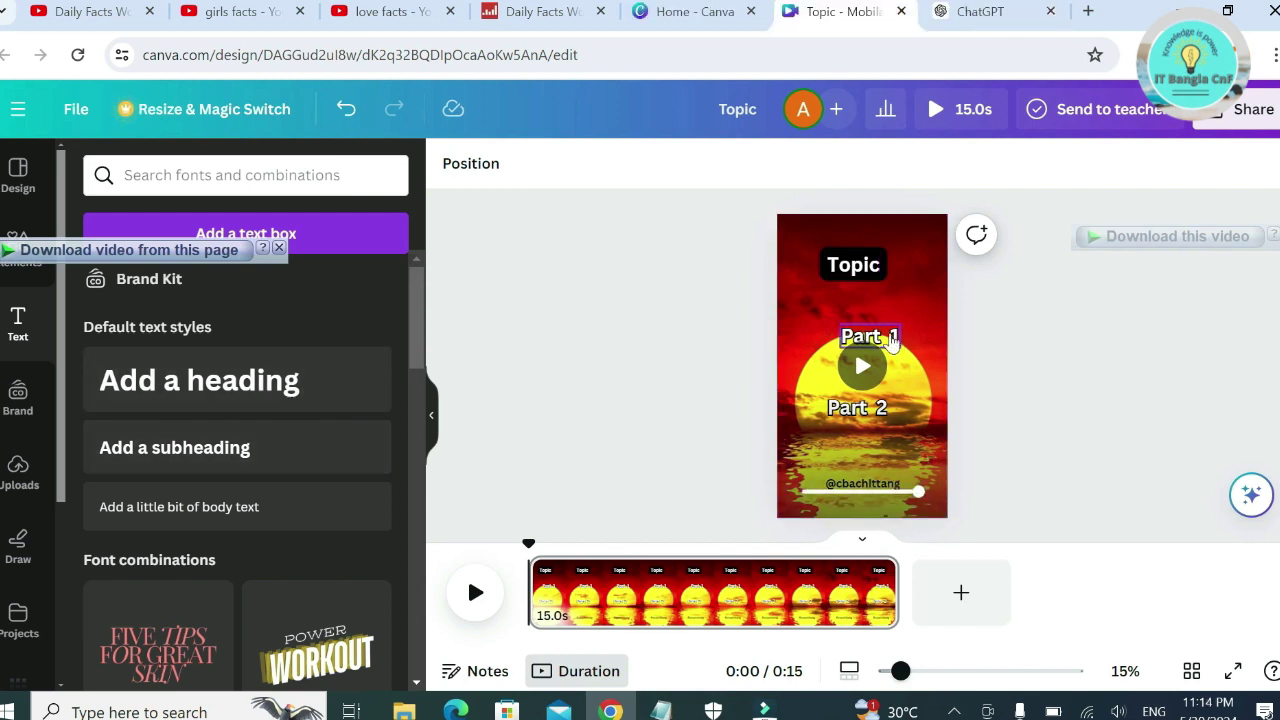
- Shorten Part 1's on-screen time on the timeline to 9.6 seconds
{"action": "right_click", "coordinate": [893, 341]}
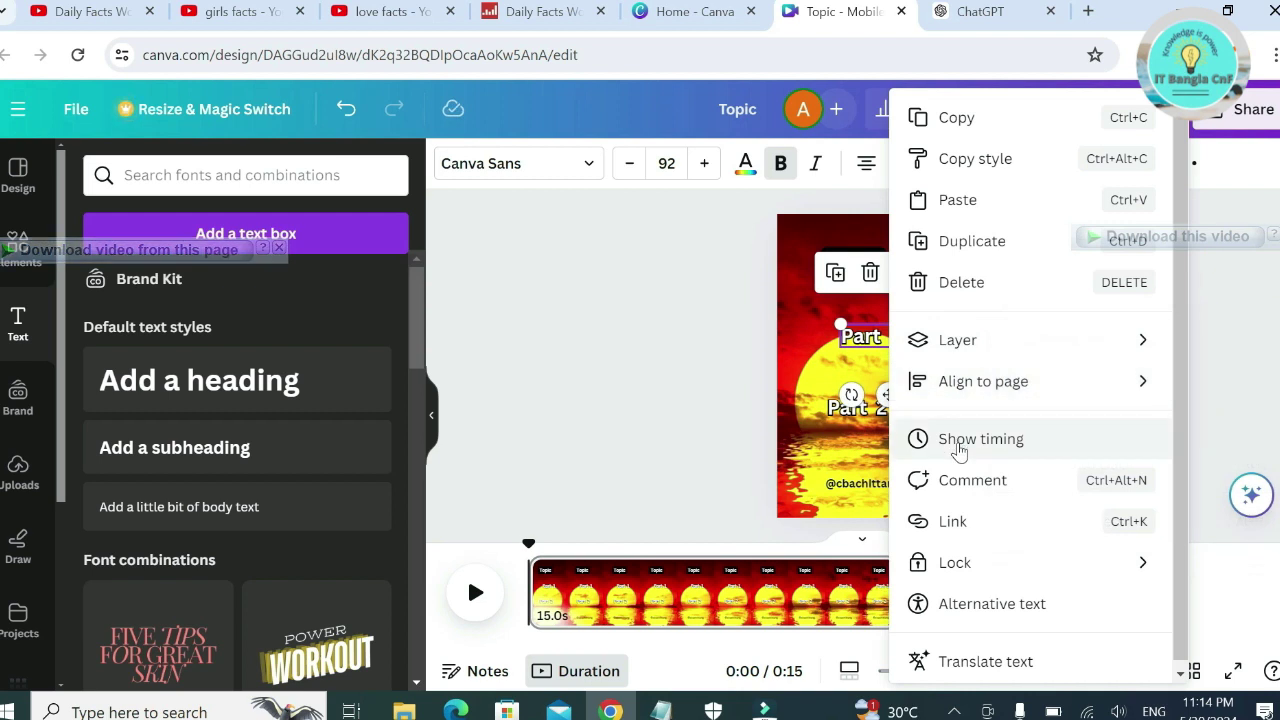
{"action": "left_click", "coordinate": [959, 445]}
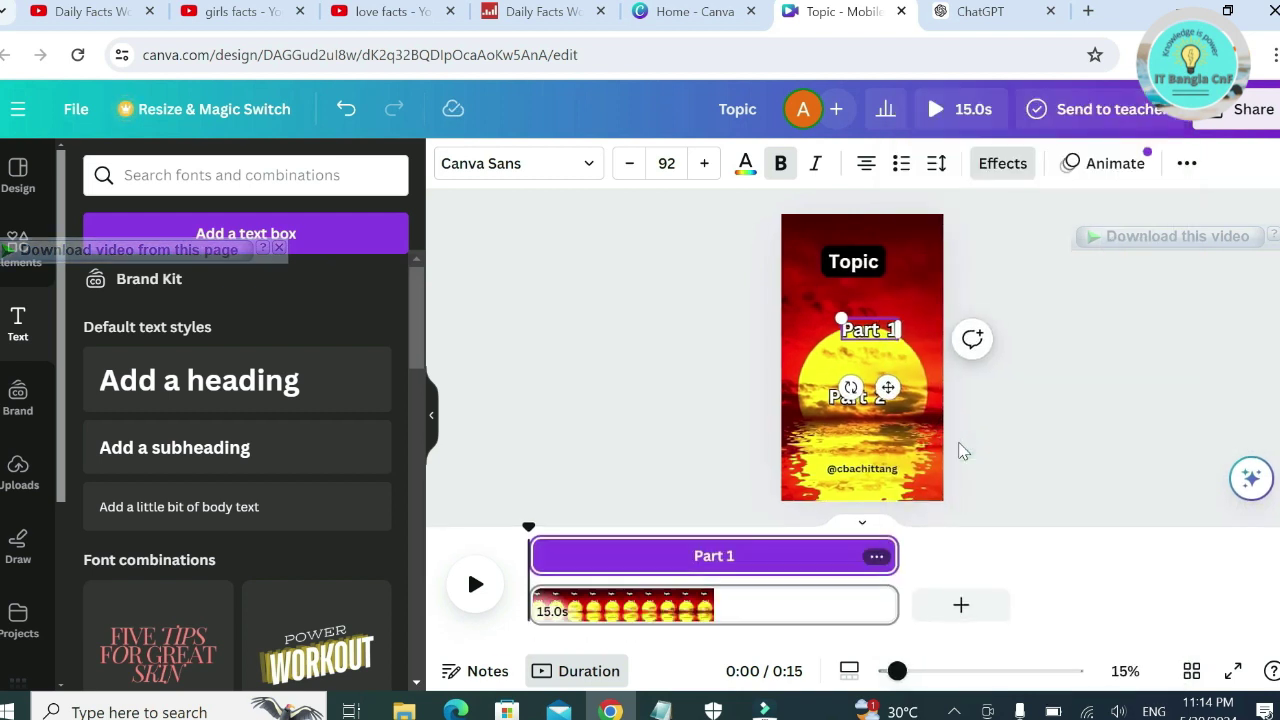
{"action": "left_click", "coordinate": [873, 401]}
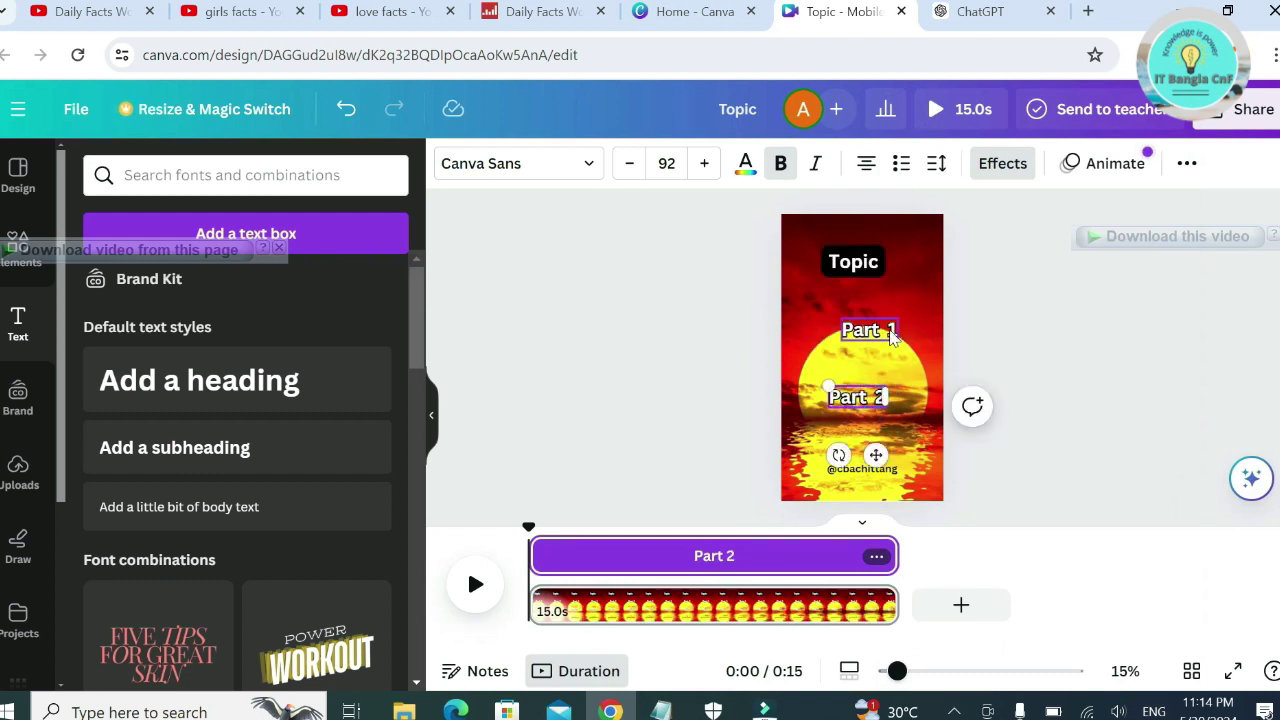
{"action": "left_click", "coordinate": [868, 331]}
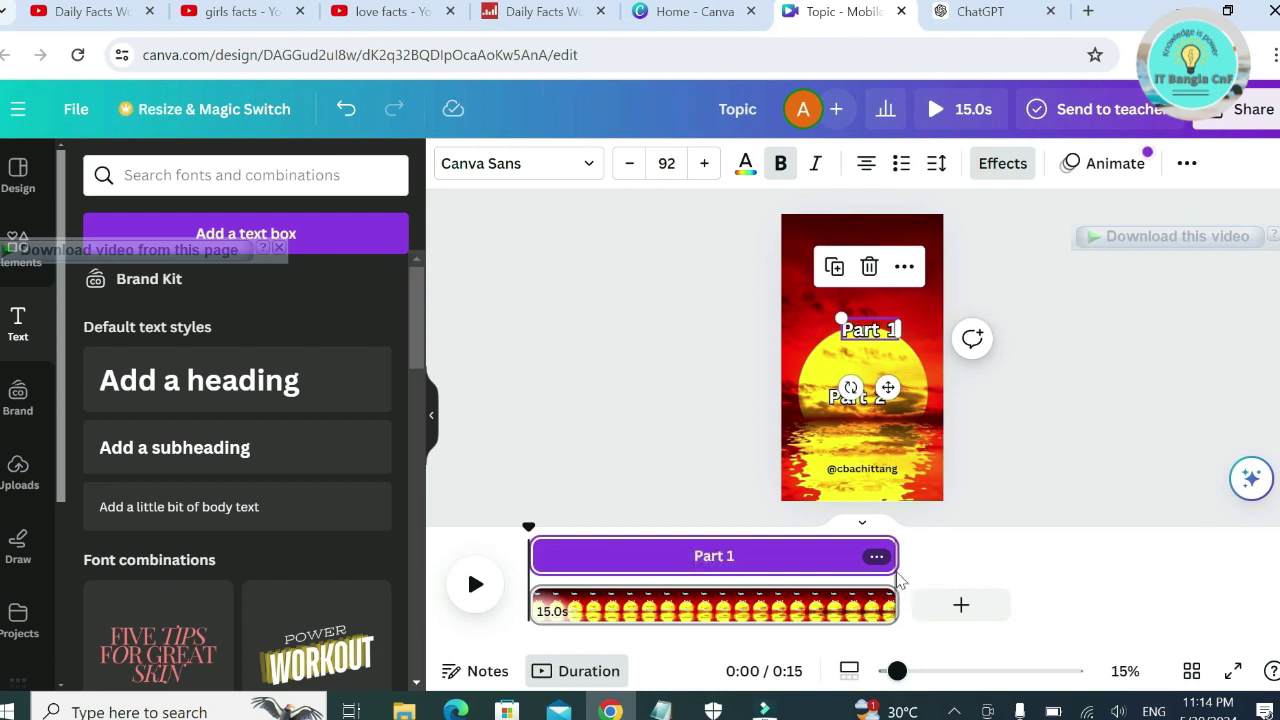
{"action": "left_click_drag", "start_coordinate": [895, 558], "coordinate": [712, 562]}
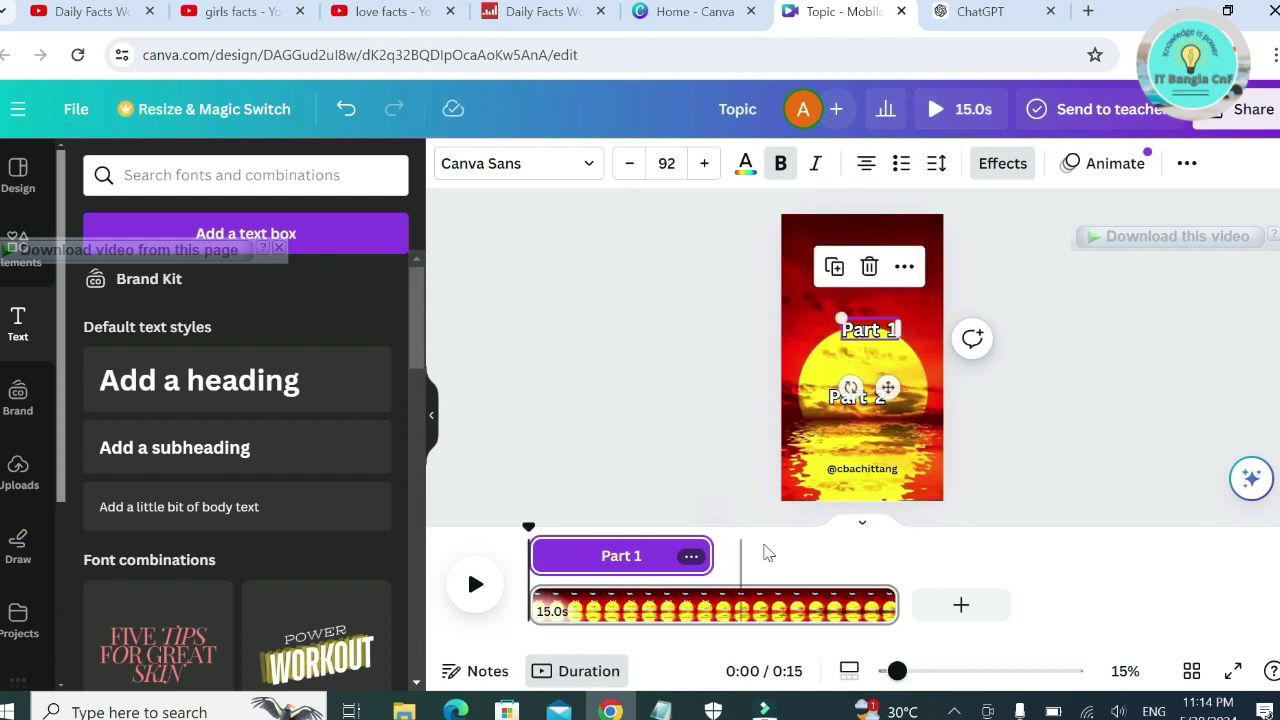
- Make Part 2 start at 7.5 seconds, placed right after Part 1
{"action": "left_click", "coordinate": [840, 410]}
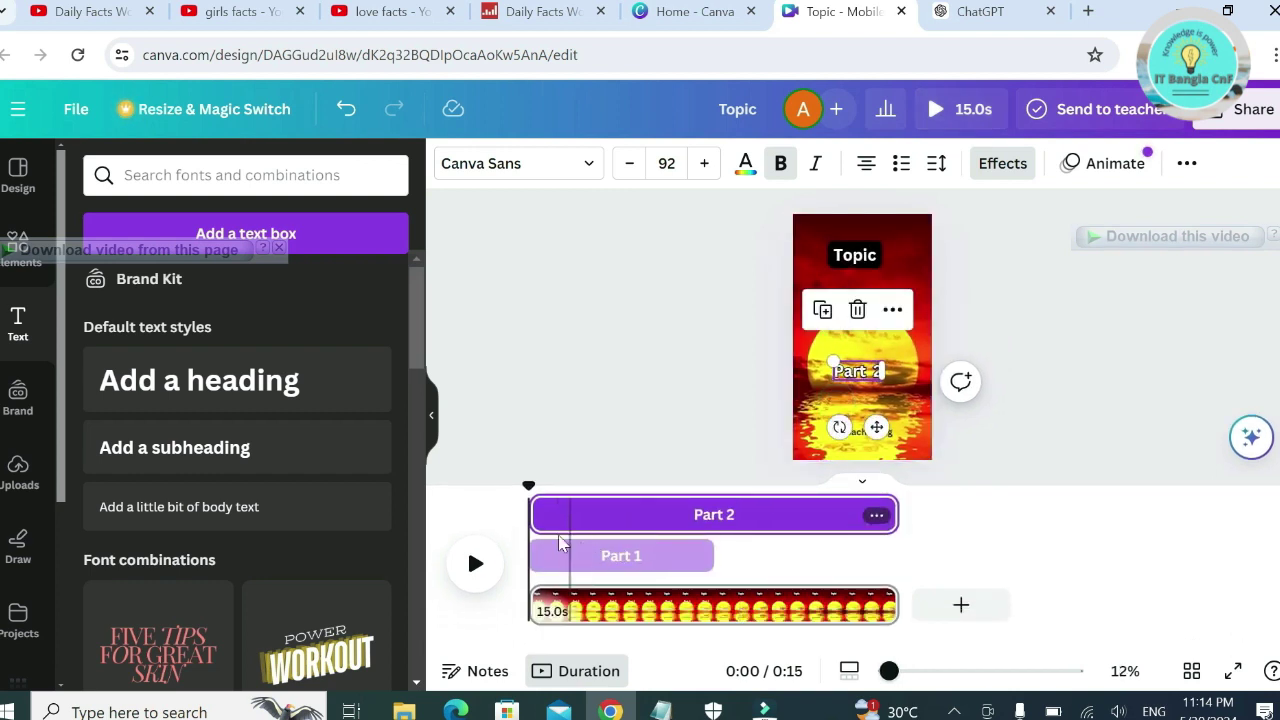
{"action": "left_click_drag", "start_coordinate": [536, 515], "coordinate": [717, 531]}
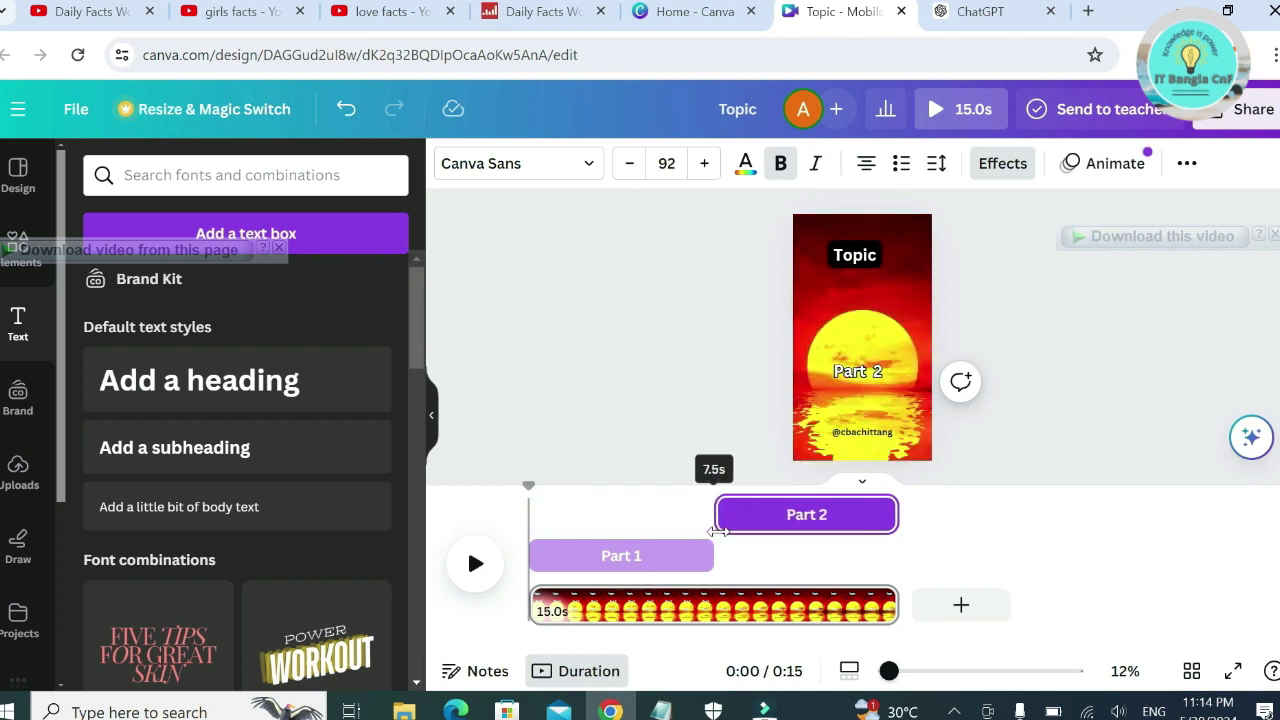
{"action": "left_click_drag", "start_coordinate": [717, 531], "coordinate": [718, 532]}
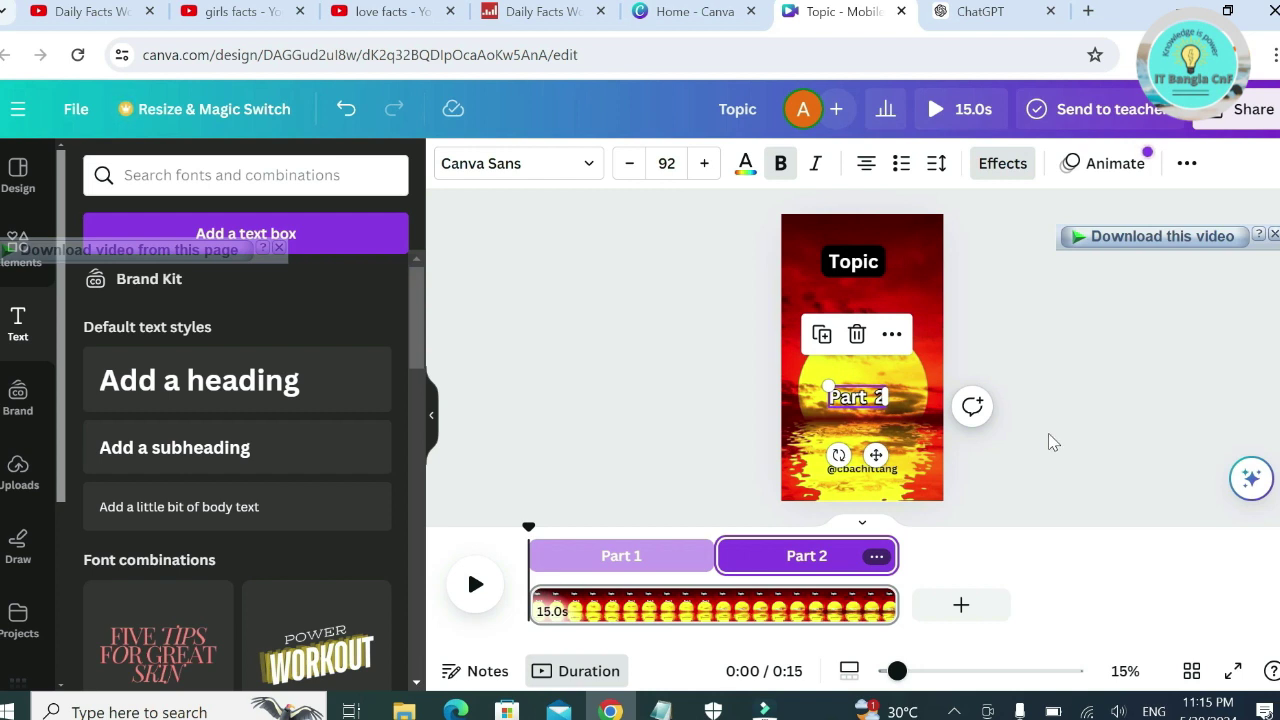
{"action": "left_click", "coordinate": [992, 14]}
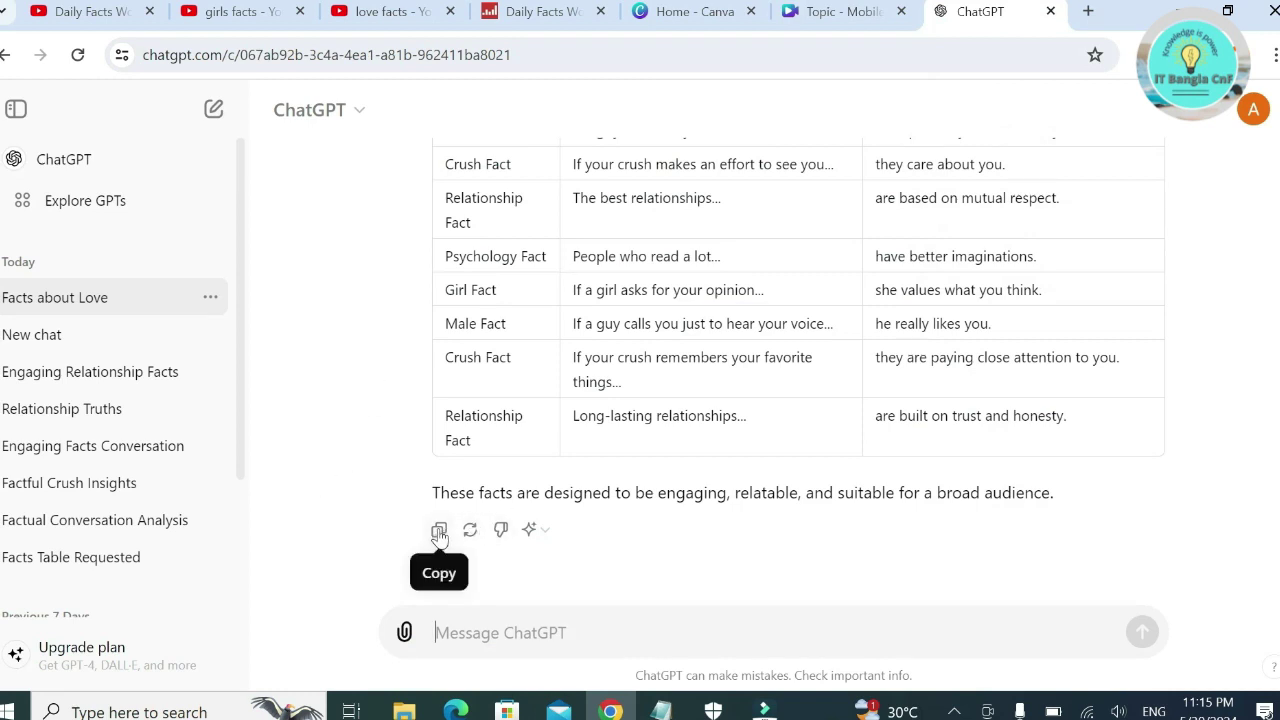
- Select the whole Topic, Part 1, Part 2 facts table in ChatGPT and copy it
{"action": "scroll", "coordinate": [714, 434], "scroll_direction": "up", "scroll_amount": 10}
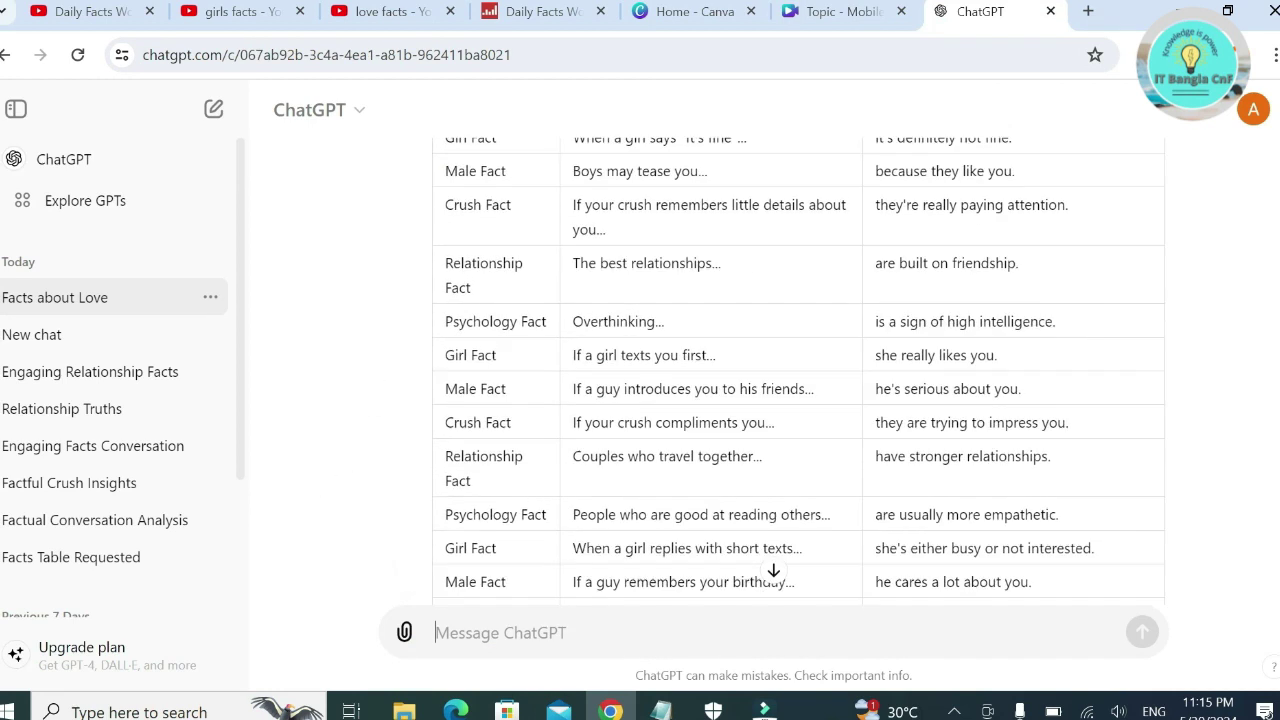
{"action": "scroll", "coordinate": [700, 451], "scroll_direction": "up", "scroll_amount": 5}
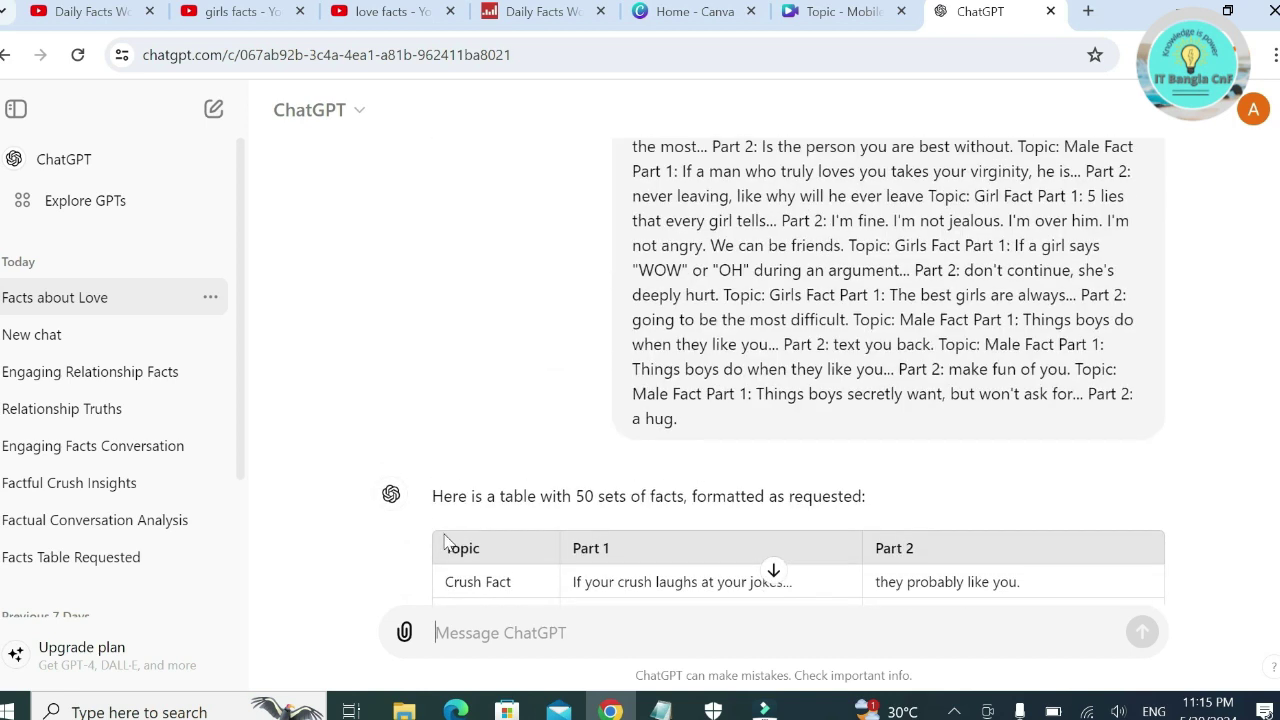
{"action": "left_click_drag", "start_coordinate": [440, 554], "coordinate": [640, 543]}
{"action": "left_click_drag", "start_coordinate": [855, 565], "coordinate": [1000, 430]}
{"action": "right_click", "coordinate": [987, 415]}
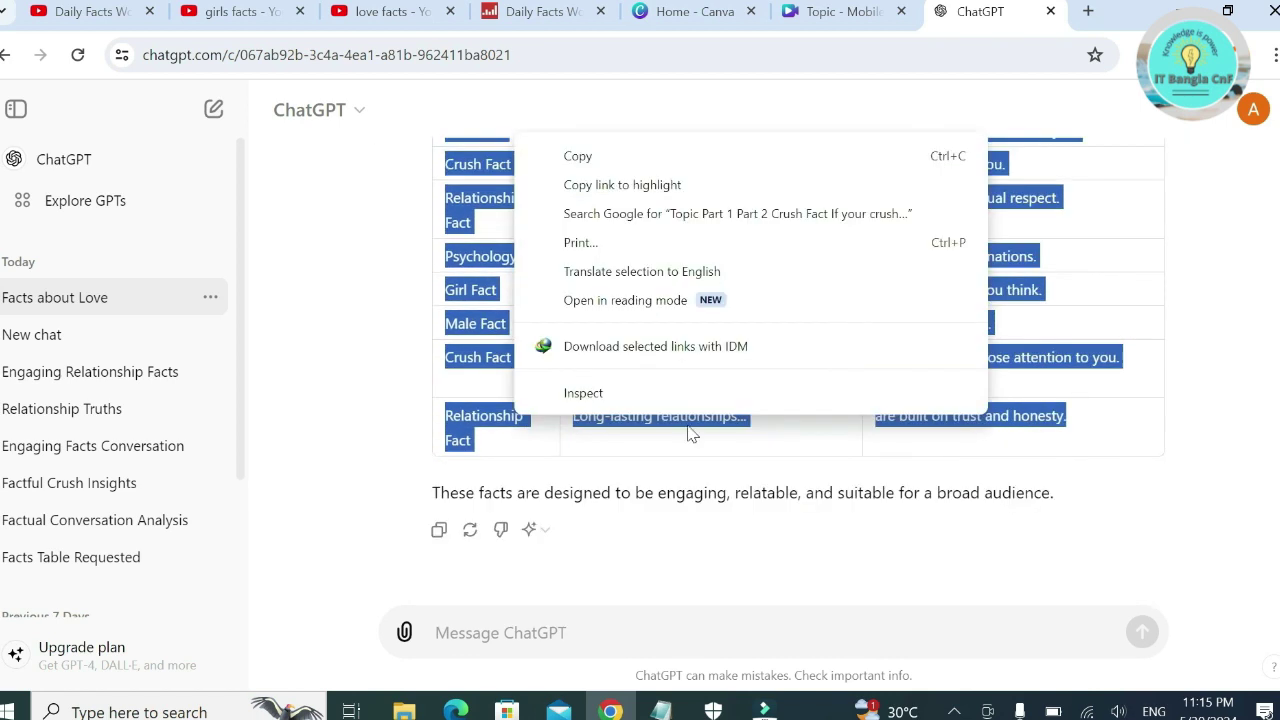
{"action": "left_click", "coordinate": [588, 180]}
- Switch between the Canva design and ChatGPT, ending back on the Canva design
{"action": "left_click", "coordinate": [825, 12]}
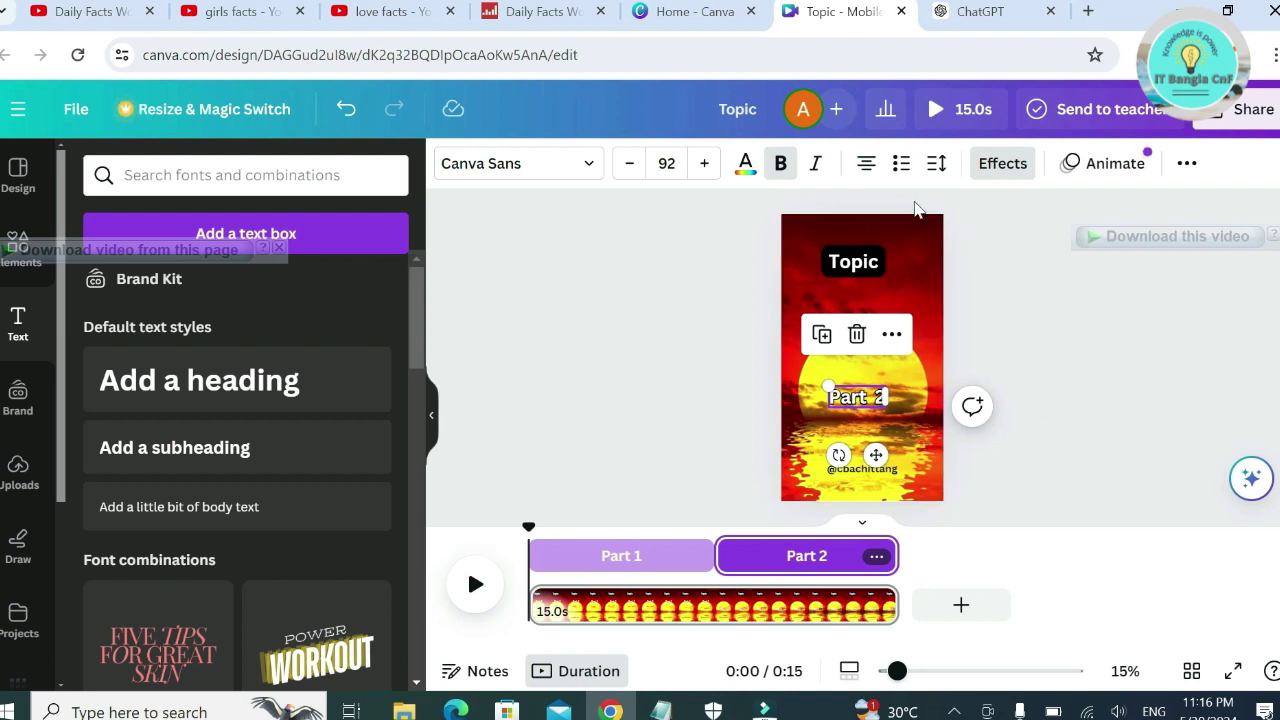
{"action": "left_click", "coordinate": [982, 12]}
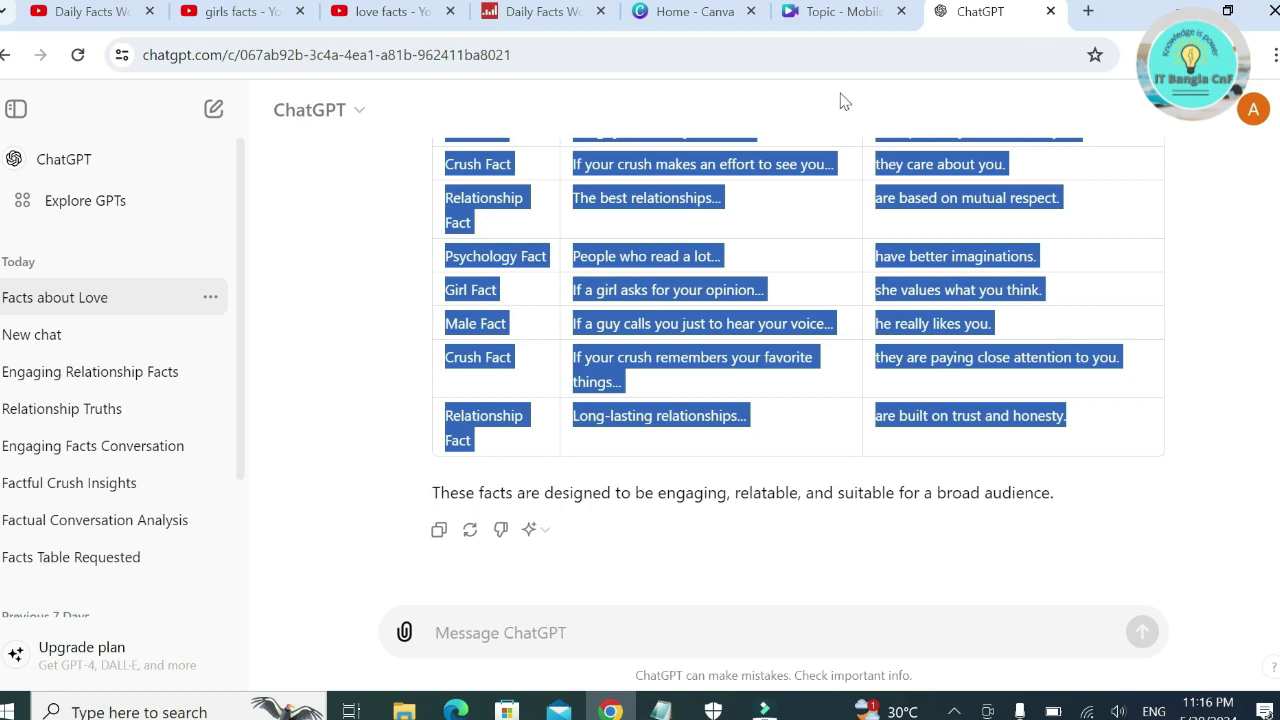
{"action": "left_click", "coordinate": [851, 18]}
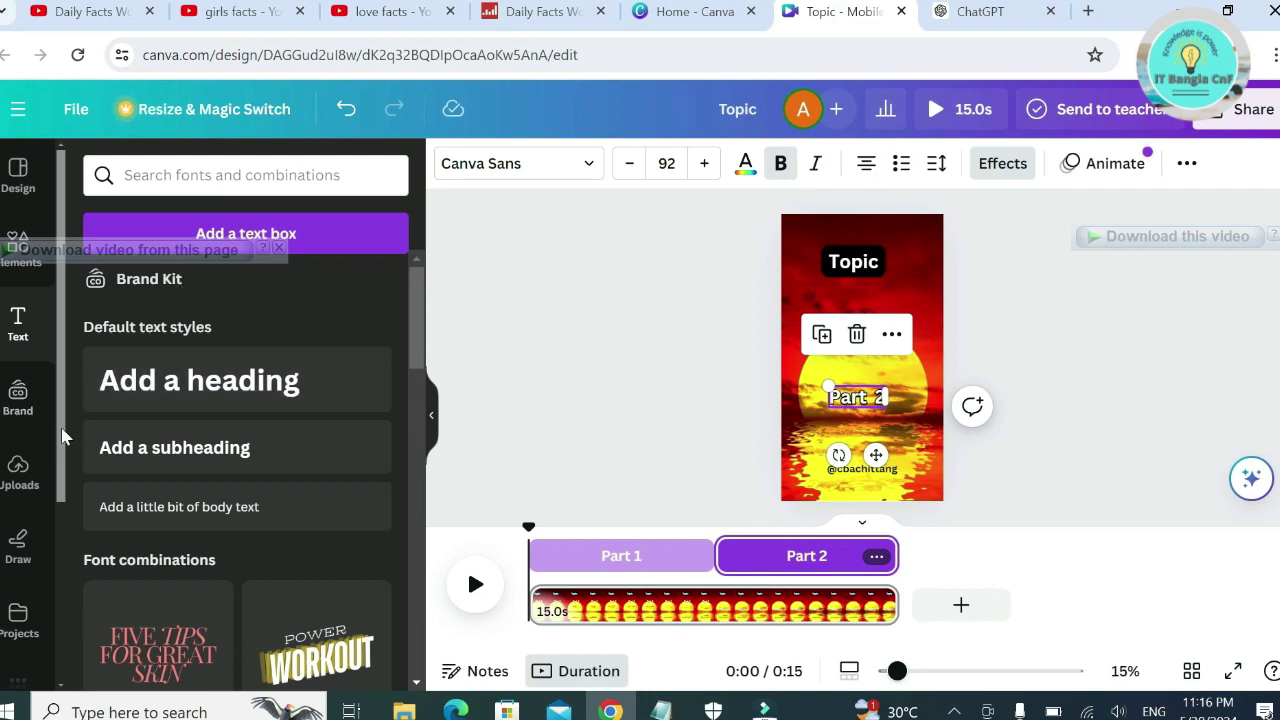
- Start Bulk create from the Apps panel with manual data entry
{"action": "scroll", "coordinate": [60, 430], "scroll_direction": "down", "scroll_amount": 2}
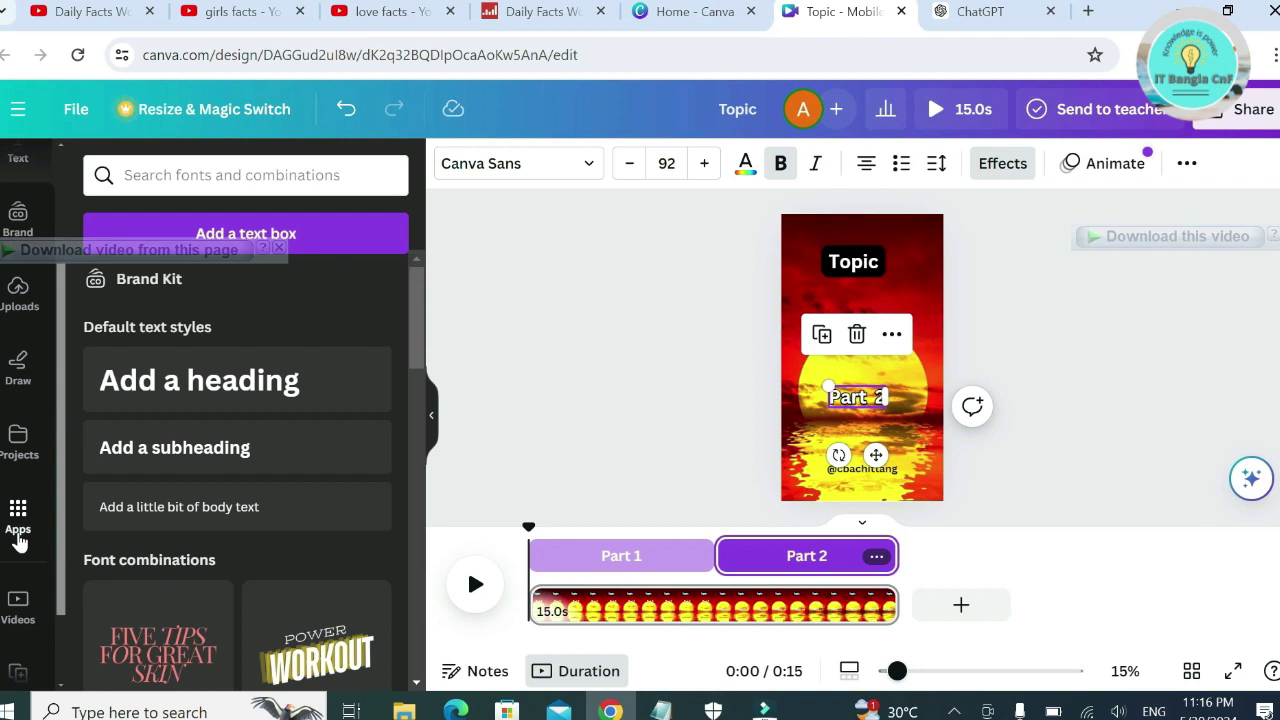
{"action": "left_click", "coordinate": [18, 535]}
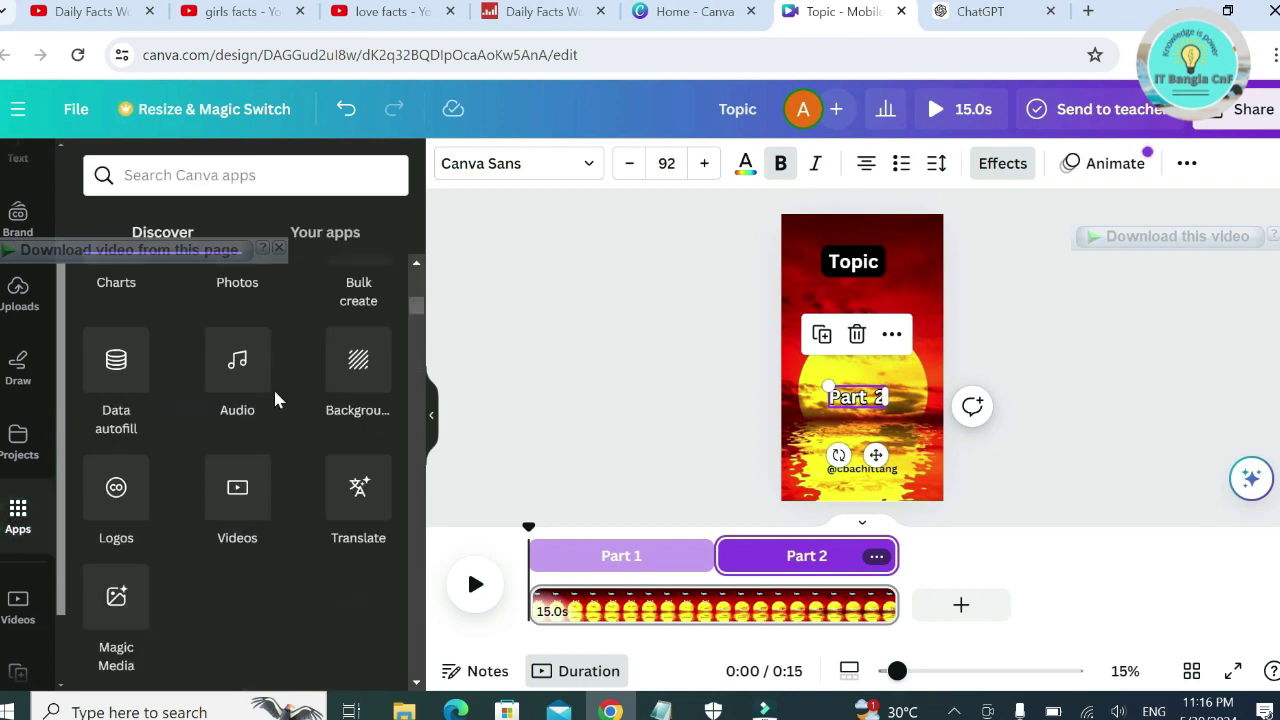
{"action": "scroll", "coordinate": [401, 413], "scroll_direction": "up", "scroll_amount": 2}
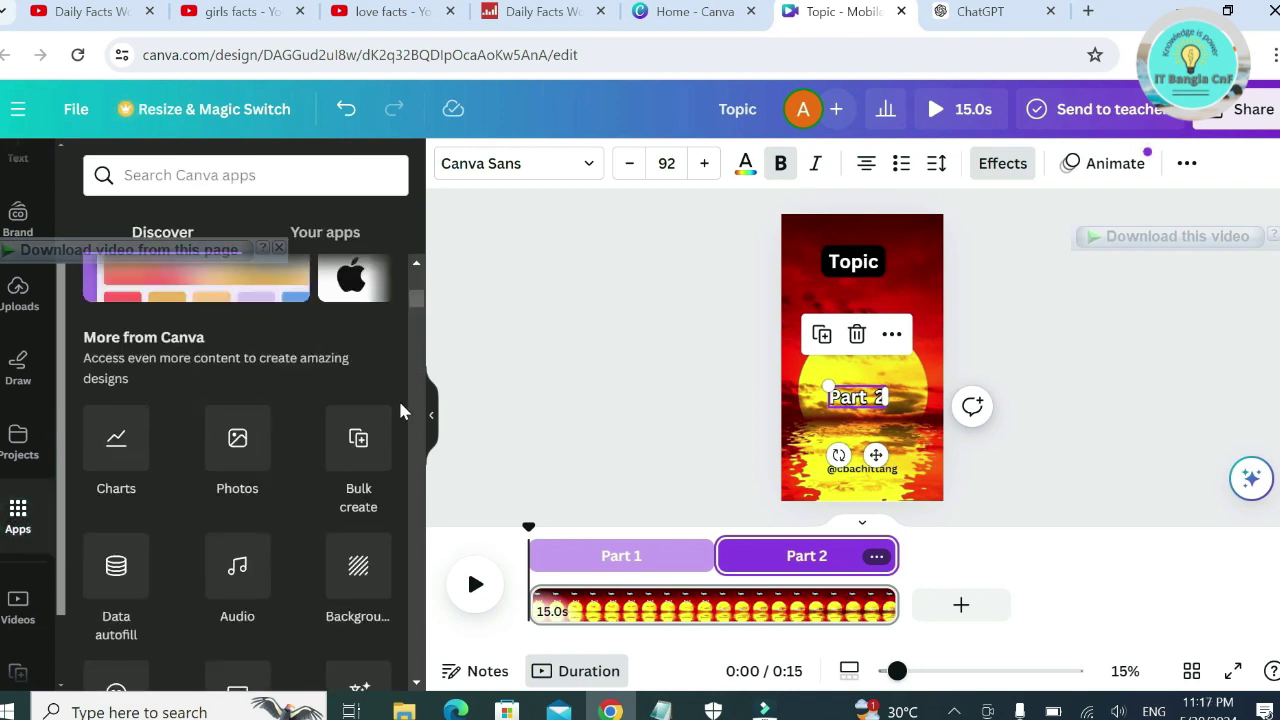
{"action": "left_click", "coordinate": [361, 492]}
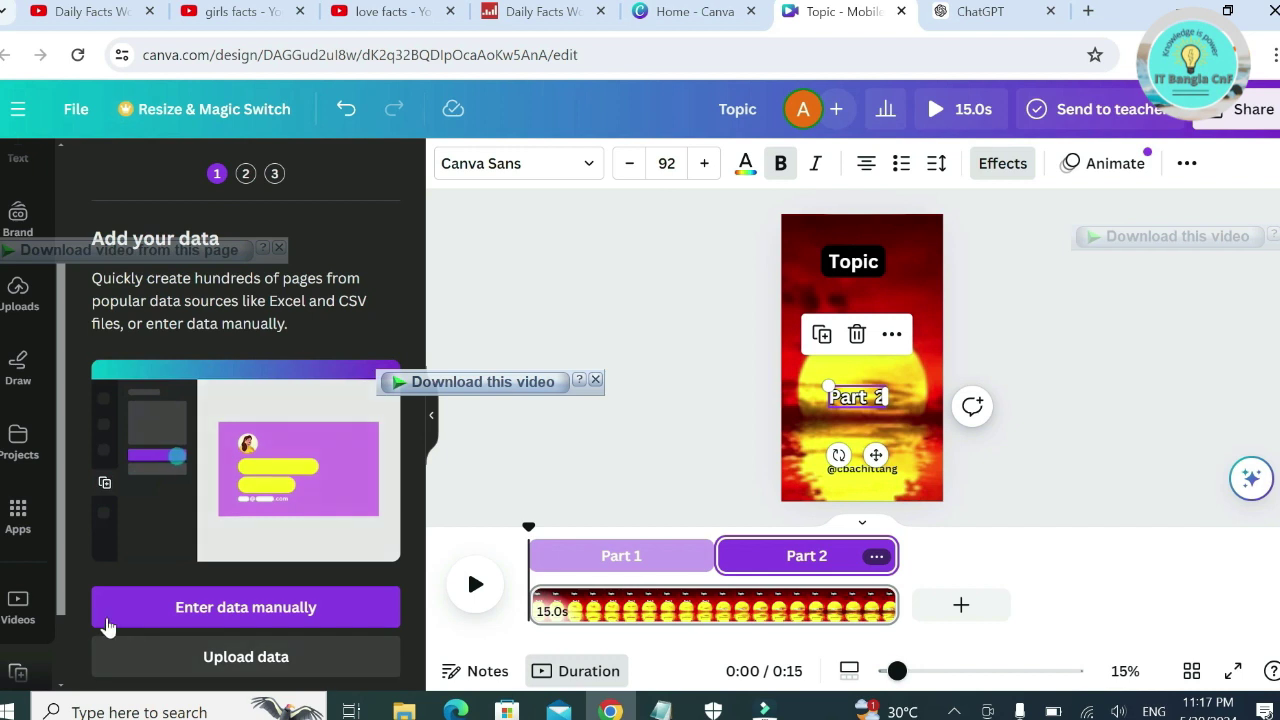
{"action": "left_click", "coordinate": [287, 614]}
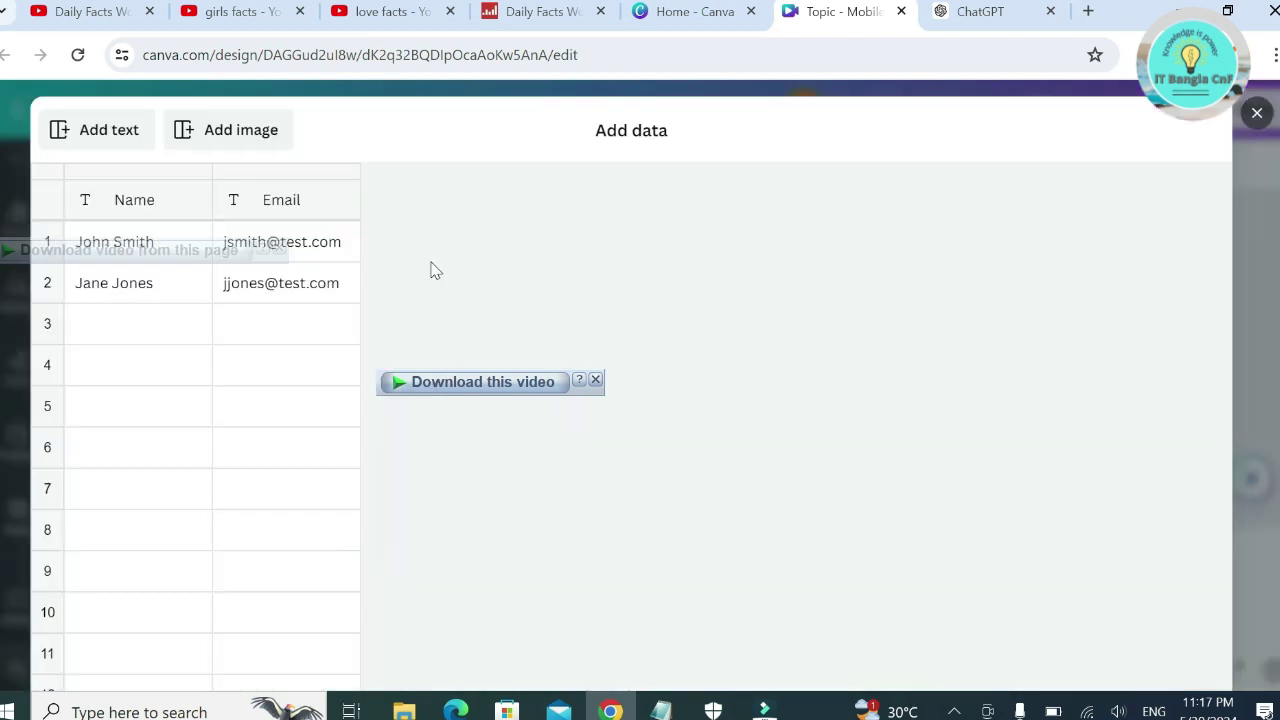
- Paste the copied facts into the data table and confirm the 47 rows
{"action": "right_click", "coordinate": [141, 203]}
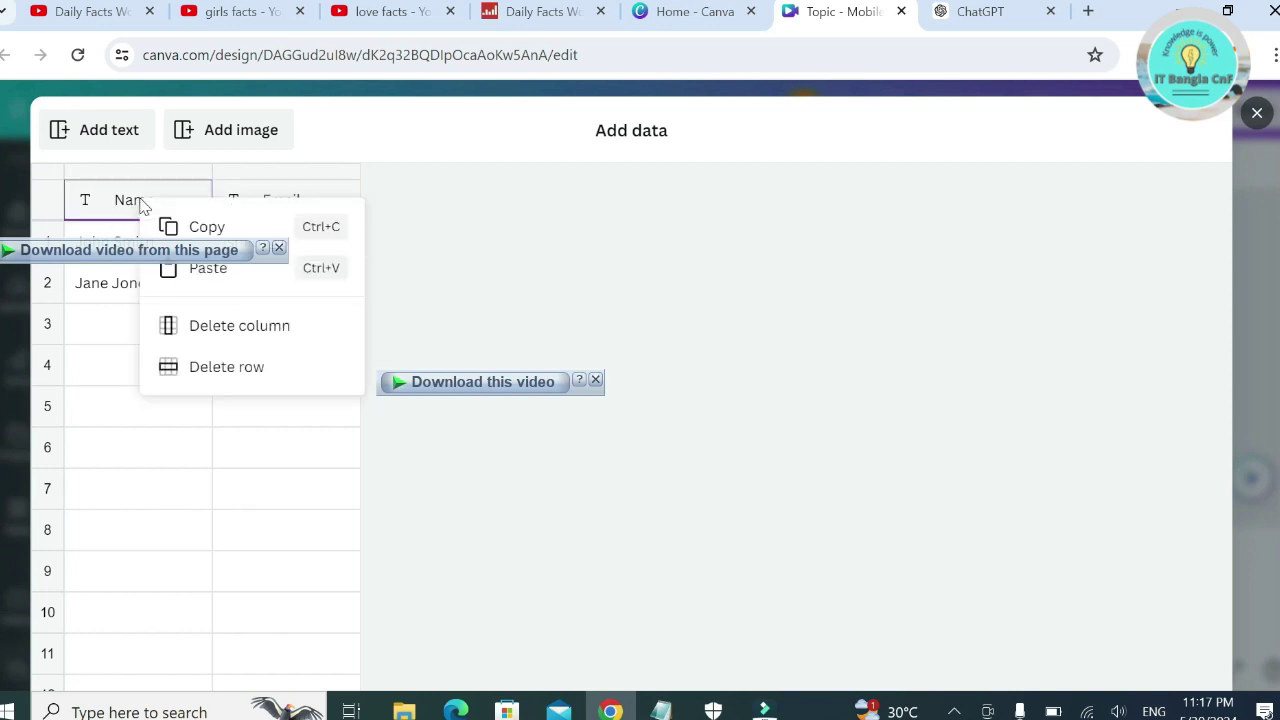
{"action": "left_click", "coordinate": [206, 268]}
{"action": "scroll", "coordinate": [206, 282], "scroll_direction": "down", "scroll_amount": 10}
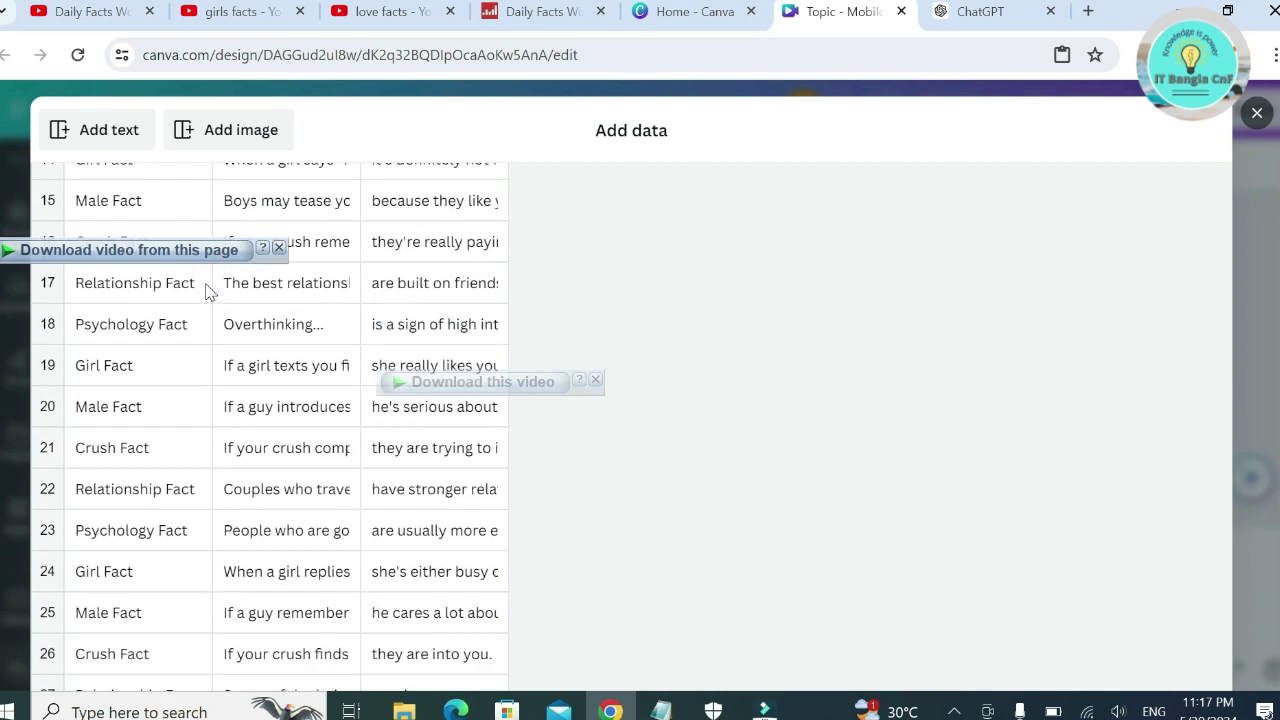
{"action": "scroll", "coordinate": [210, 292], "scroll_direction": "down", "scroll_amount": 5}
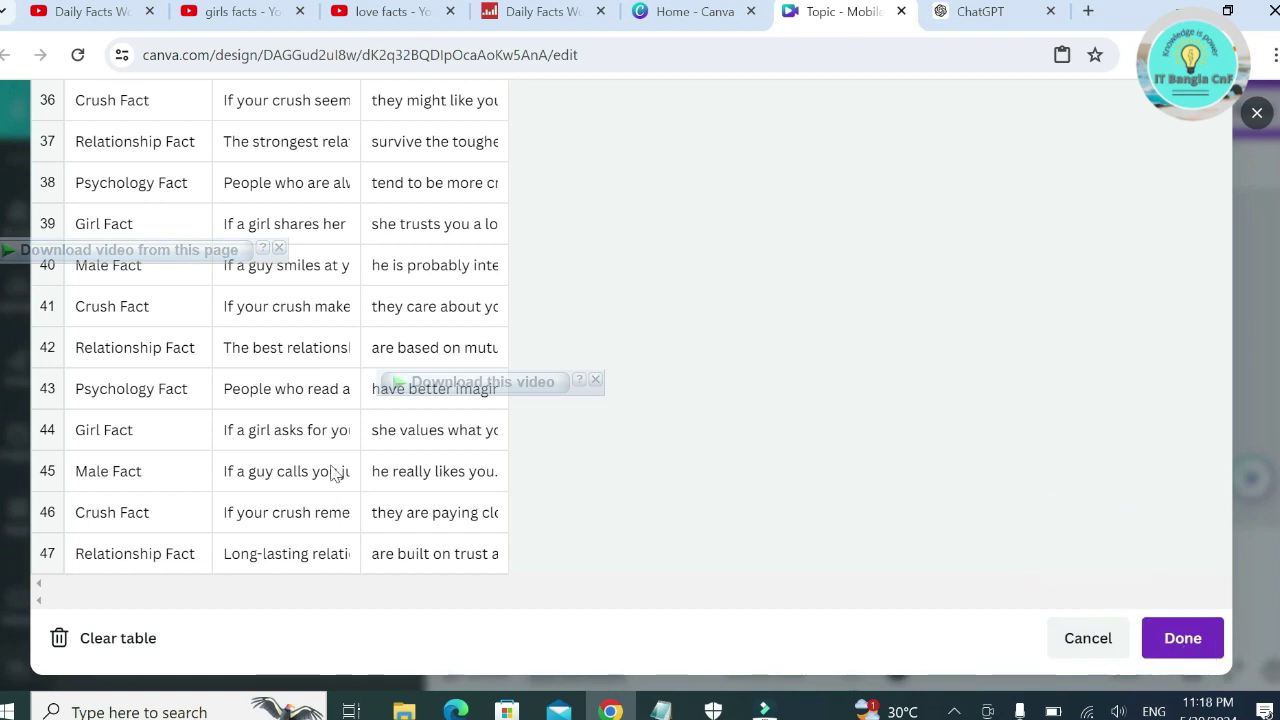
{"action": "scroll", "coordinate": [325, 440], "scroll_direction": "up", "scroll_amount": 5}
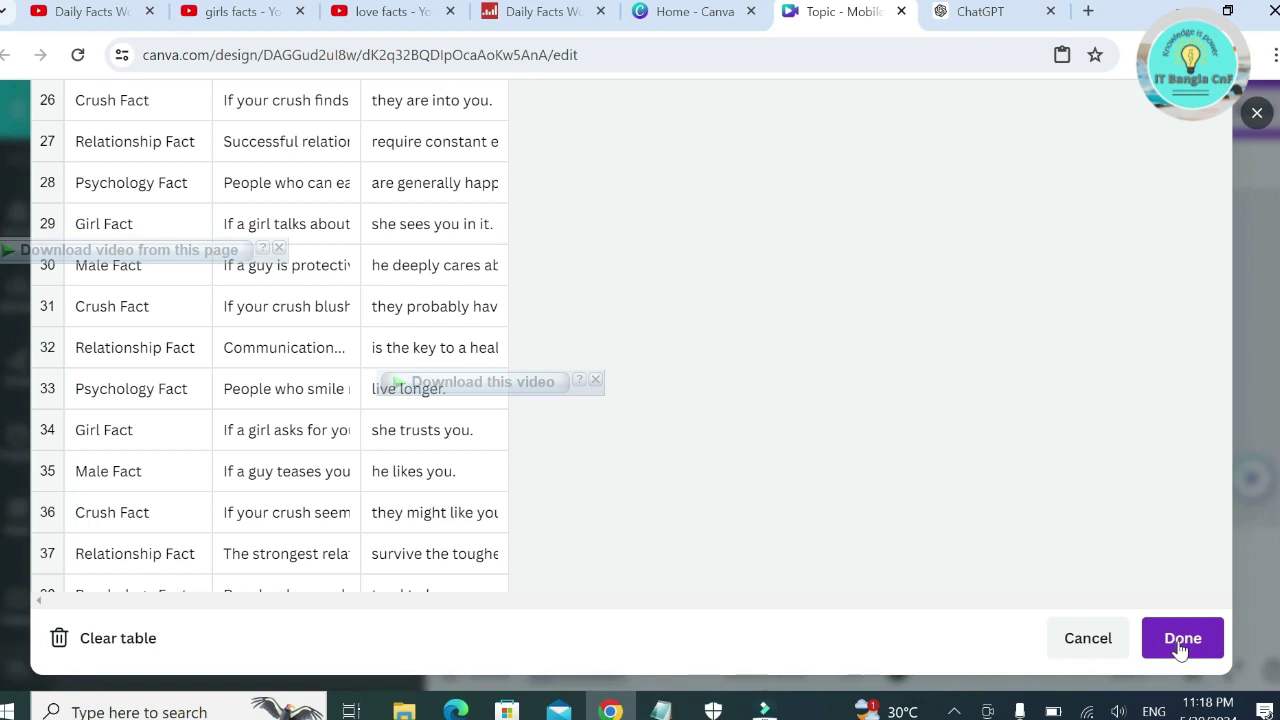
{"action": "left_click", "coordinate": [1181, 645]}
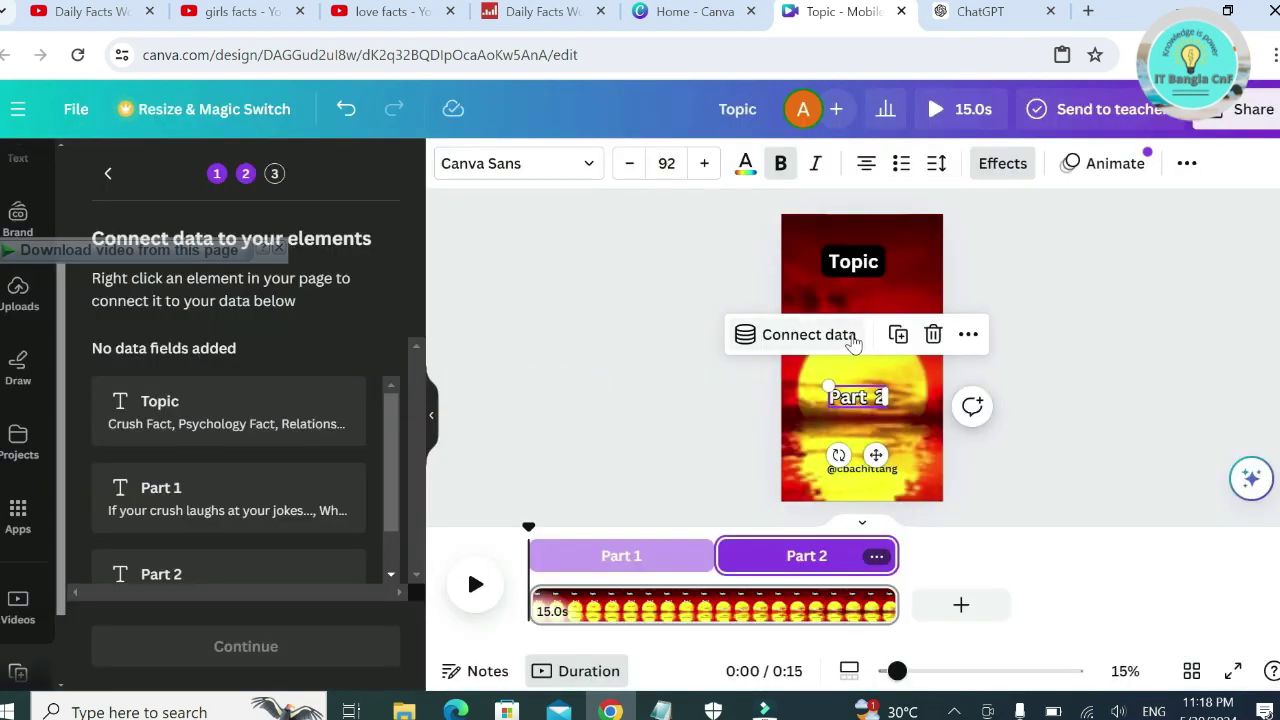
- Connect the Topic, Part 1 and Part 2 text elements to their matching data fields, then continue
{"action": "right_click", "coordinate": [854, 268]}
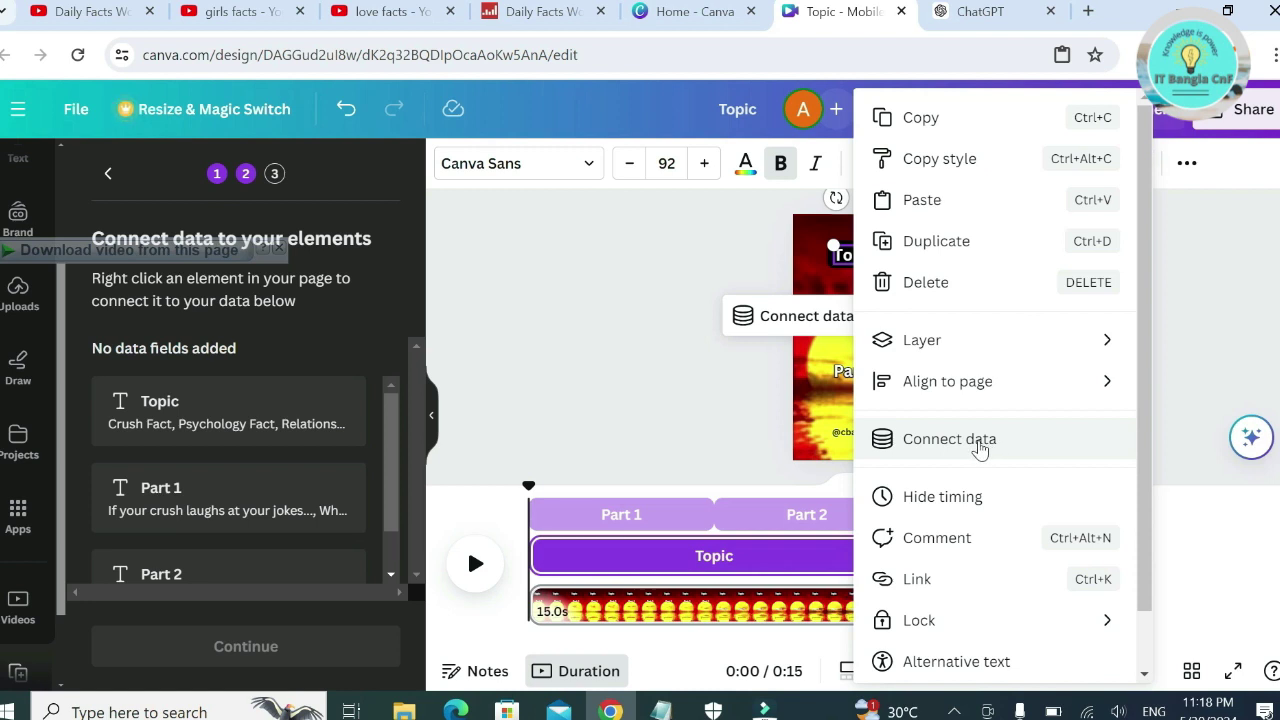
{"action": "left_click", "coordinate": [979, 442]}
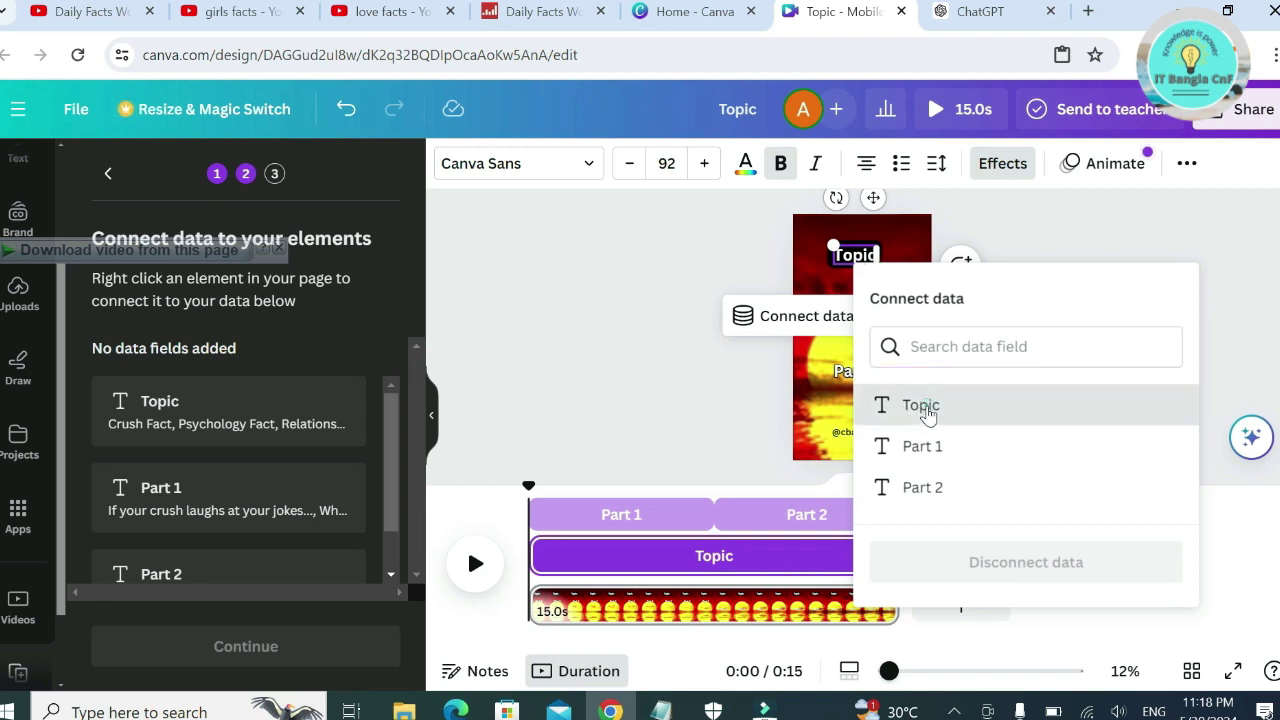
{"action": "left_click", "coordinate": [923, 410]}
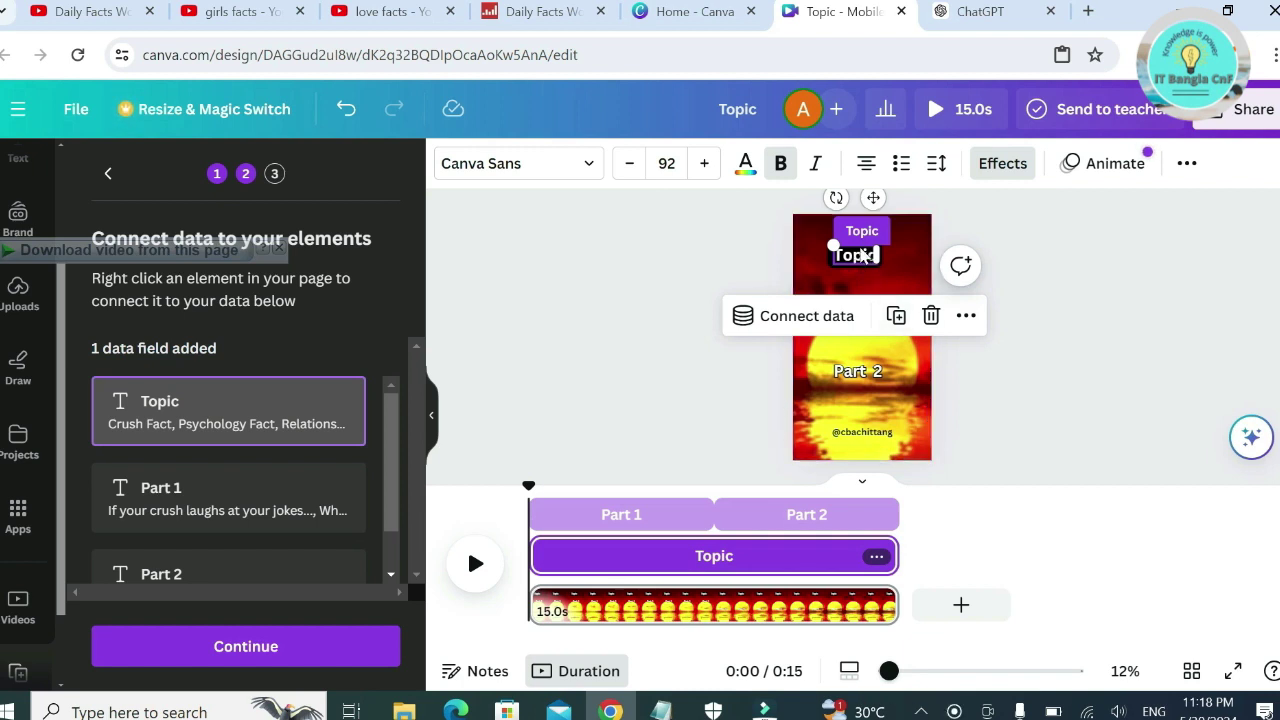
{"action": "left_click", "coordinate": [897, 341]}
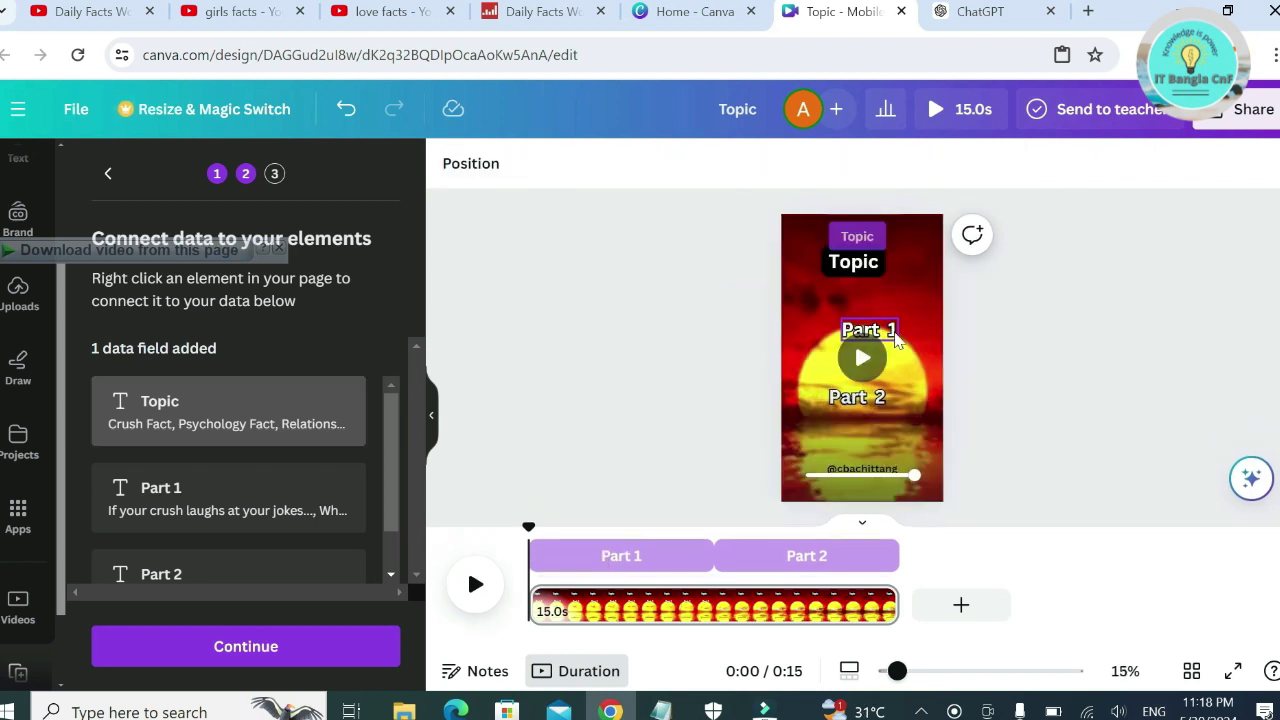
{"action": "right_click", "coordinate": [897, 341]}
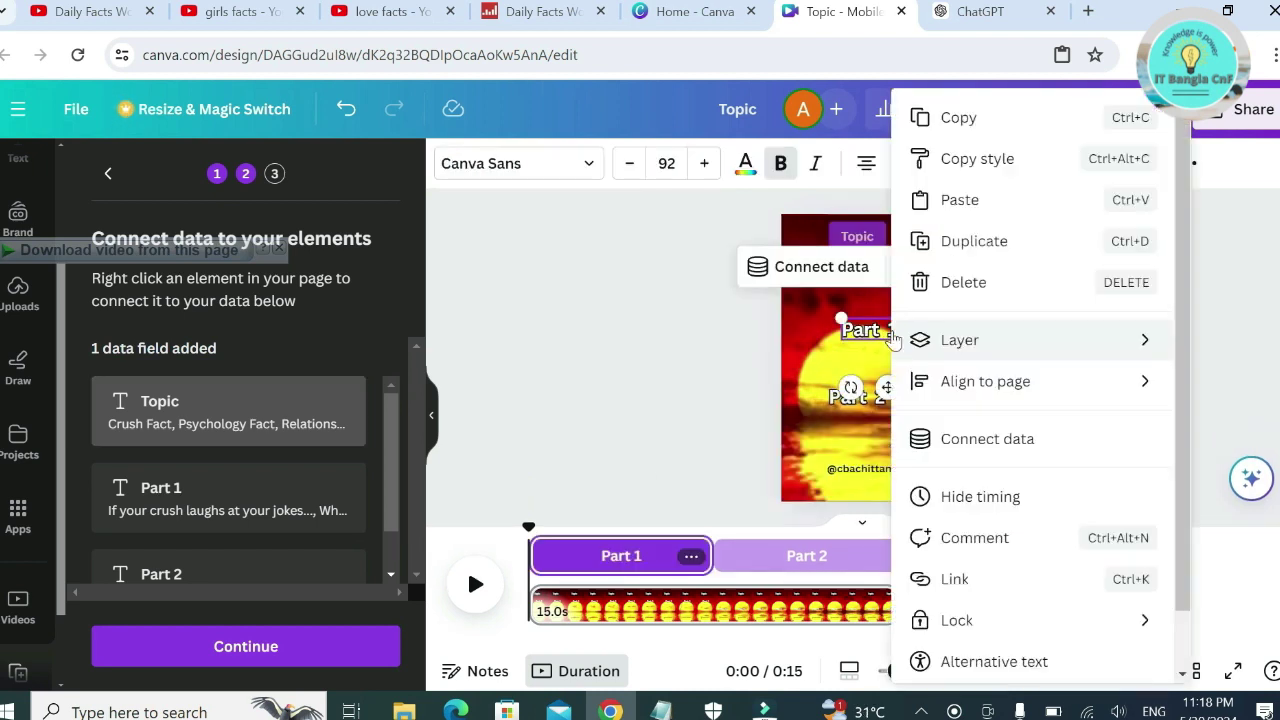
{"action": "left_click", "coordinate": [965, 452]}
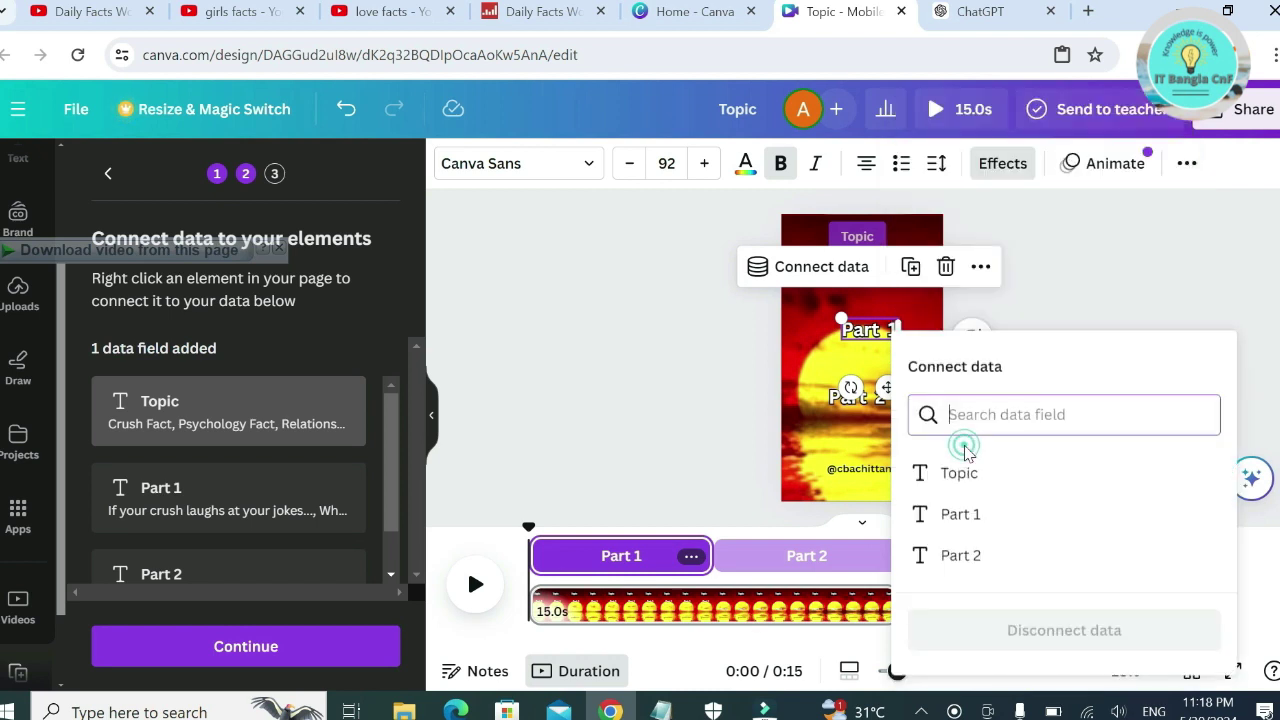
{"action": "left_click", "coordinate": [960, 514]}
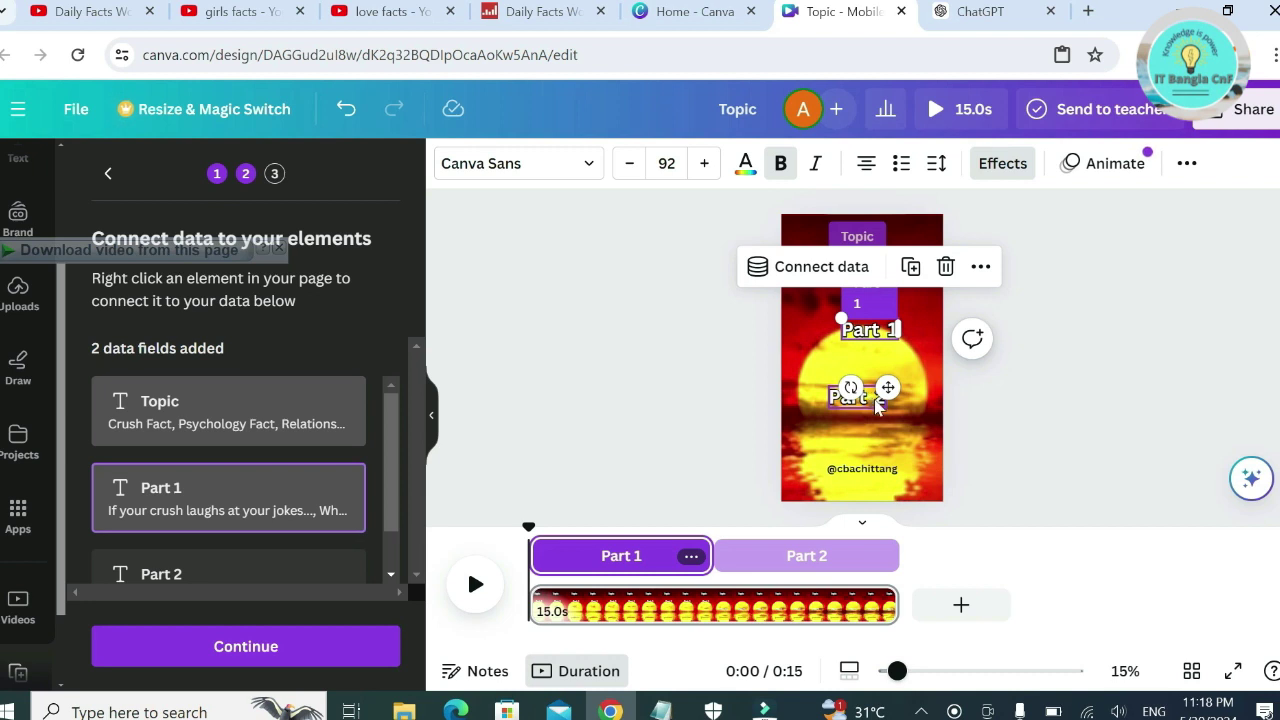
{"action": "right_click", "coordinate": [876, 403]}
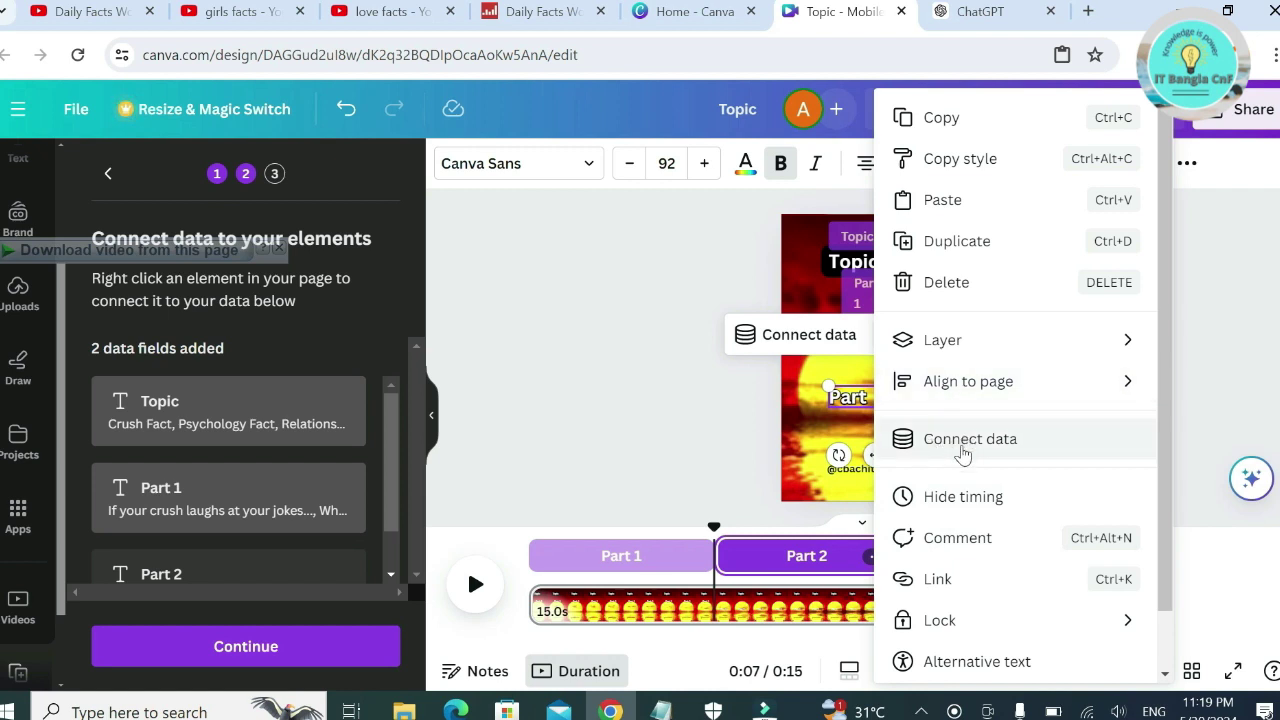
{"action": "left_click", "coordinate": [962, 455]}
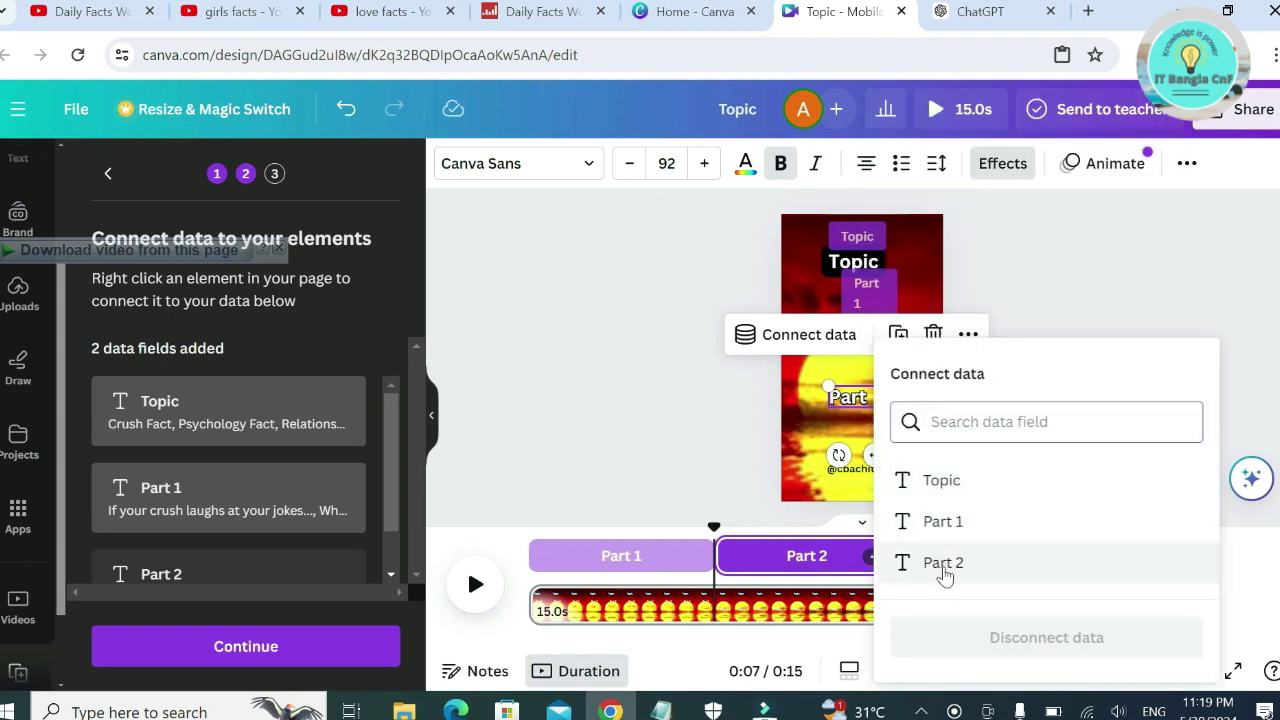
{"action": "left_click", "coordinate": [944, 568]}
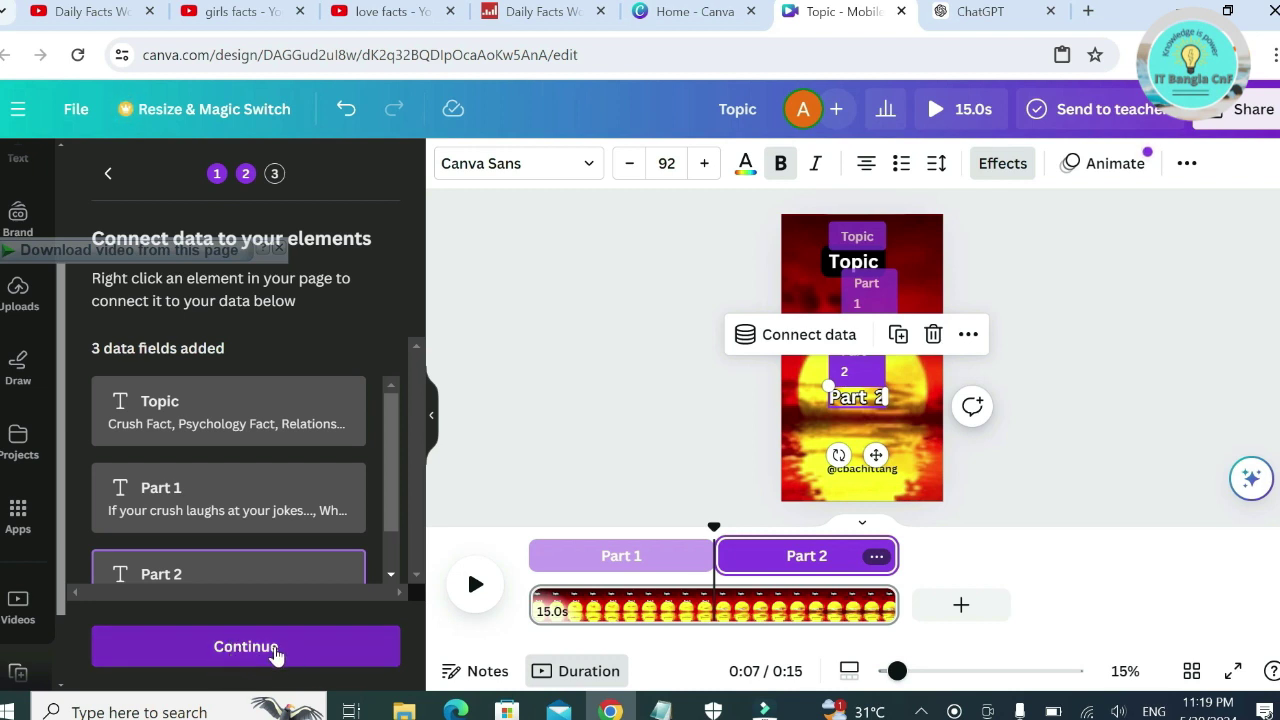
{"action": "left_click", "coordinate": [276, 655]}
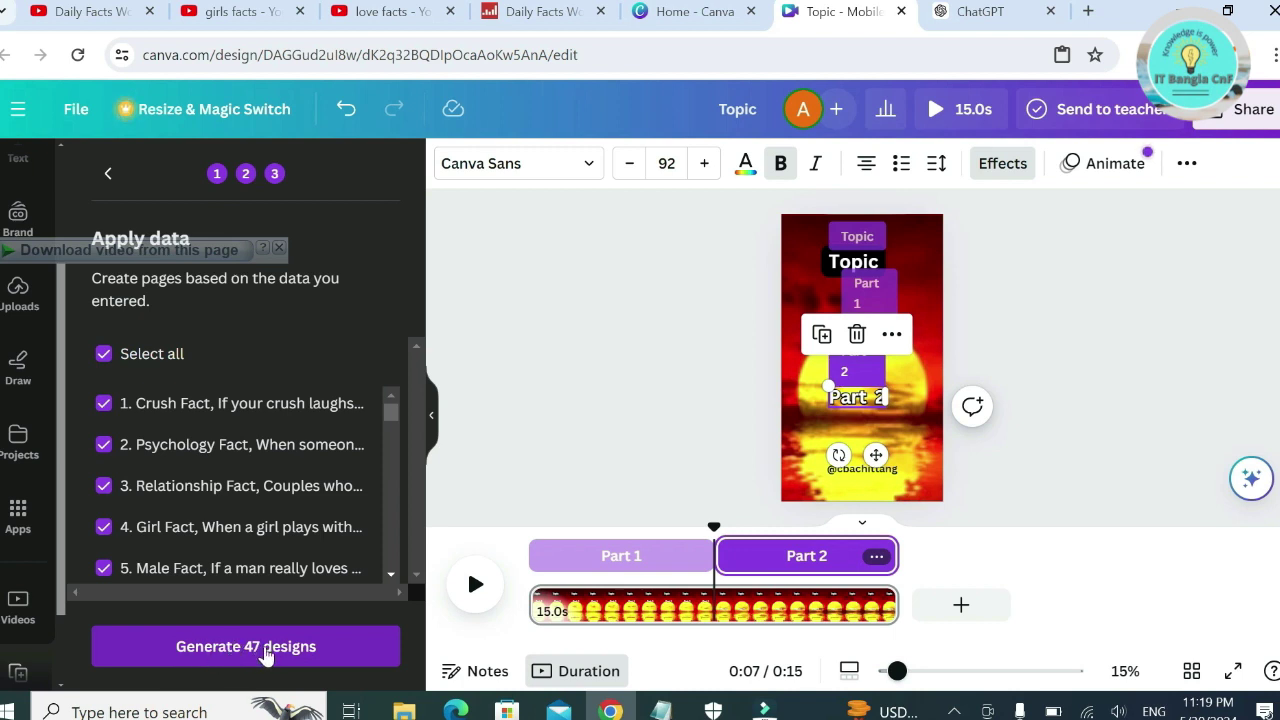
- Generate the 47 designs, then play and pause the new (Bulk 1) Topic preview
{"action": "left_click", "coordinate": [251, 649]}
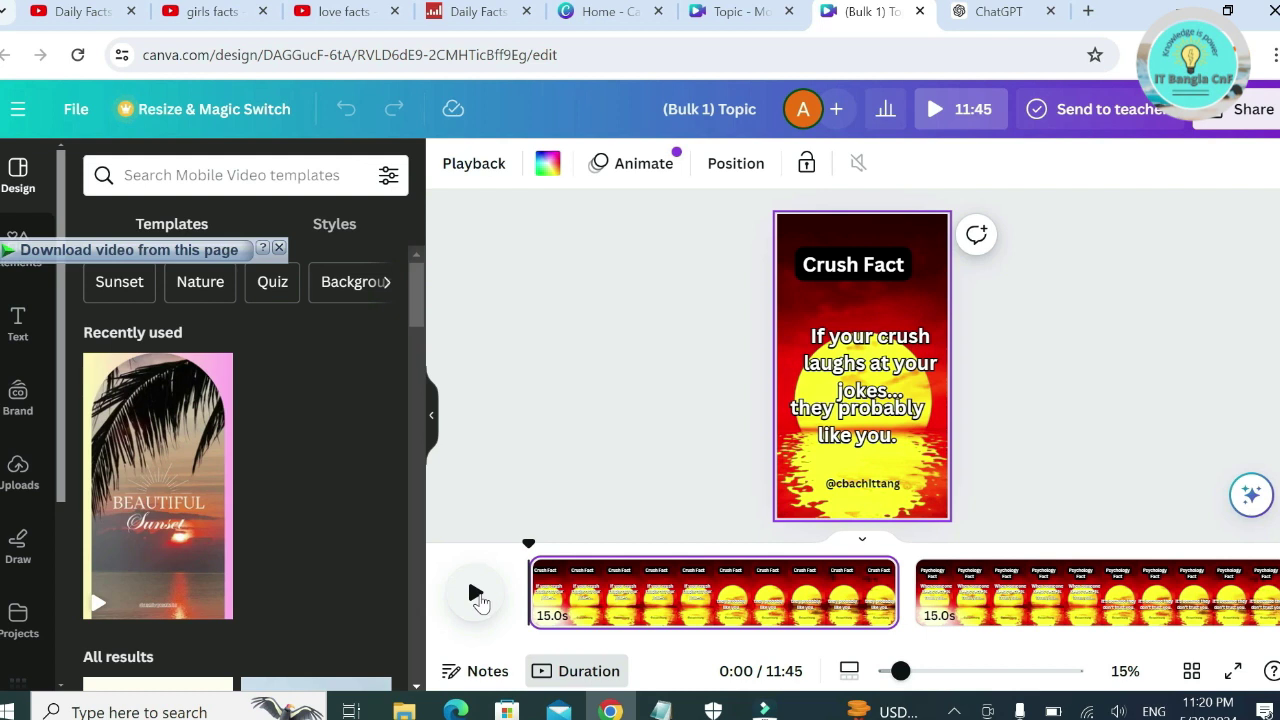
{"action": "left_click", "coordinate": [477, 594]}
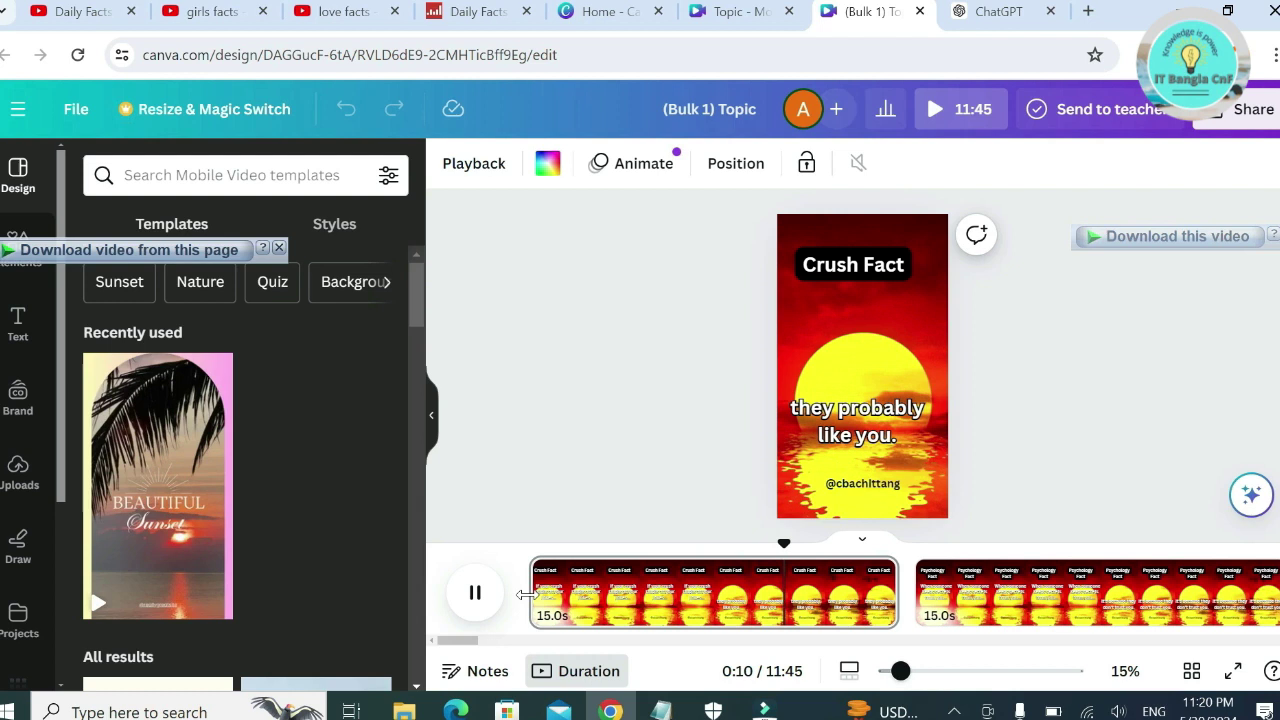
{"action": "left_click", "coordinate": [476, 596]}
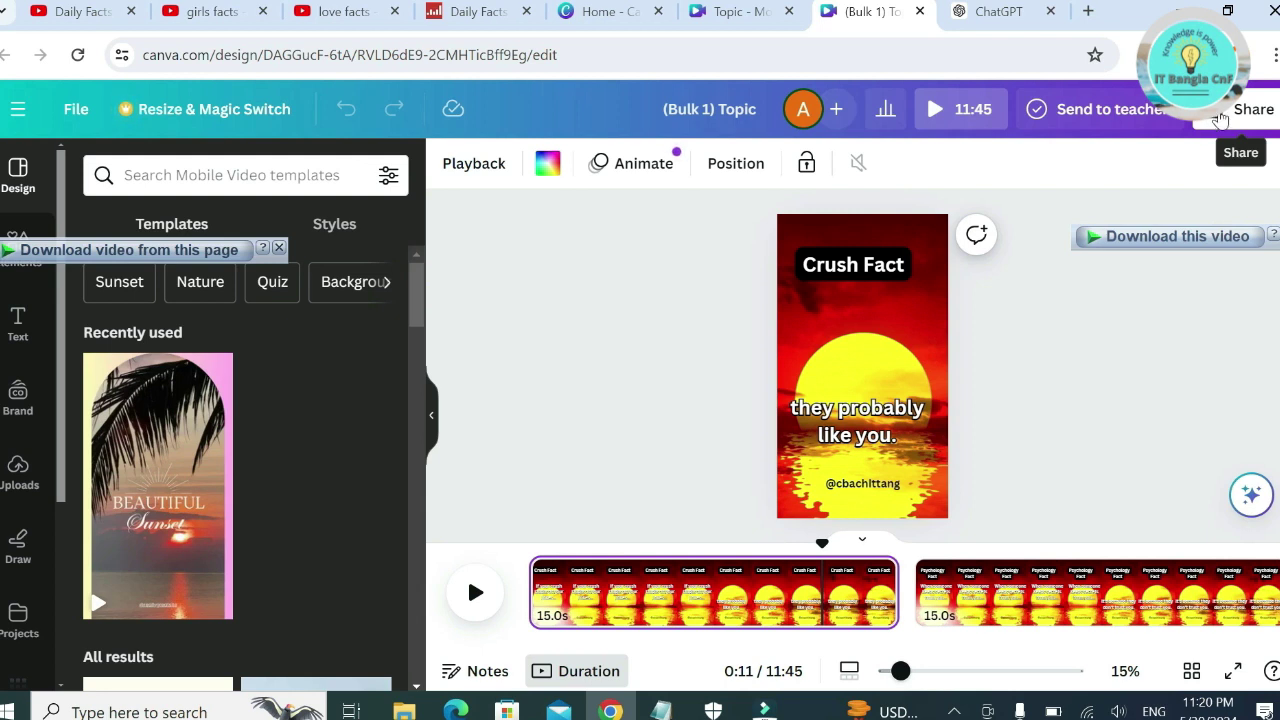
- Download all 47 pages as separate MP4 files and accept the zip in the download manager
{"action": "left_click", "coordinate": [1220, 119]}
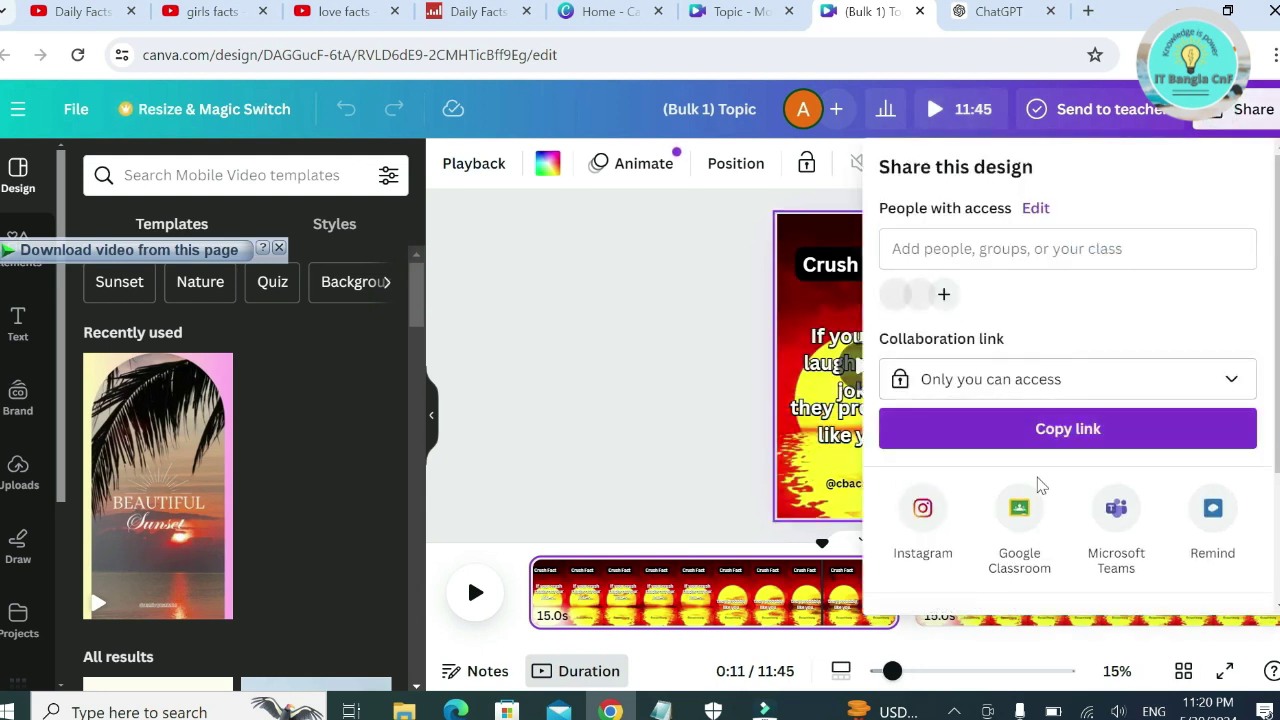
{"action": "scroll", "coordinate": [1037, 494], "scroll_direction": "down", "scroll_amount": 2}
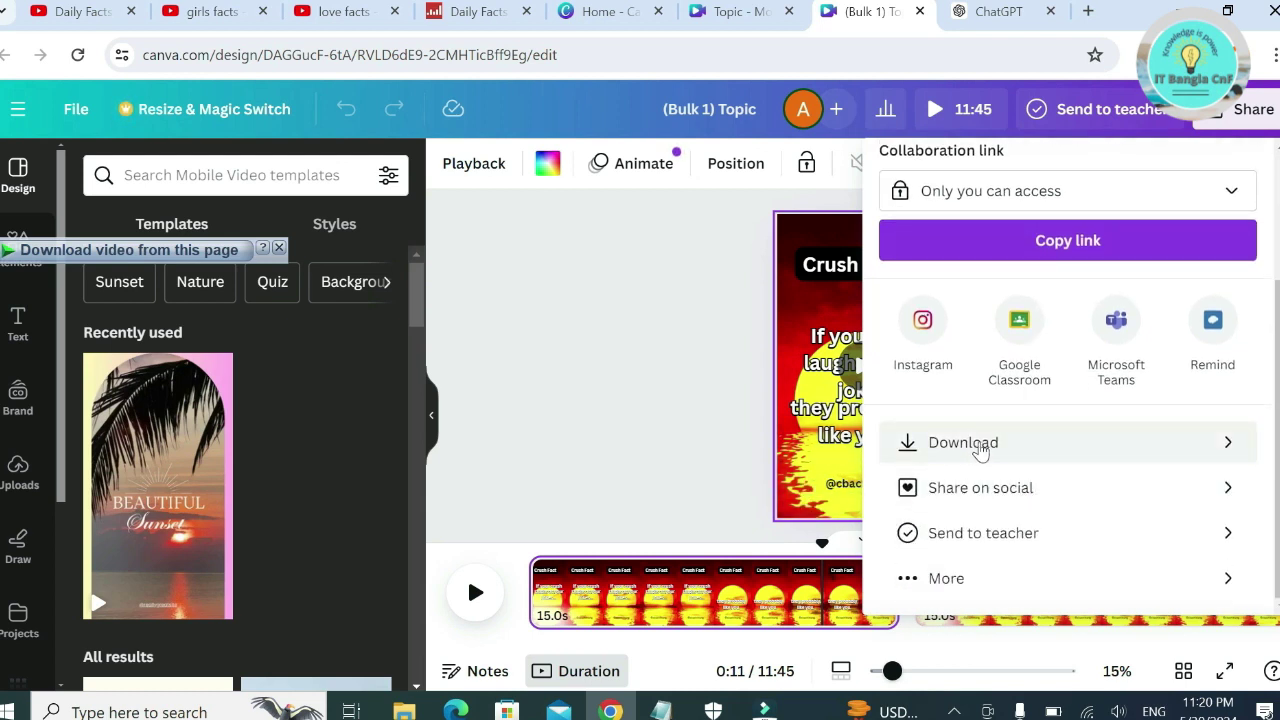
{"action": "left_click", "coordinate": [980, 446]}
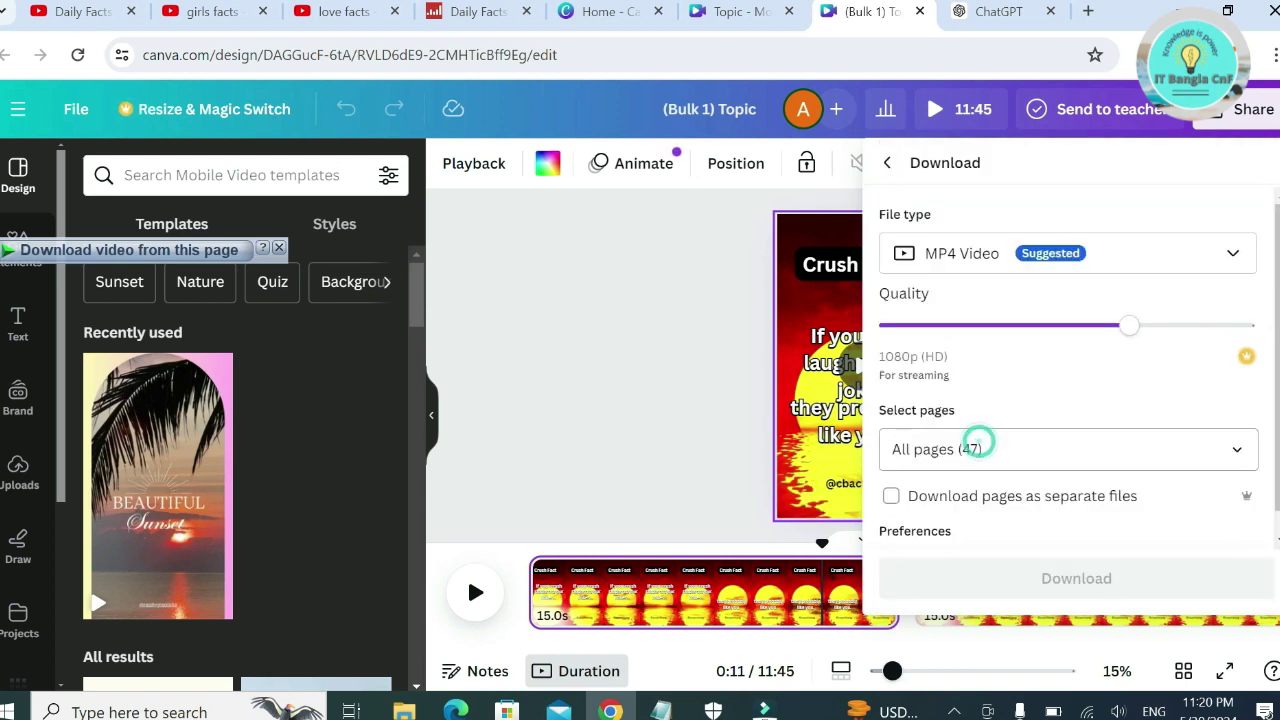
{"action": "scroll", "coordinate": [1086, 430], "scroll_direction": "down", "scroll_amount": 1}
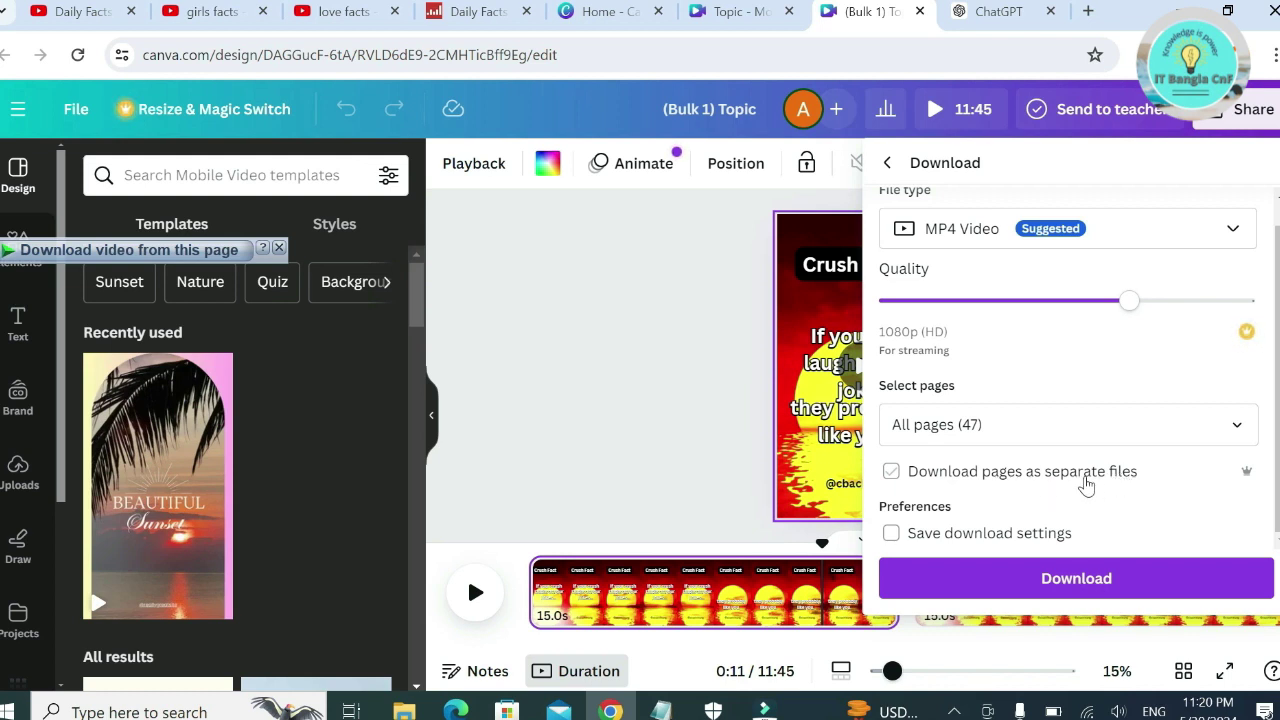
{"action": "left_click", "coordinate": [891, 471]}
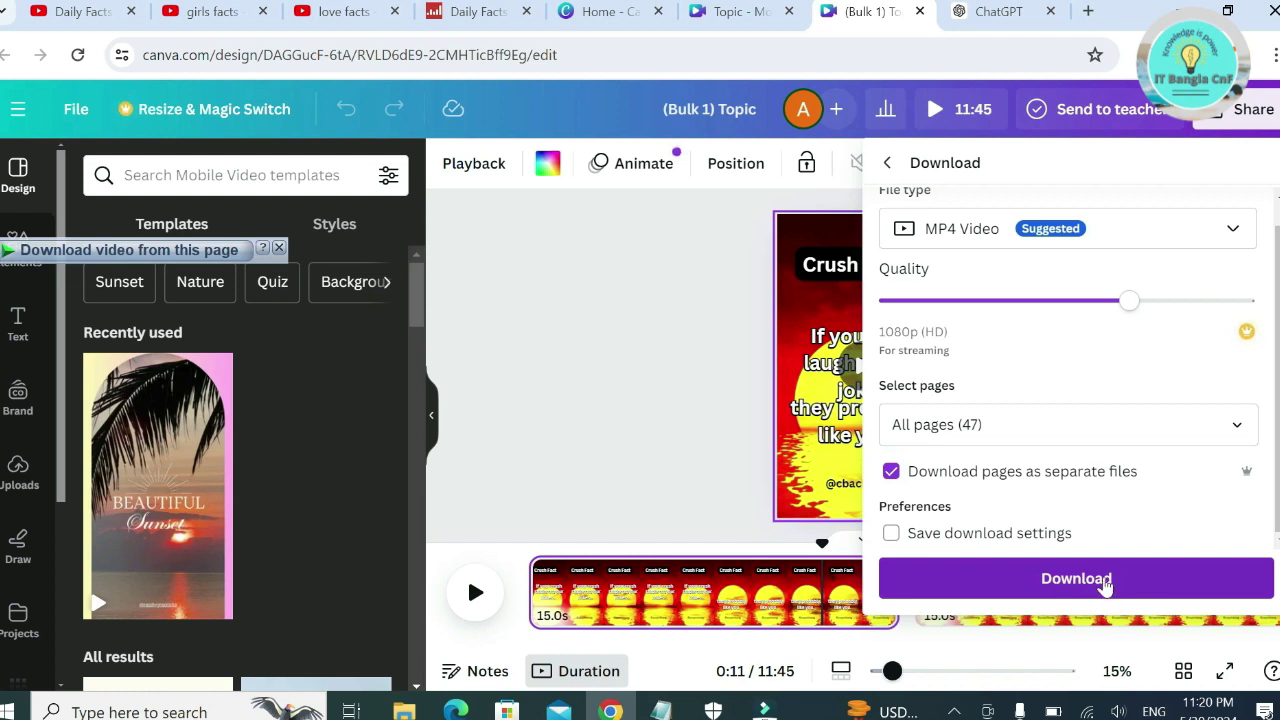
{"action": "left_click", "coordinate": [1104, 580]}
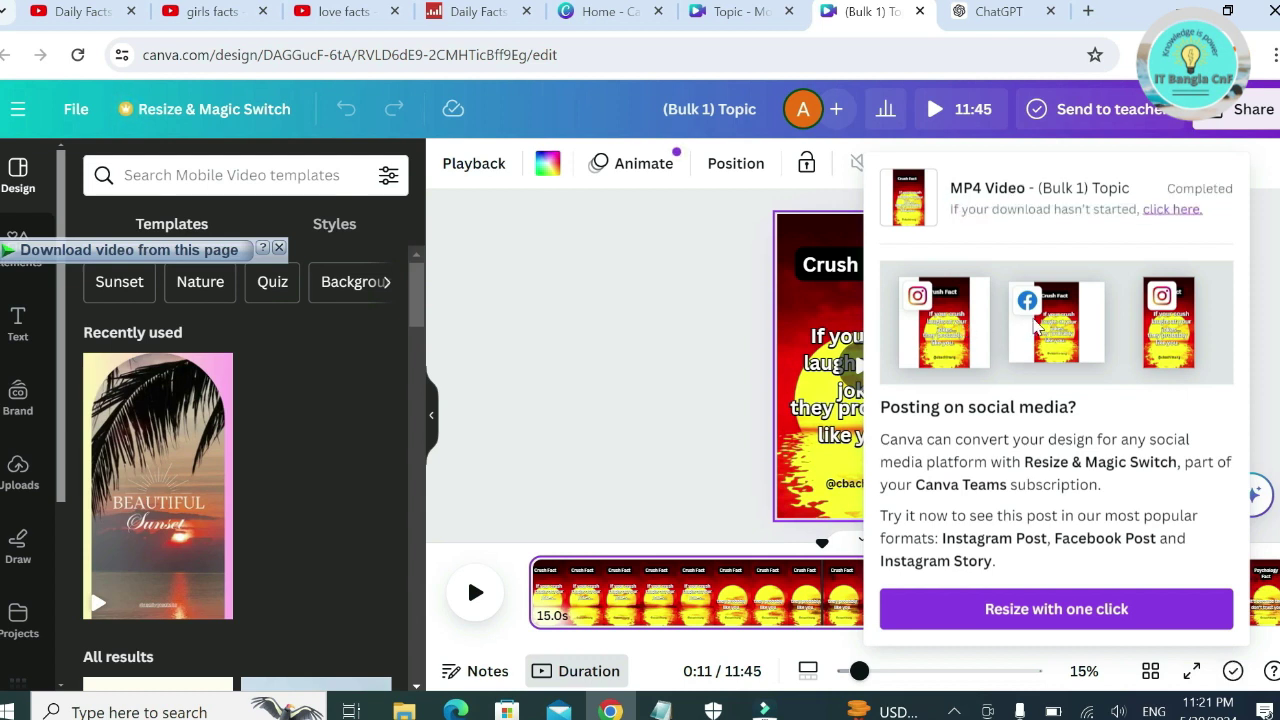
{"action": "left_click", "coordinate": [640, 437]}
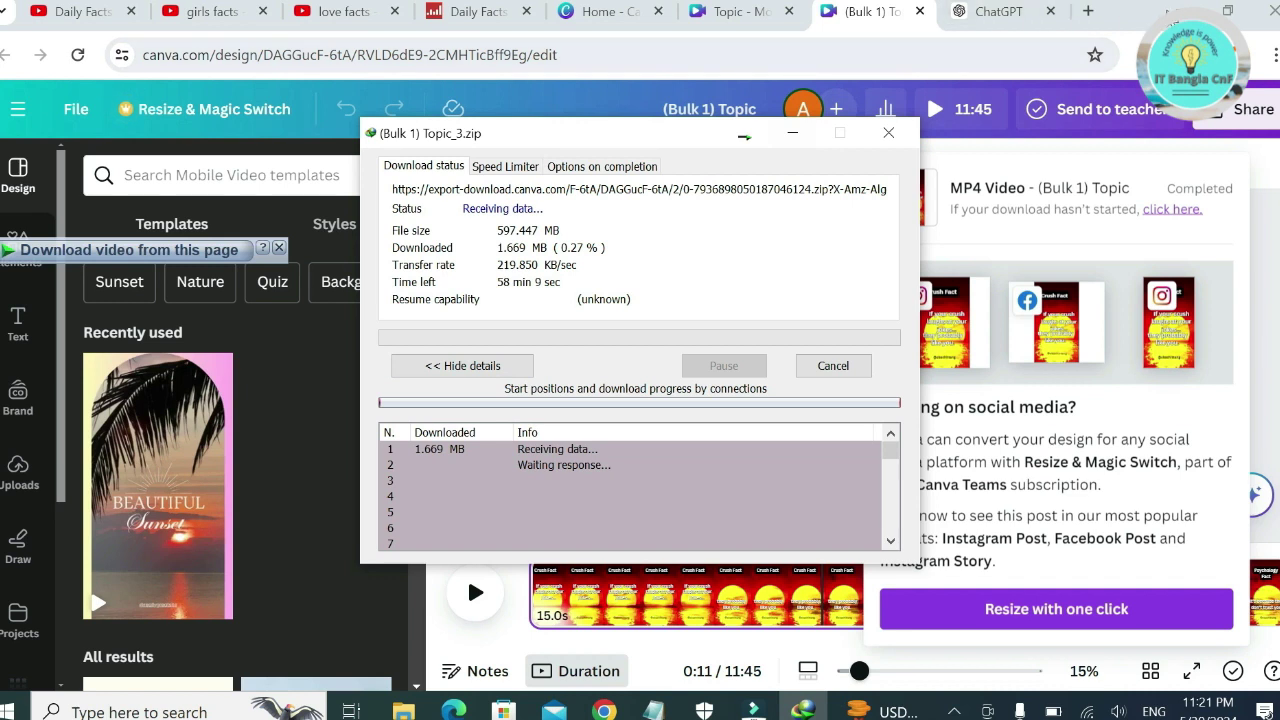
- Minimize Chrome and browse to the user folder's Downloads > Compressed folder
{"action": "key", "text": "super+Down"}
{"action": "key", "text": "super+Down"}
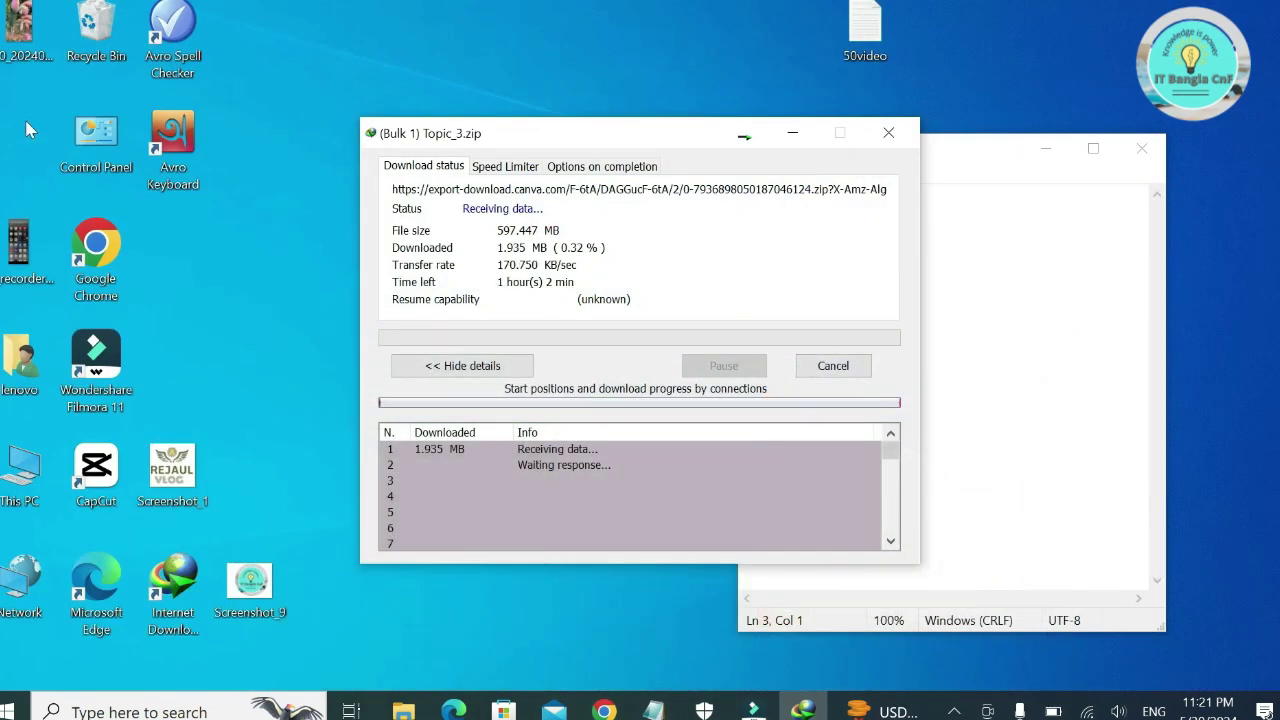
{"action": "double_click", "coordinate": [22, 368]}
{"action": "double_click", "coordinate": [823, 143]}
{"action": "double_click", "coordinate": [556, 160]}
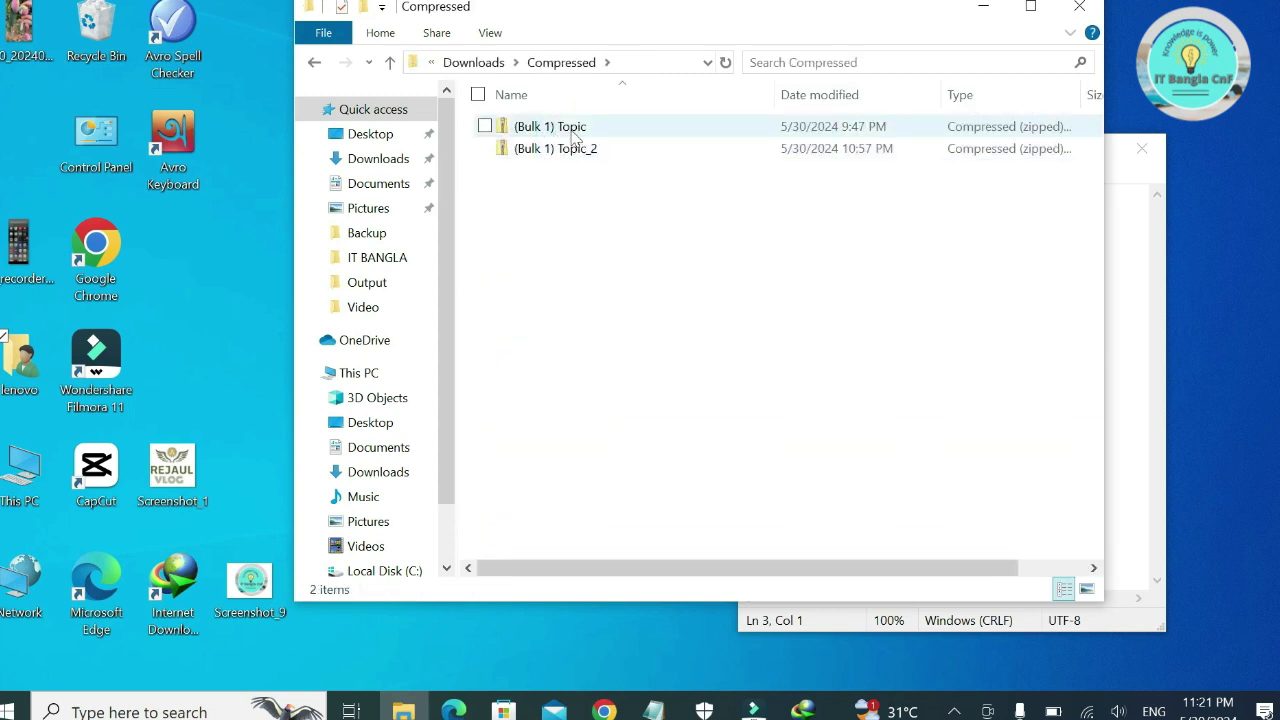
- Extract all contents of the (Bulk 1) Topic zip into its own folder
{"action": "left_click", "coordinate": [565, 132]}
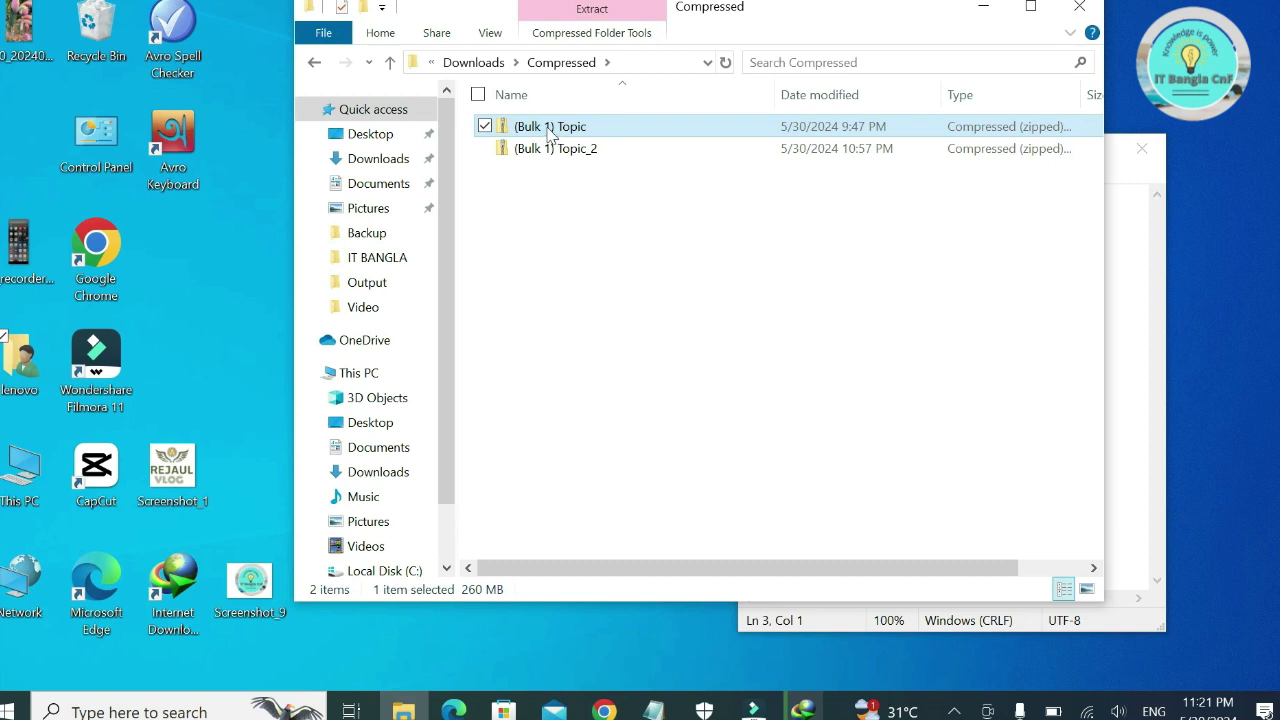
{"action": "right_click", "coordinate": [524, 133]}
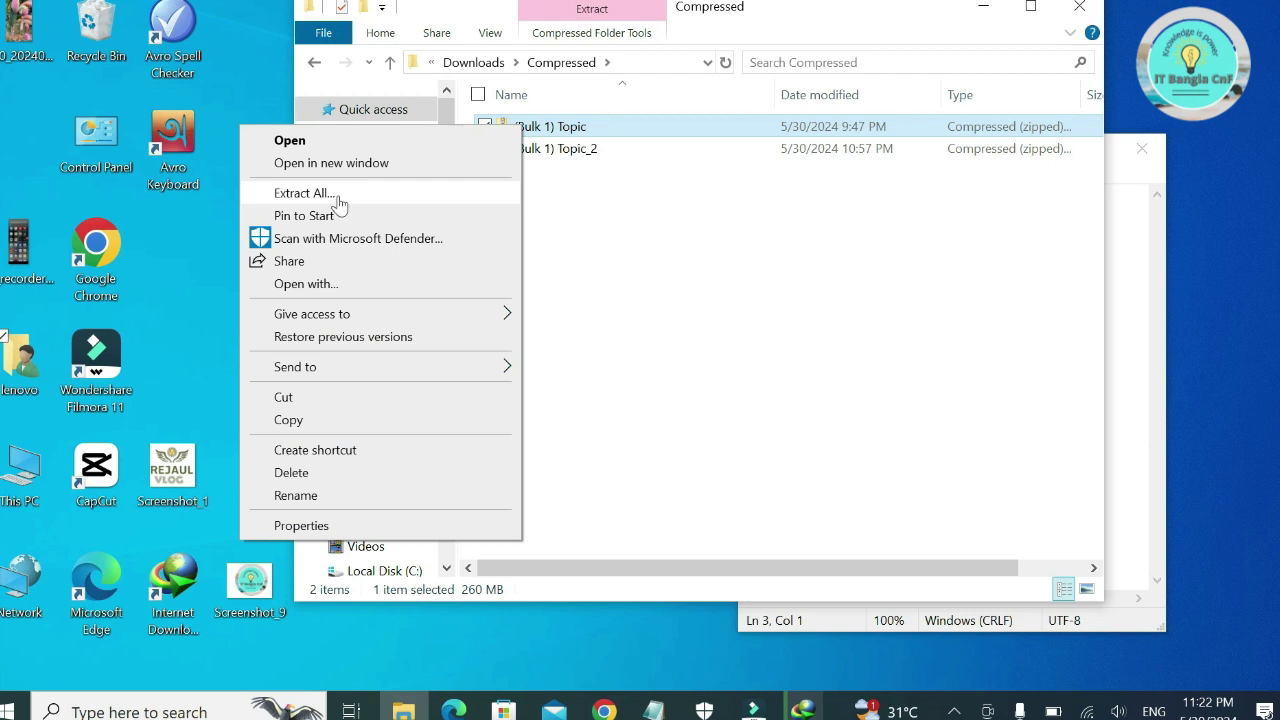
{"action": "left_click", "coordinate": [338, 204]}
{"action": "left_click", "coordinate": [814, 567]}
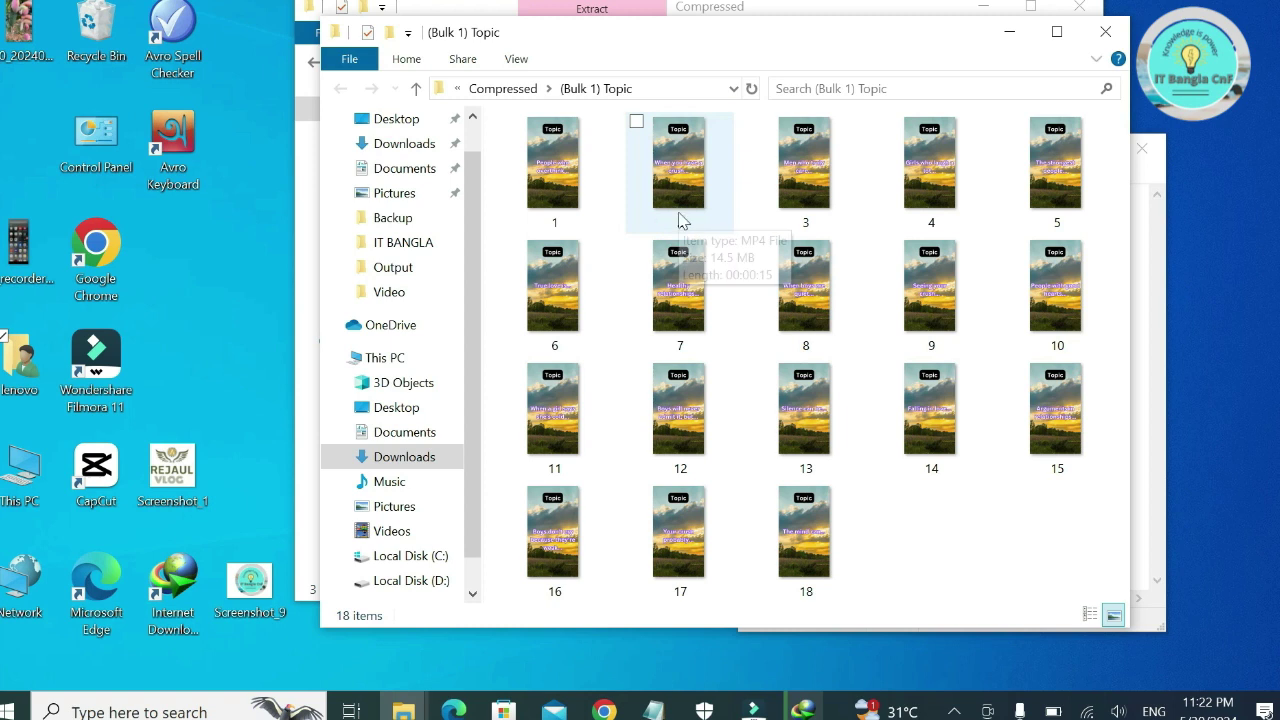
- Play video 1, the 15-second Crush Fact clip, in Media Player via Open with
{"action": "left_click", "coordinate": [566, 172]}
{"action": "right_click", "coordinate": [566, 170]}
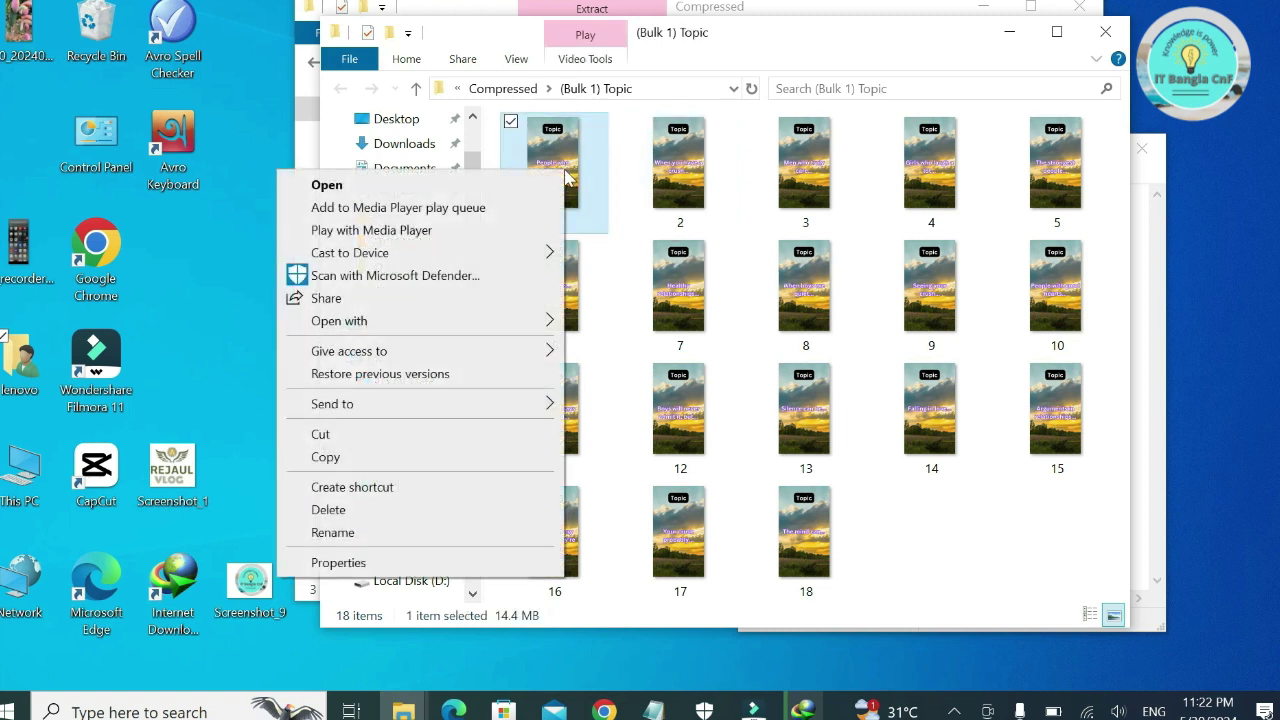
{"action": "mouse_move", "coordinate": [400, 328]}
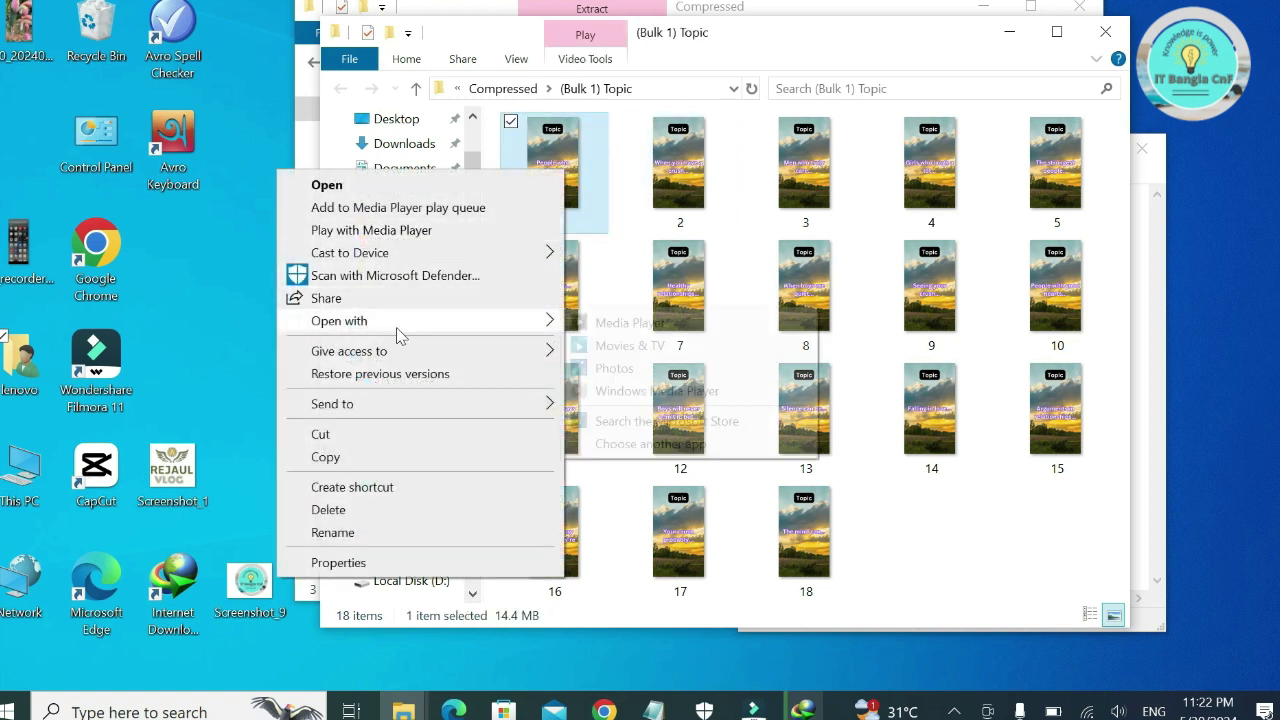
{"action": "left_click", "coordinate": [600, 323]}
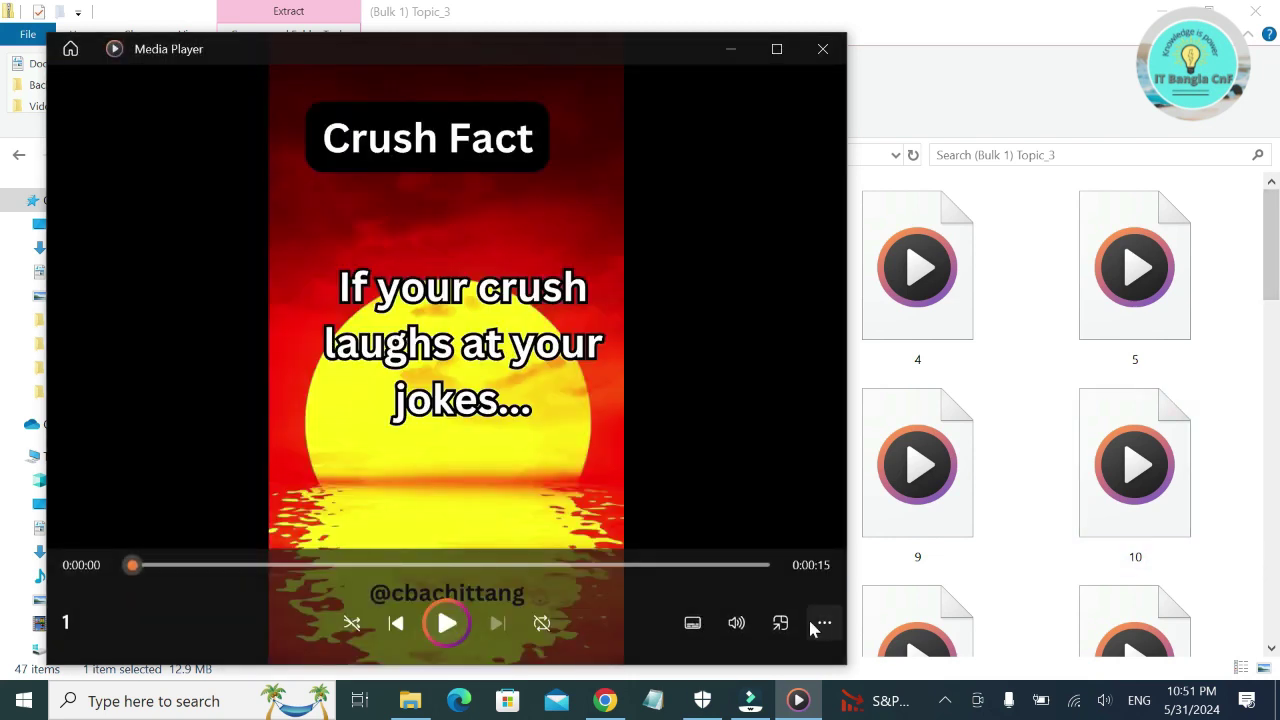
- Close Media Player and scroll the folder to confirm videos 1 through 47 are present
{"action": "left_click", "coordinate": [823, 49]}
{"action": "scroll", "coordinate": [770, 400], "scroll_direction": "down", "scroll_amount": 10}
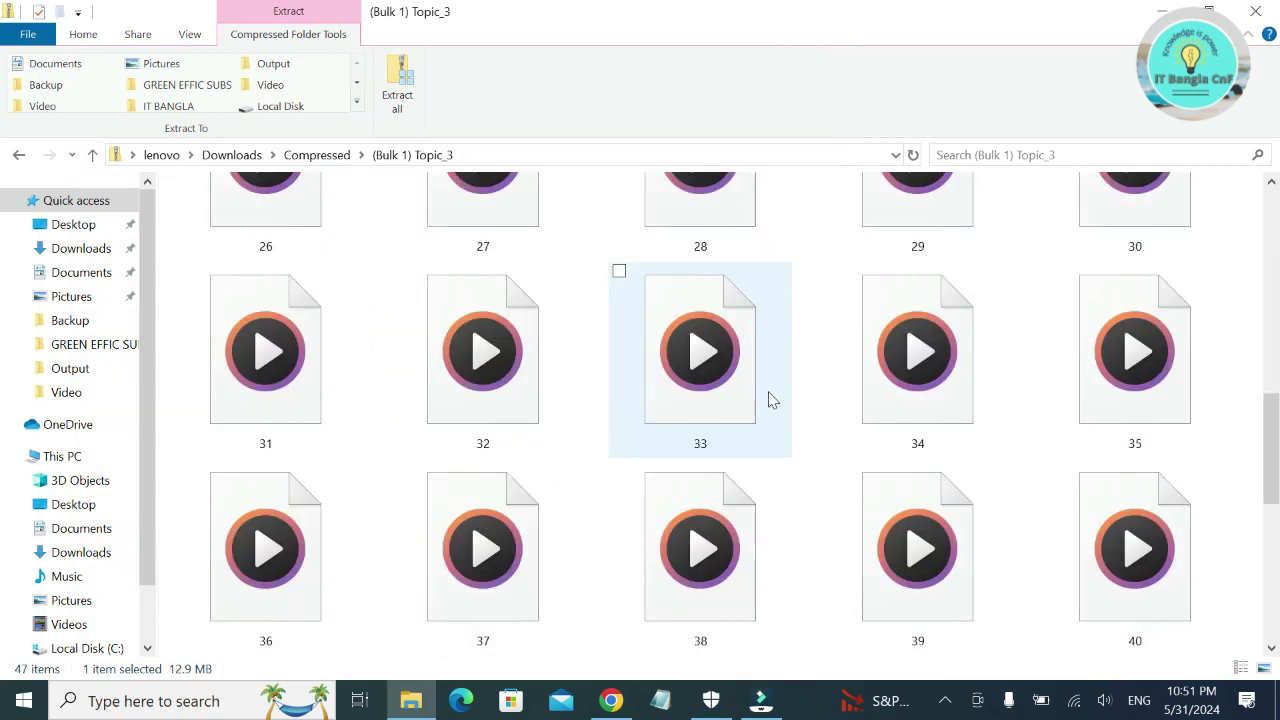
{"action": "scroll", "coordinate": [770, 400], "scroll_direction": "up", "scroll_amount": 10}
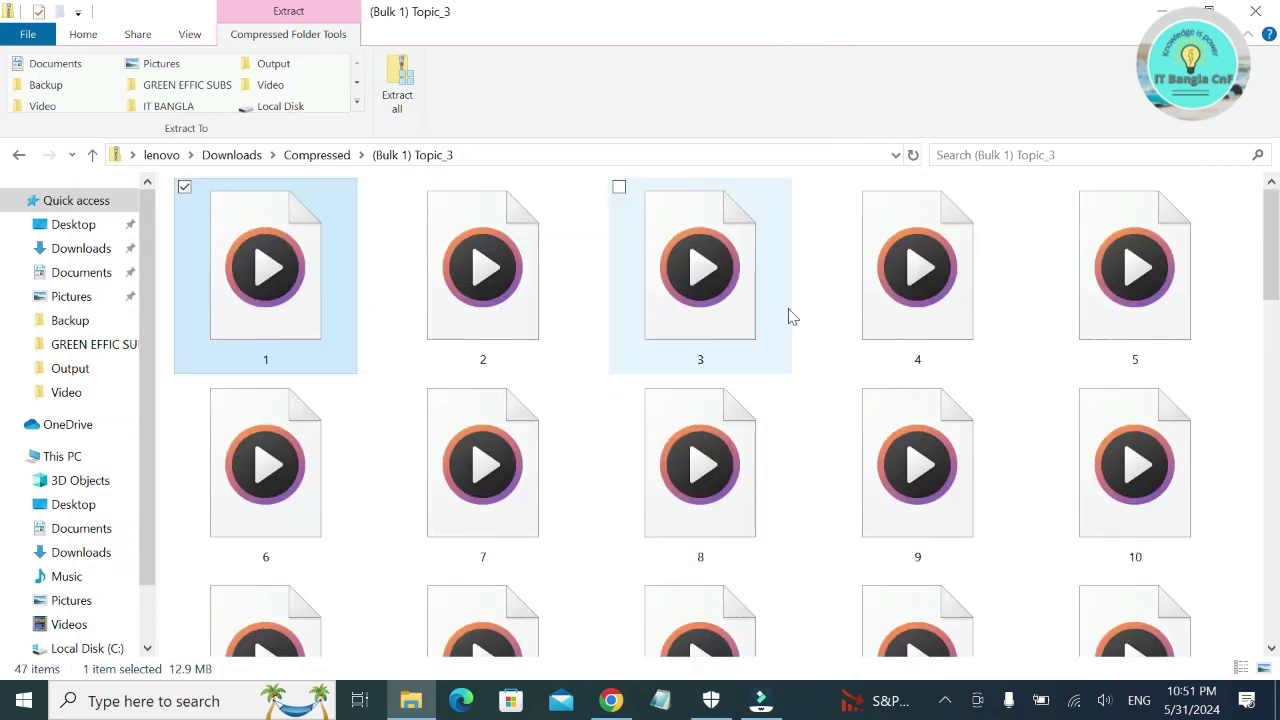
{"action": "scroll", "coordinate": [567, 235], "scroll_direction": "down", "scroll_amount": 10}
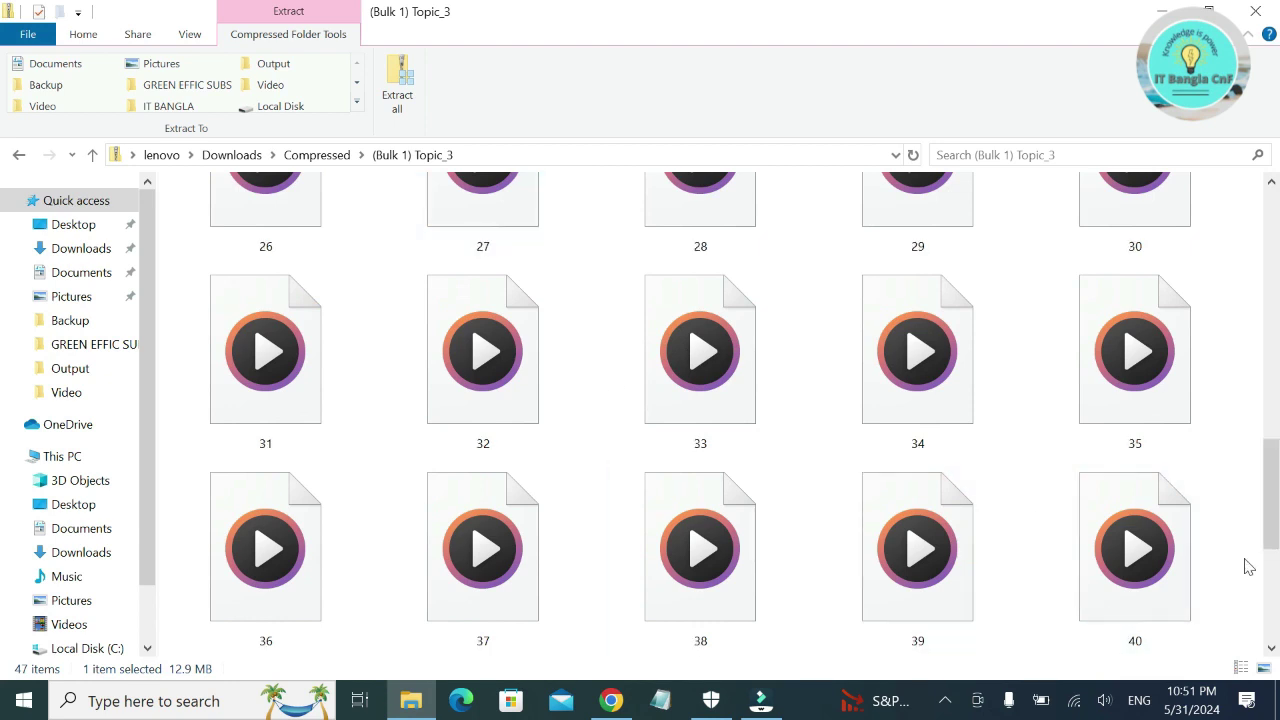
{"action": "left_click_drag", "start_coordinate": [1263, 510], "coordinate": [1277, 605]}
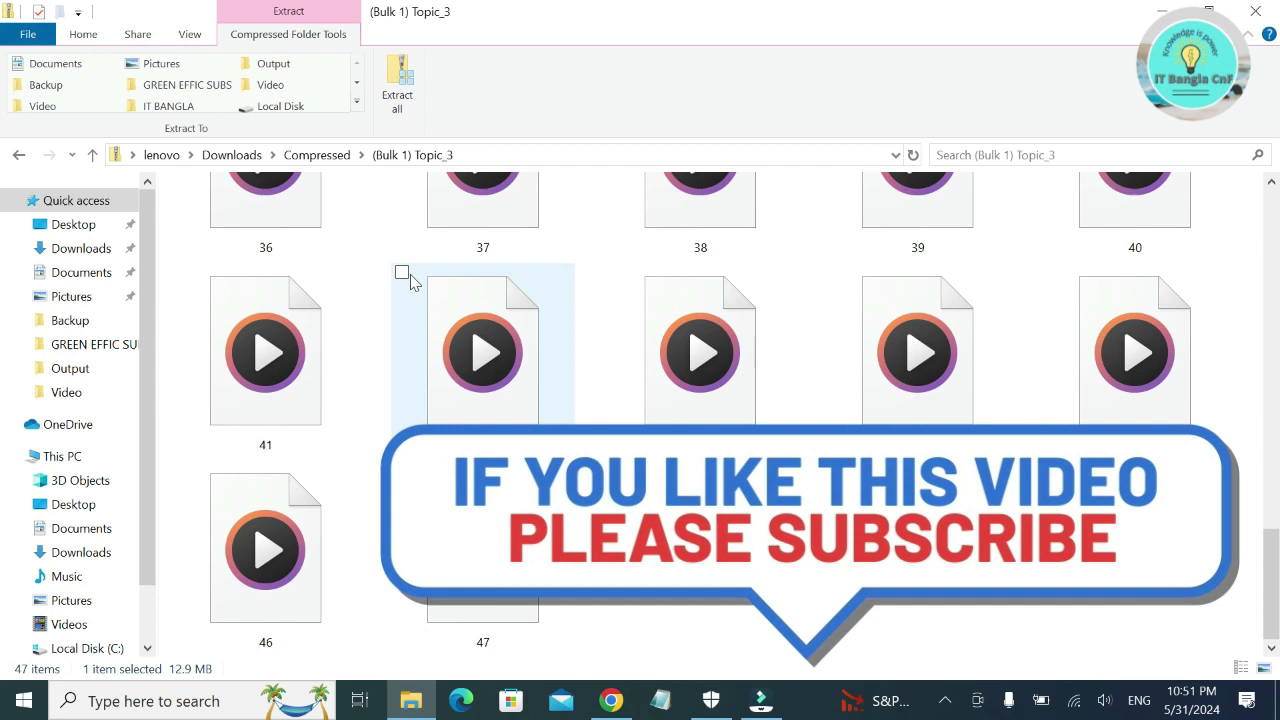
{"action": "scroll", "coordinate": [410, 279], "scroll_direction": "up", "scroll_amount": 10}
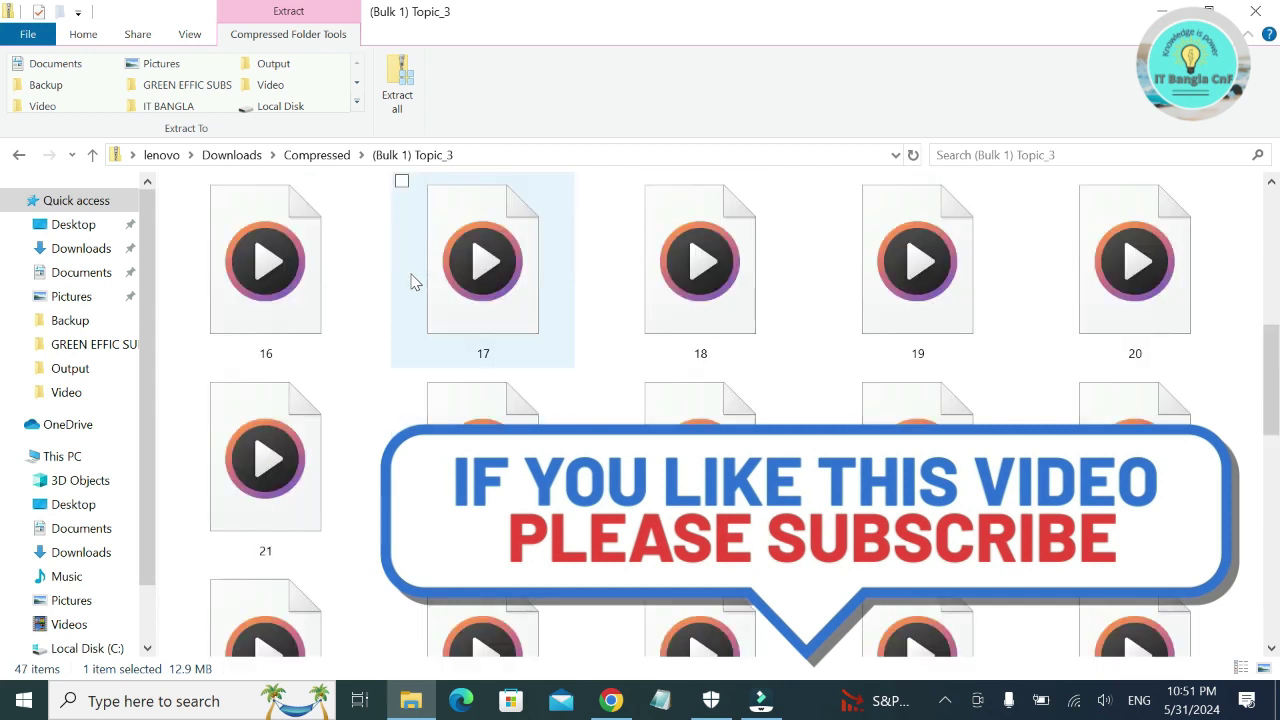